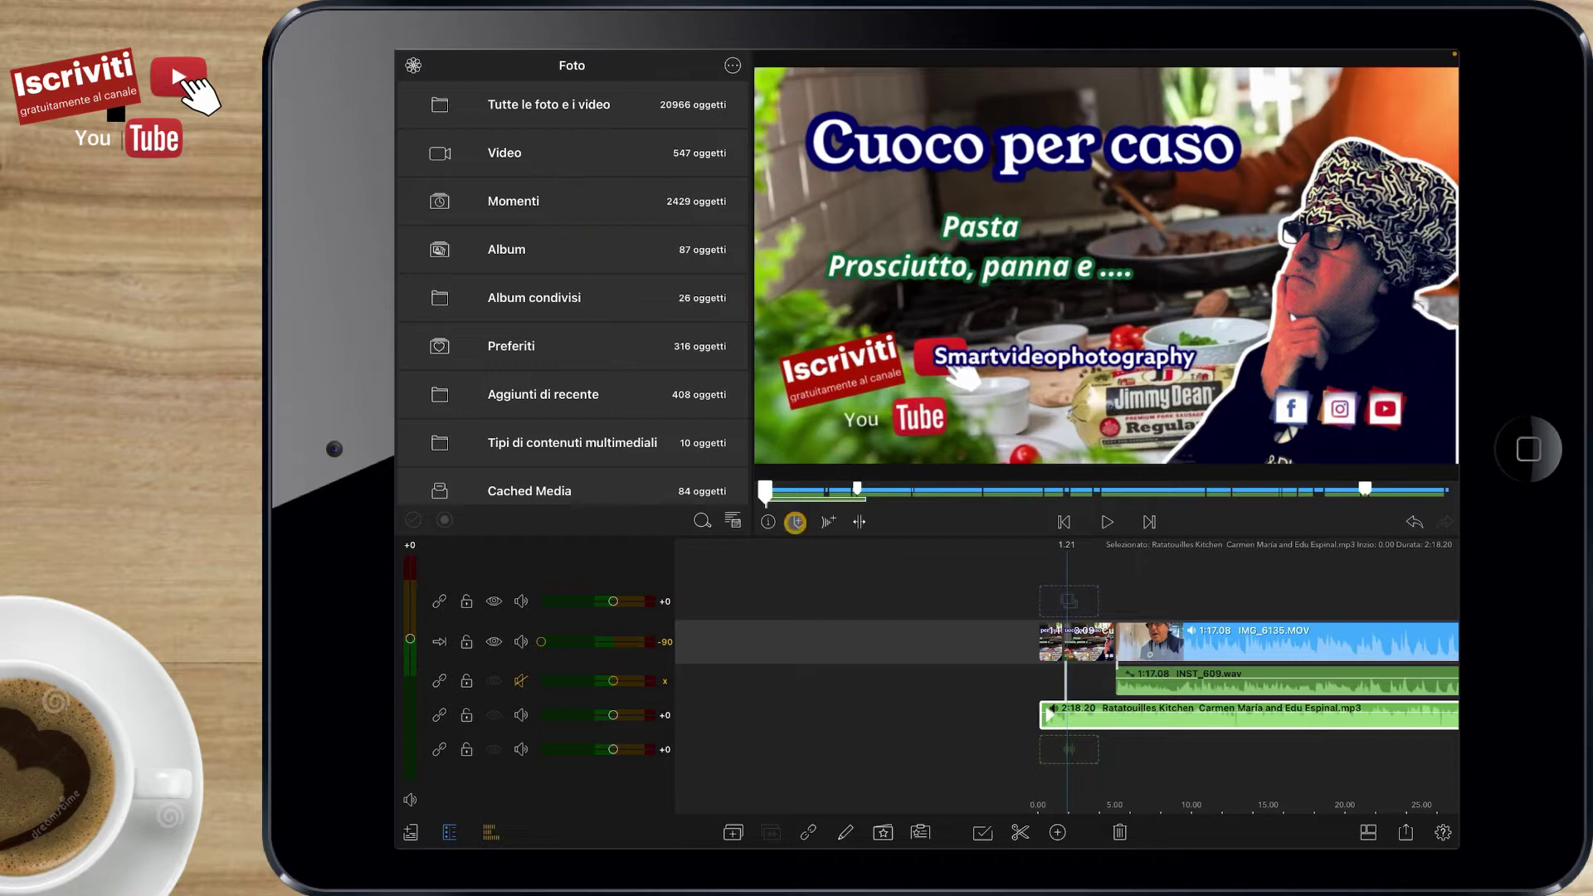
mouse_move(874, 553)
left_mouse_down()
mouse_move(742, 579)
mouse_move(890, 568)
mouse_move(830, 571)
left_mouse_up()
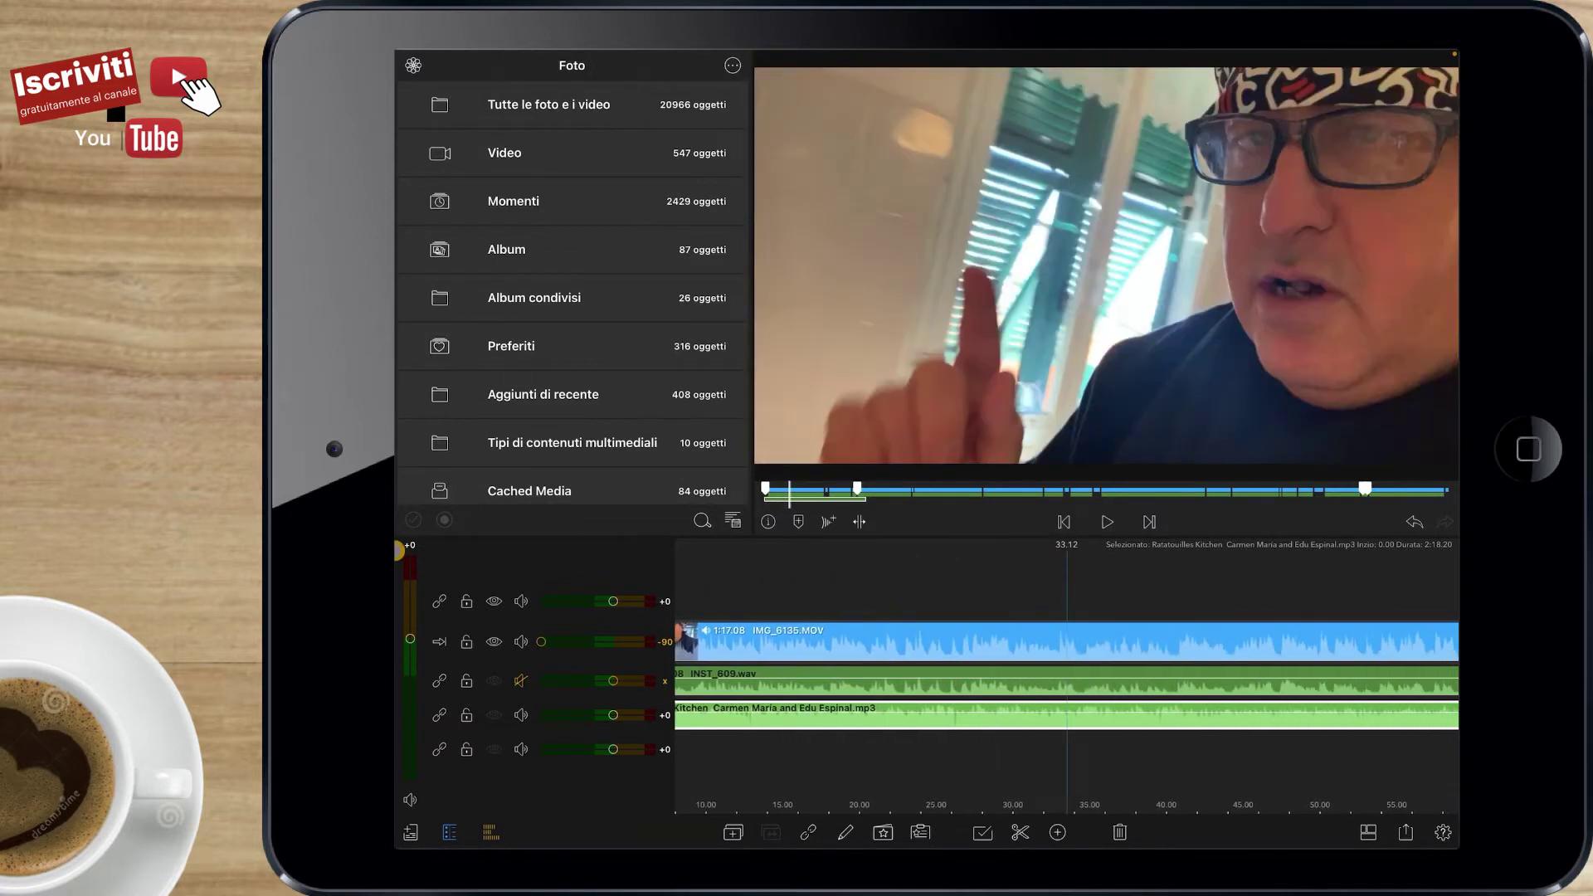
left_click_drag(830, 571, 776, 565)
scroll(776, 565, "down", 3)
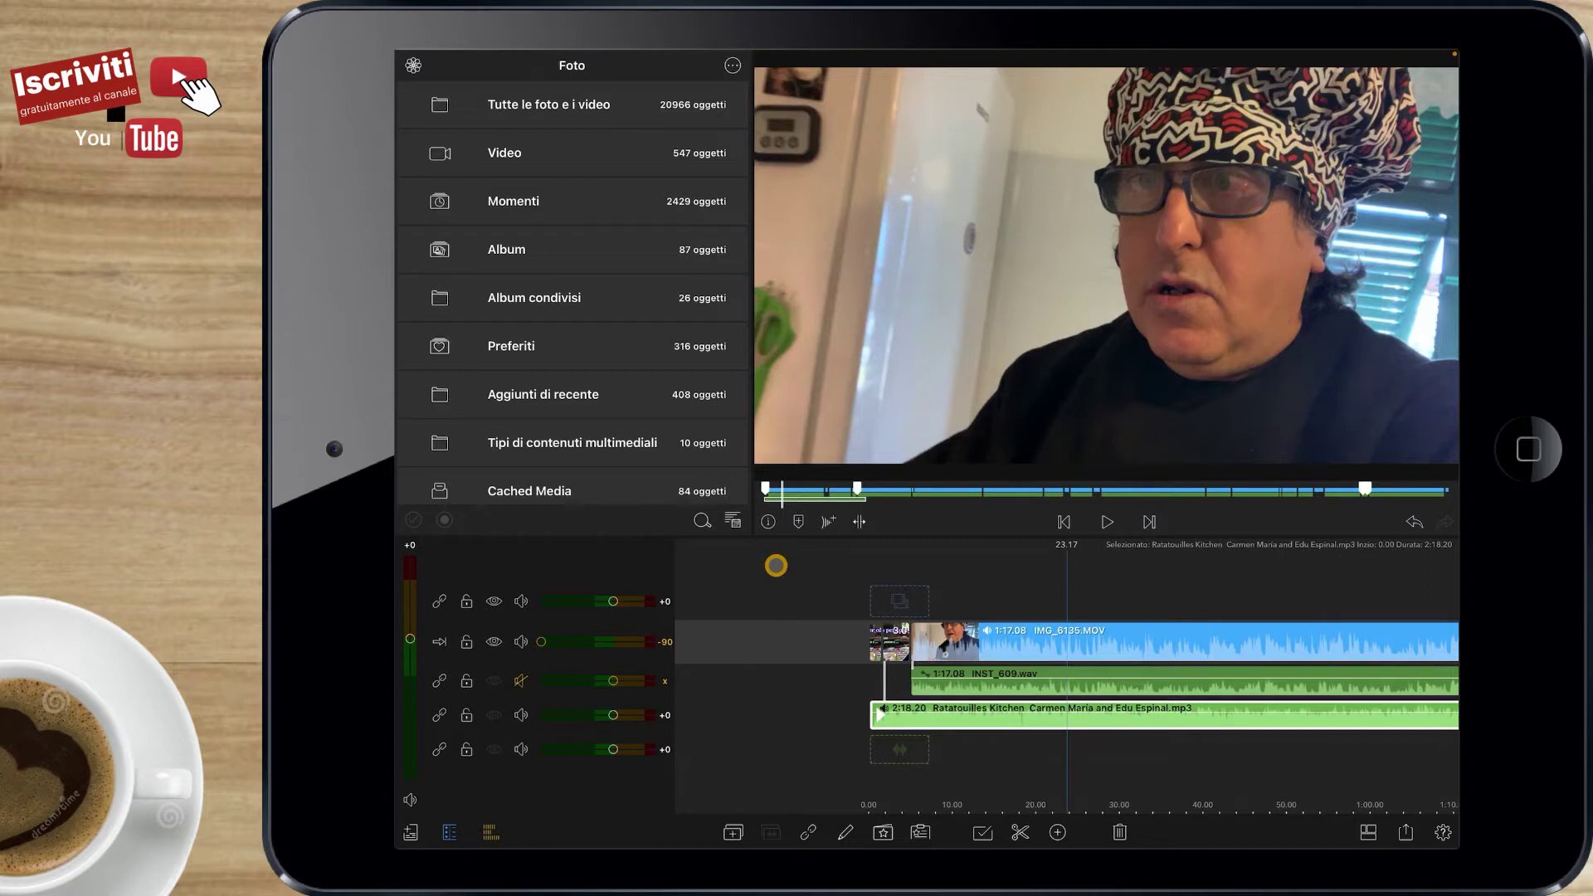
left_click_drag(762, 491, 762, 495)
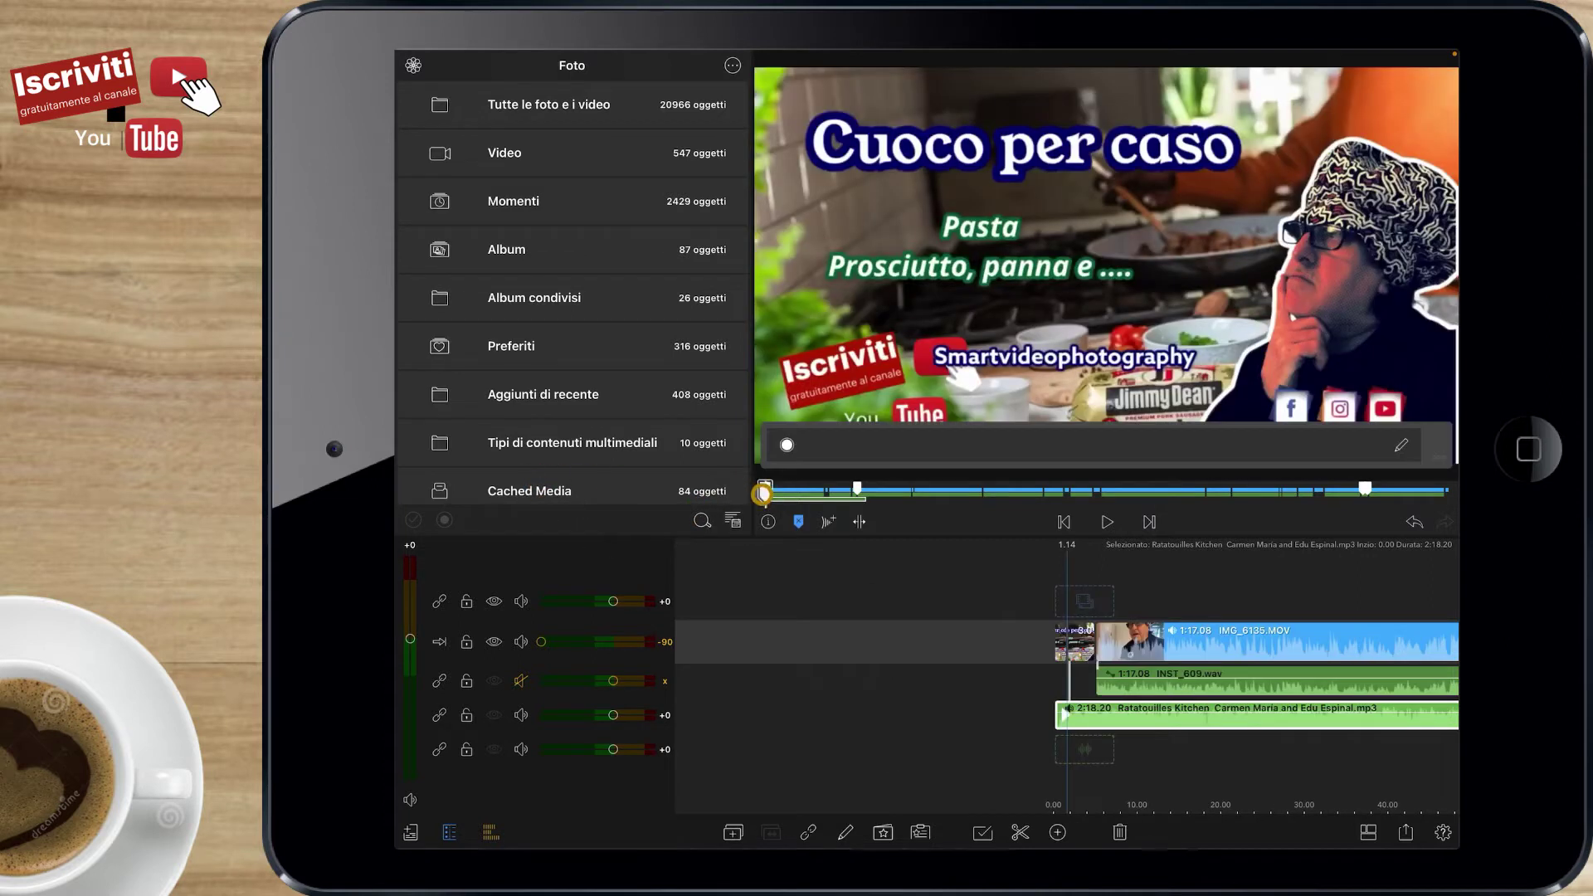
left_click(792, 520)
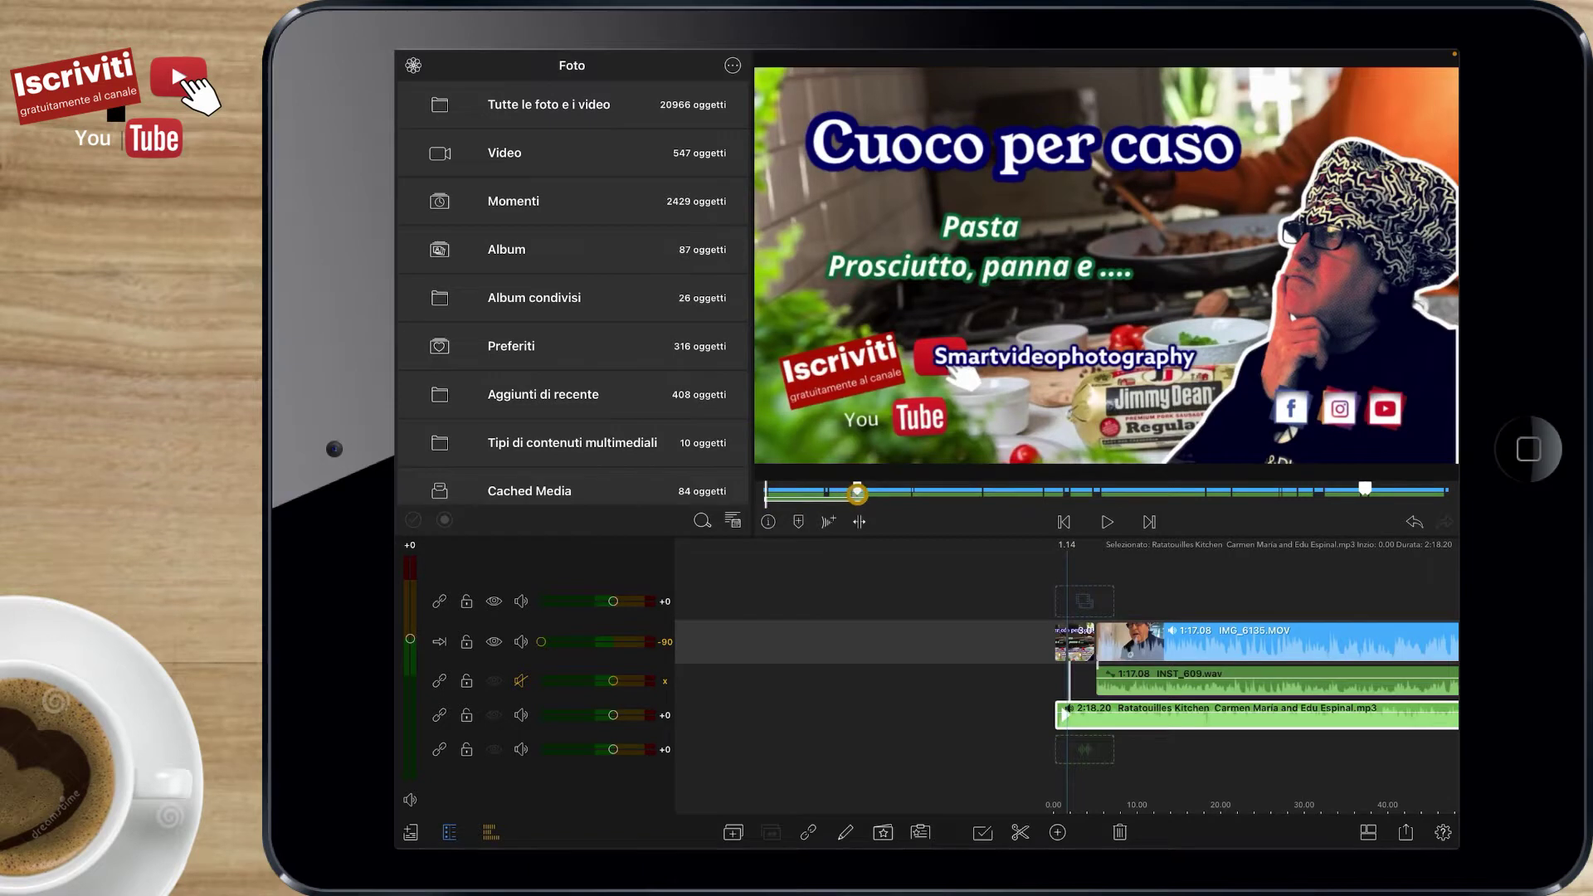
left_click(1298, 493)
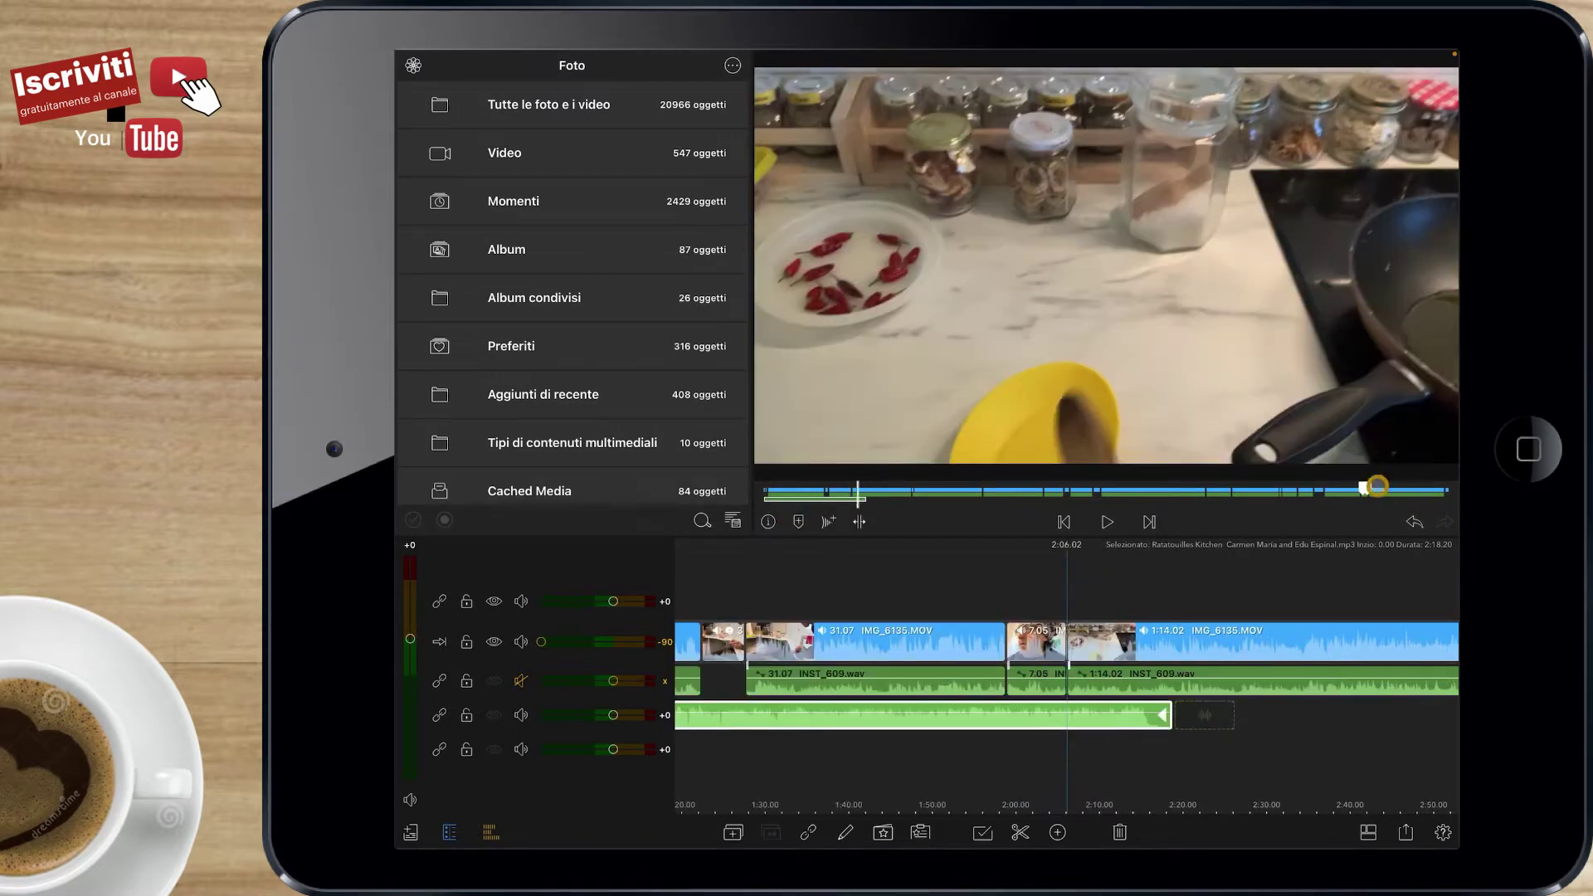
left_click(1366, 491)
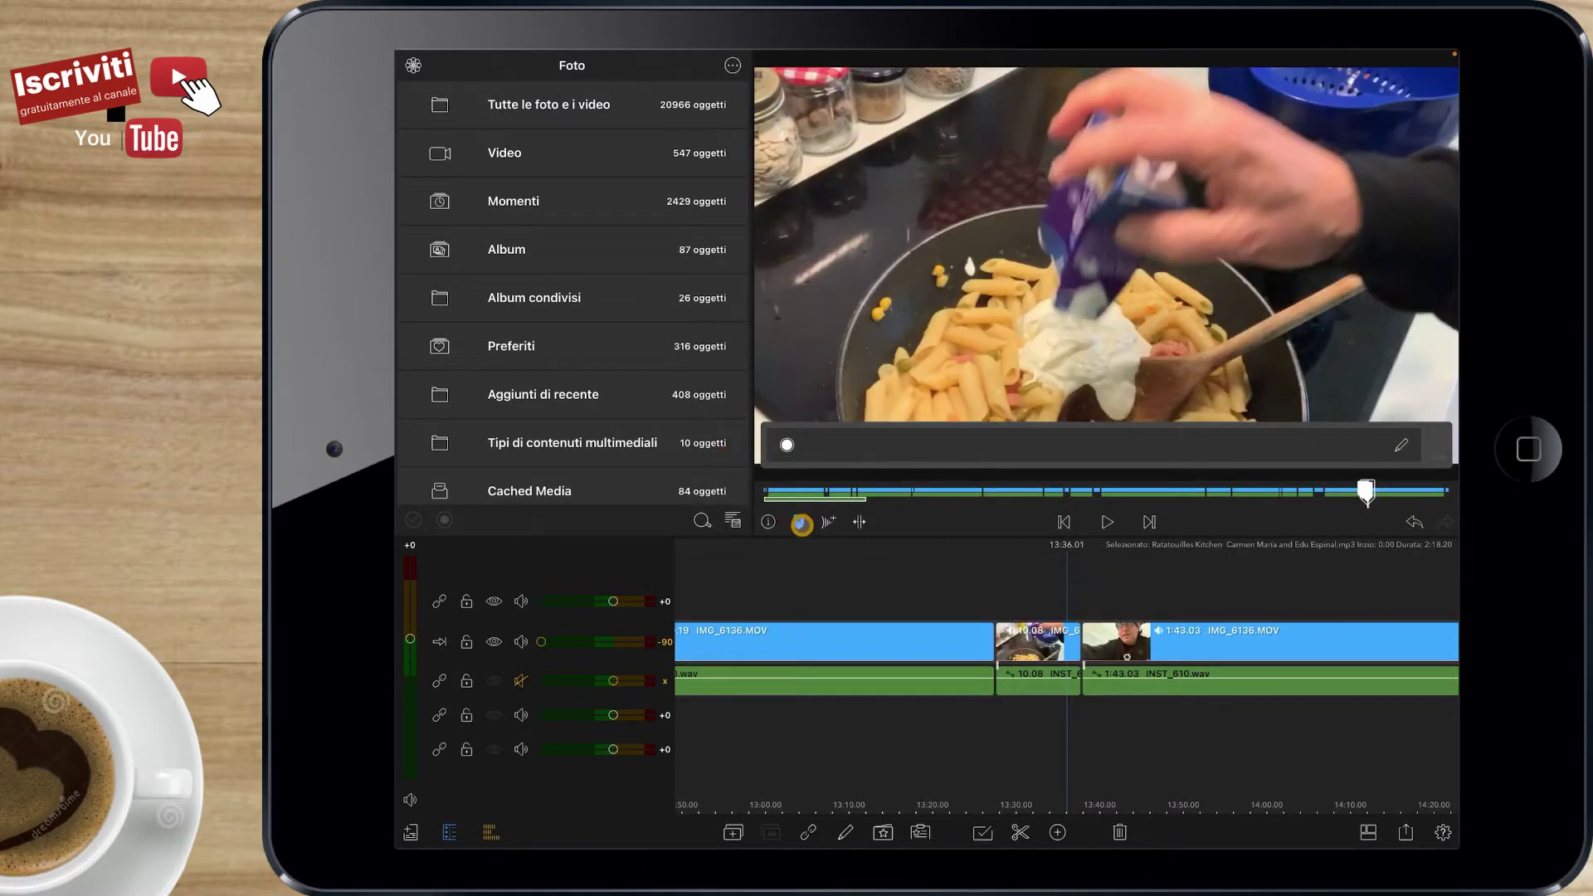
left_click(802, 523)
left_click_drag(1367, 492, 1281, 492)
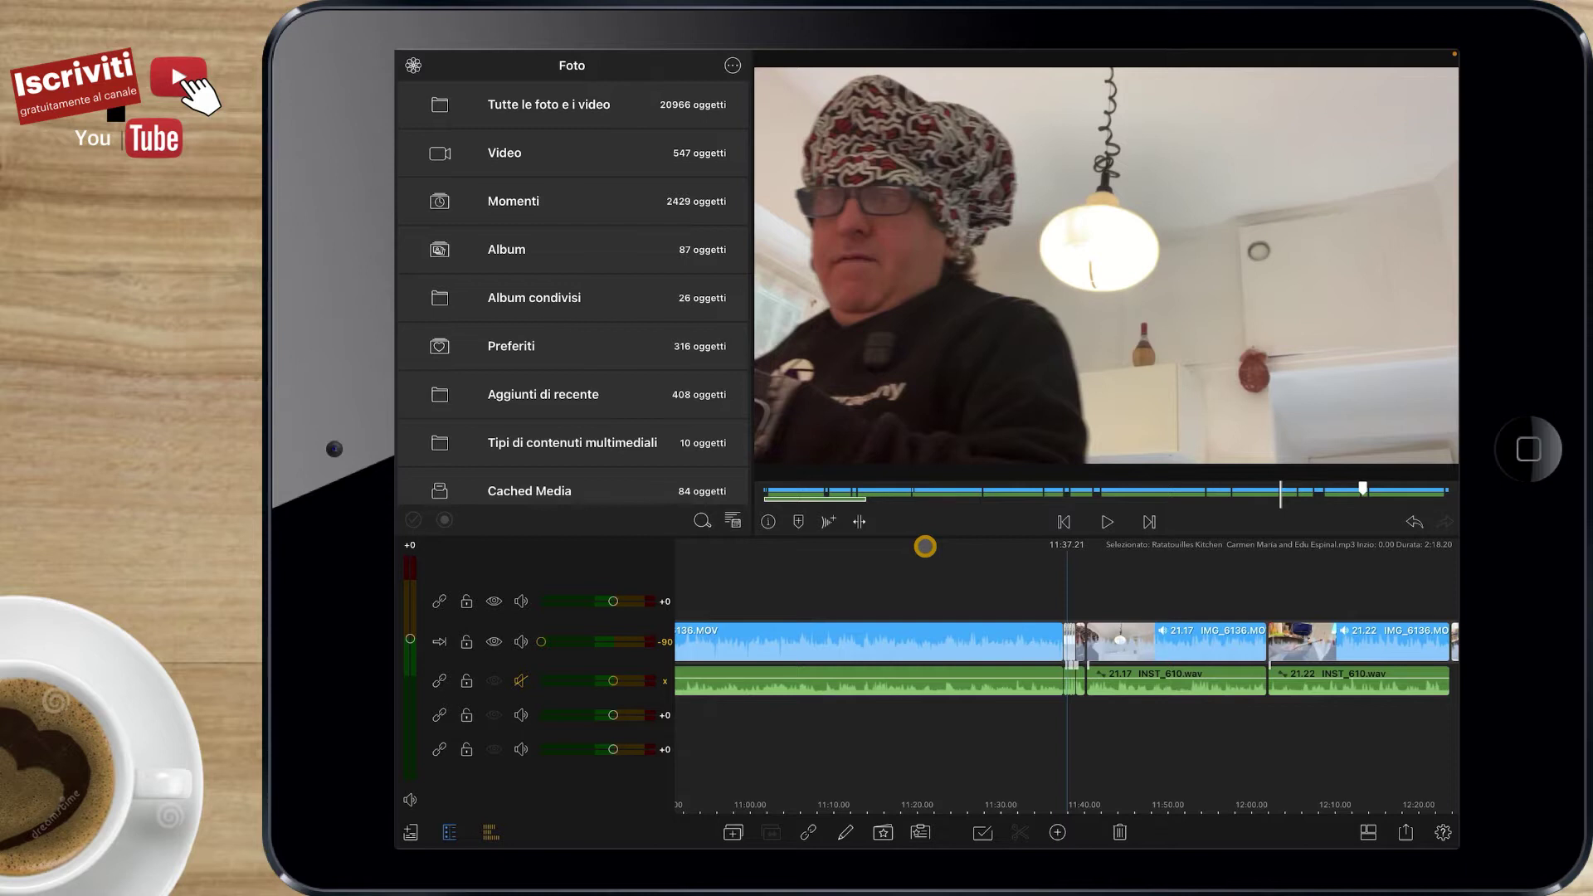
key("Home")
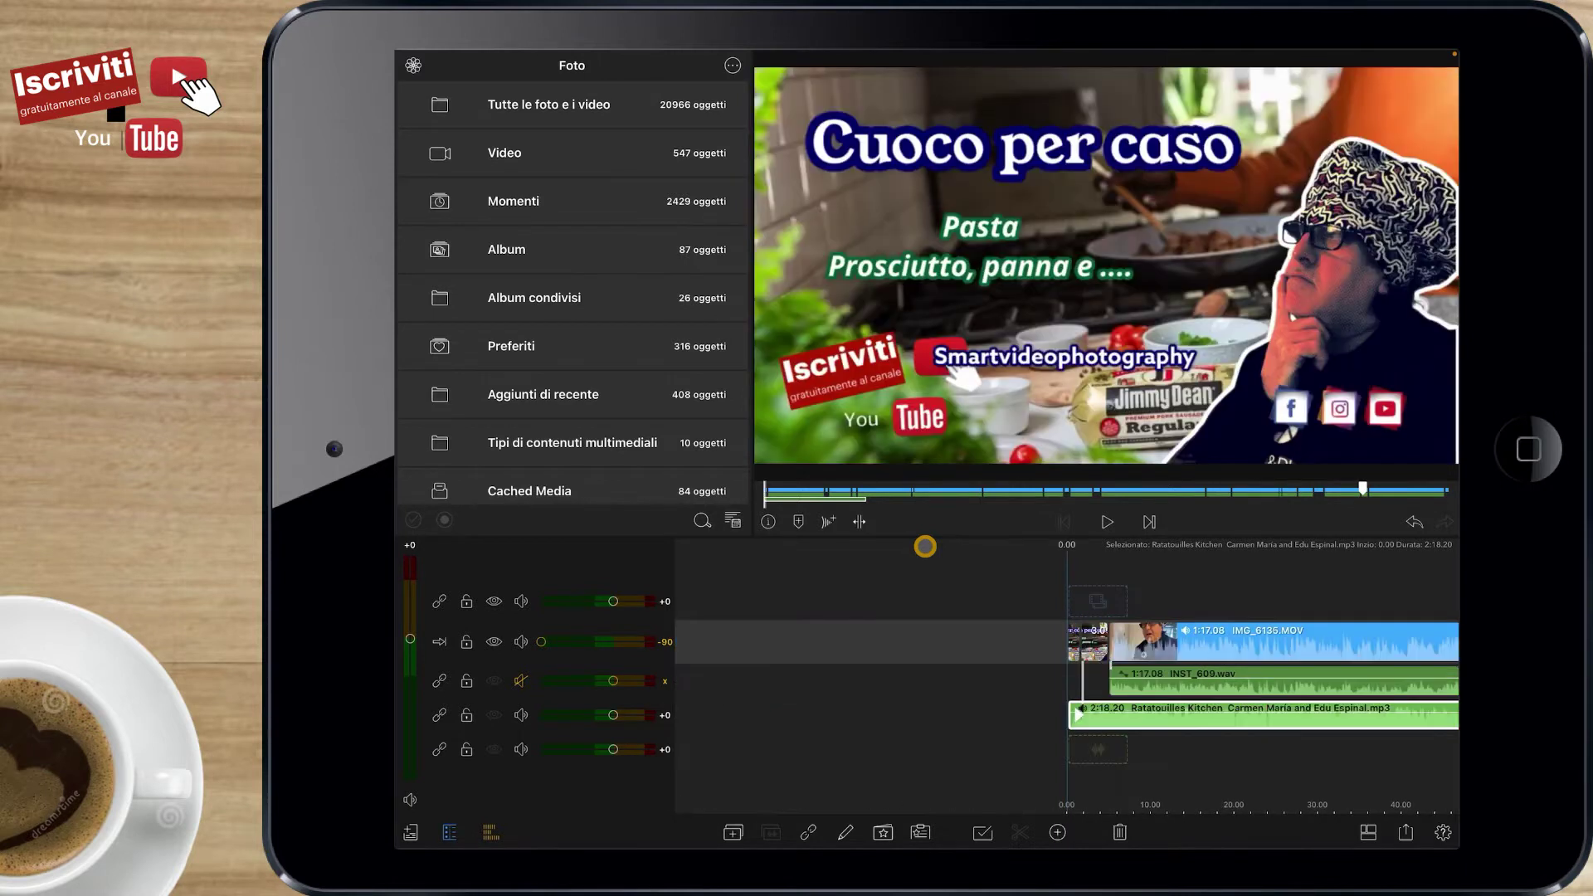
Split the Ratatouilles Kitchen music at 1.15, leaving a short opening piece and a 2:17.05 remainder
scroll(926, 546, "up", 5)
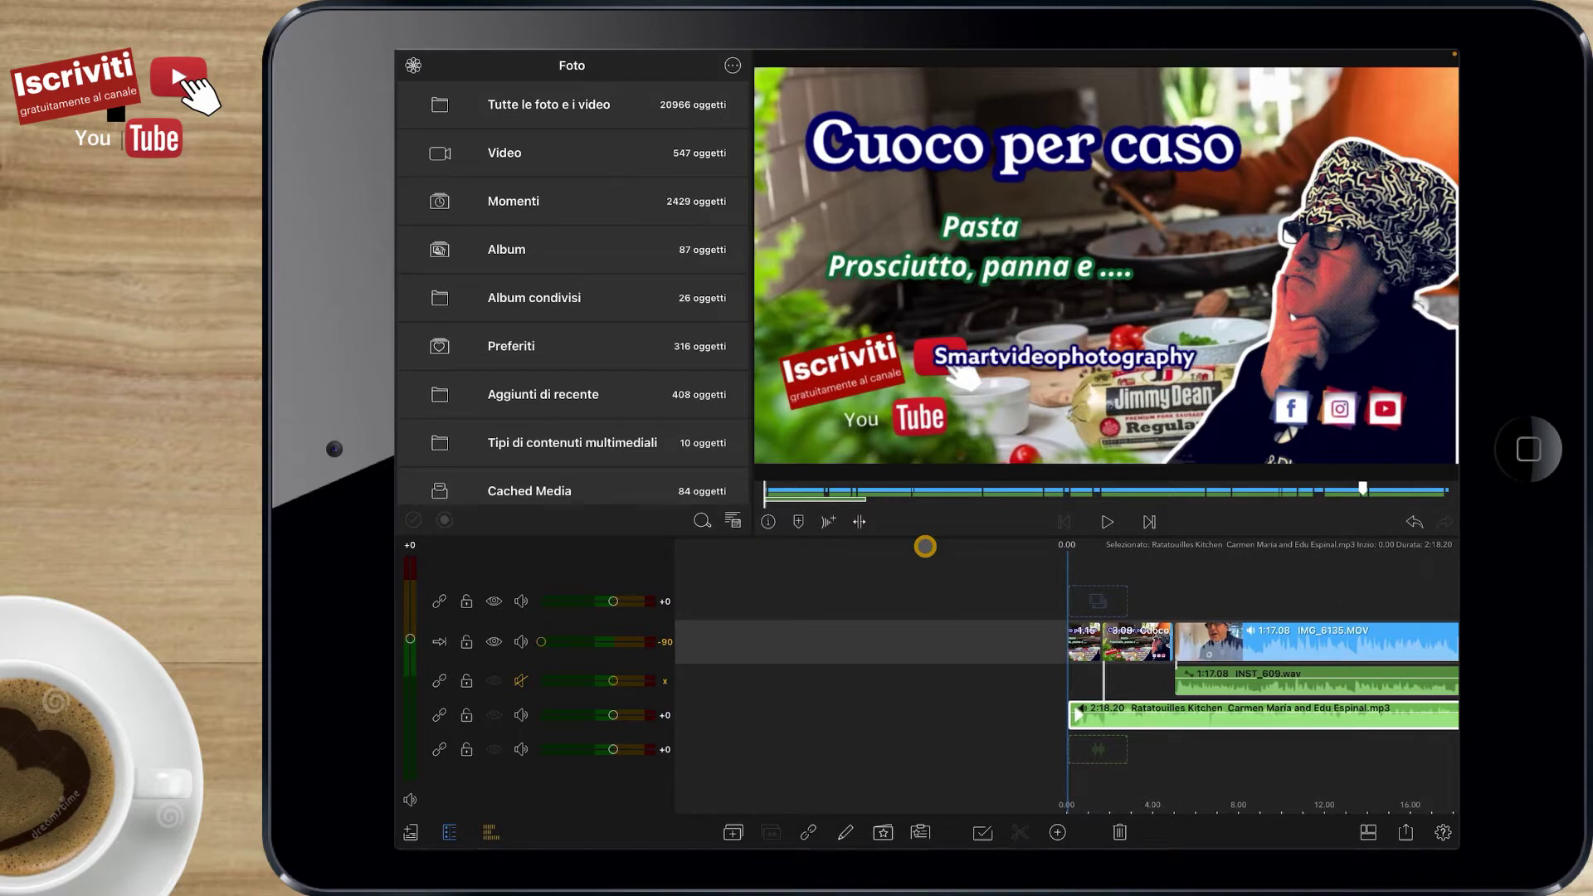
scroll(925, 546, "up", 3)
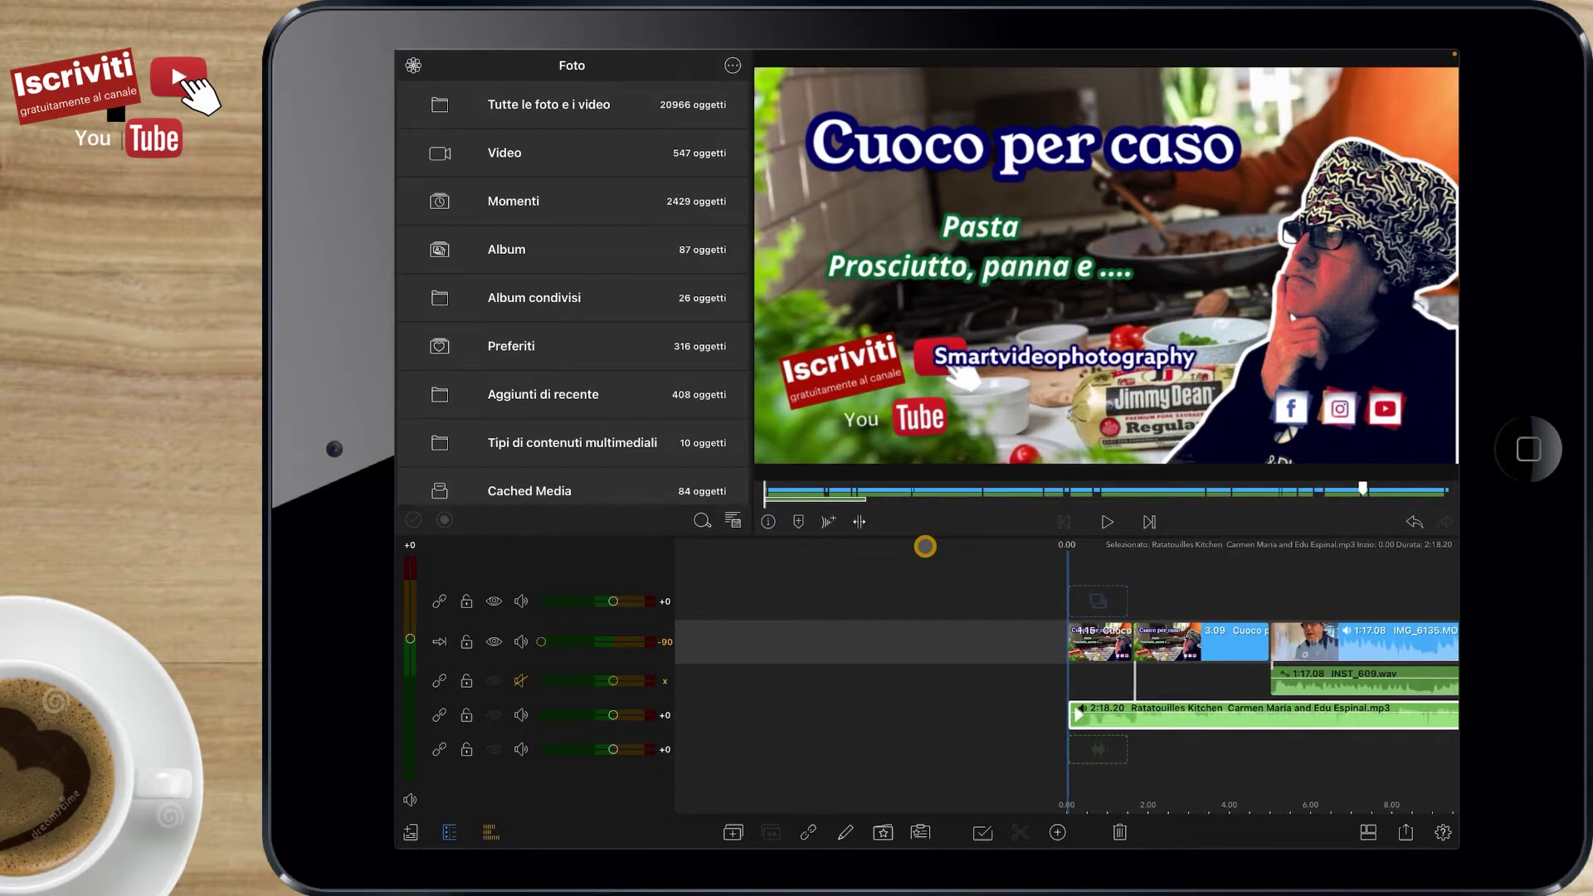
key("space")
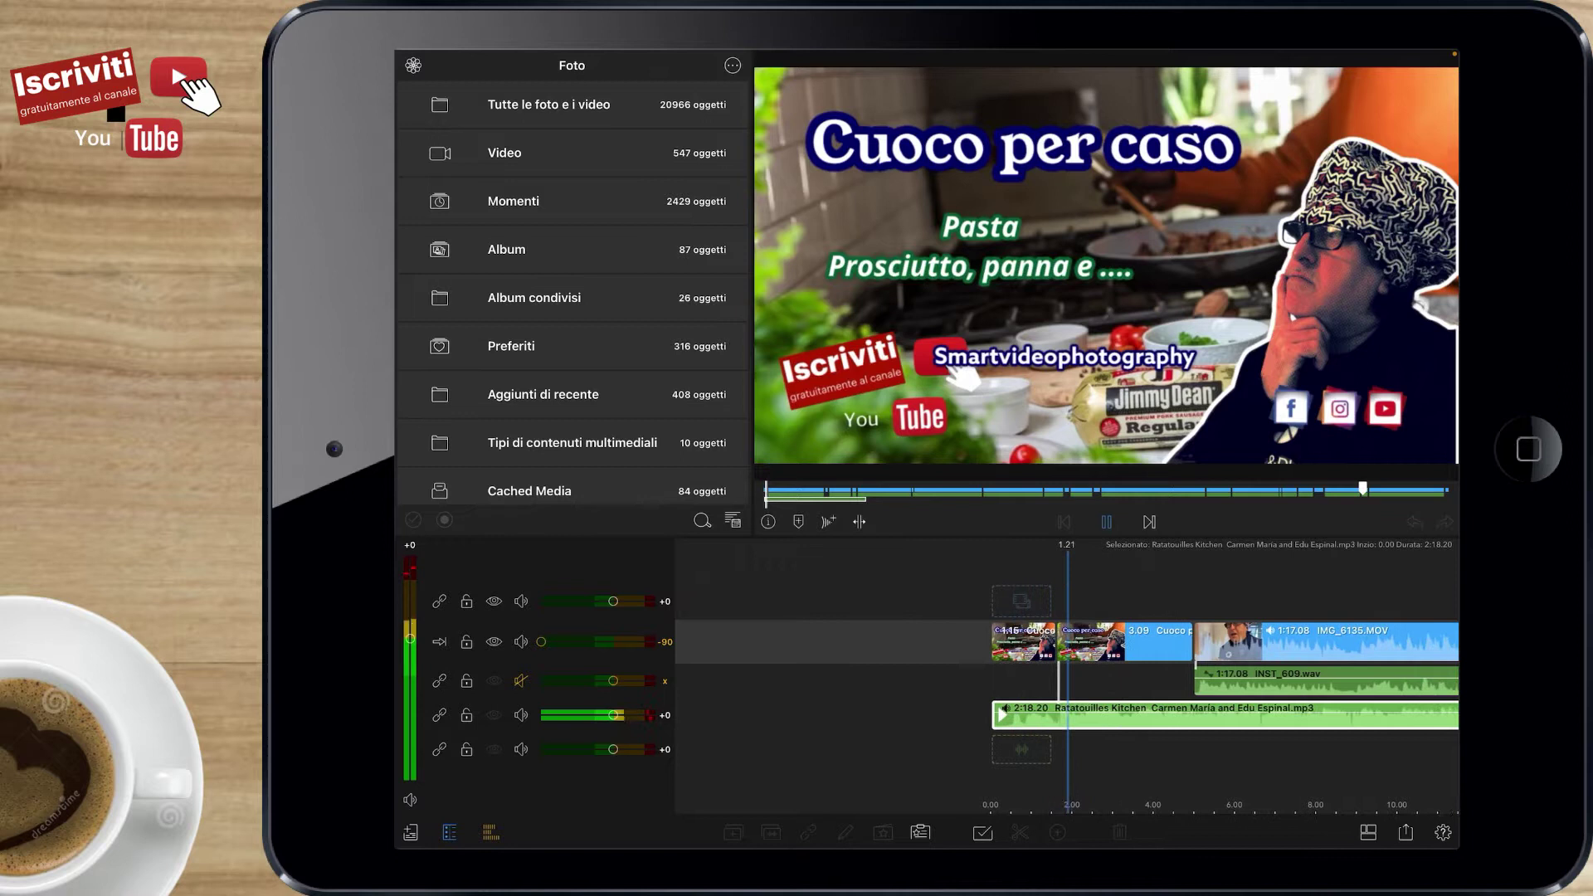
key("space")
key("Home")
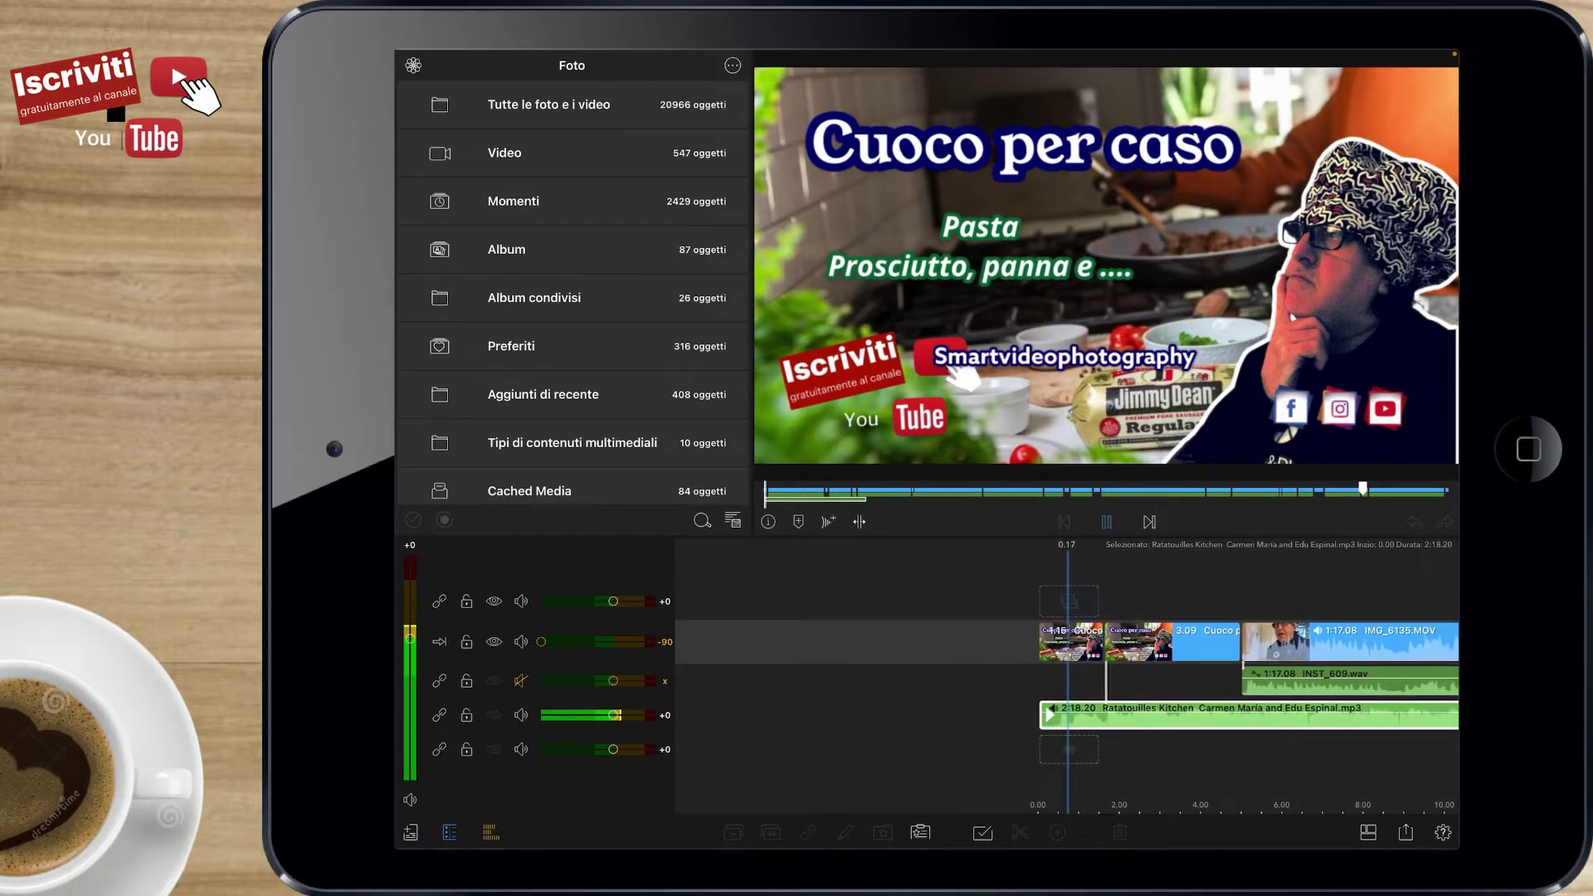
key("space")
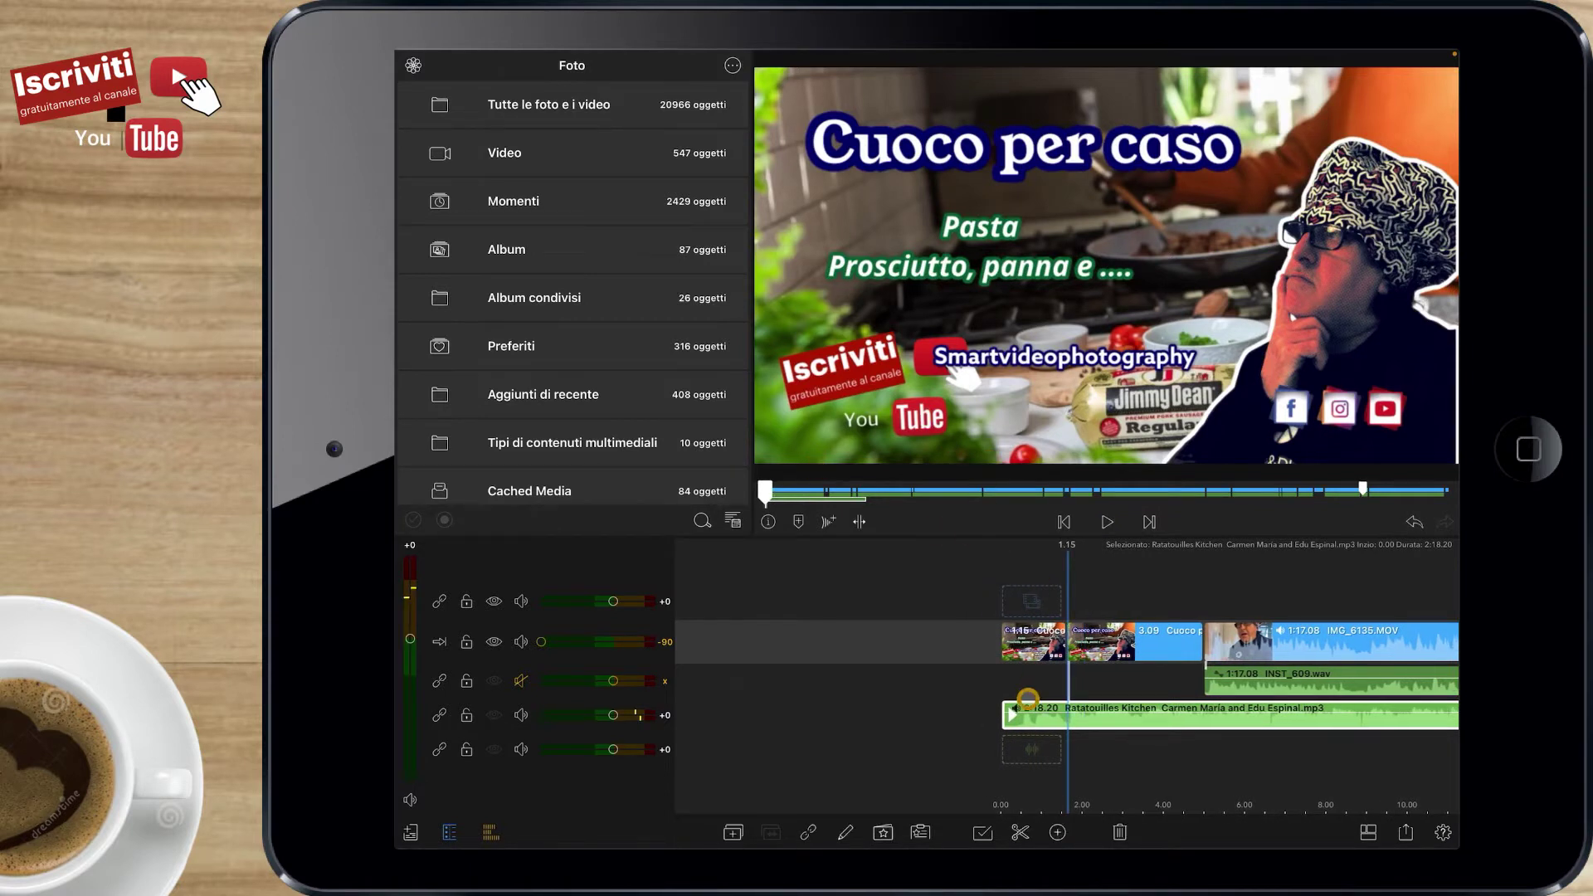
left_click(1016, 835)
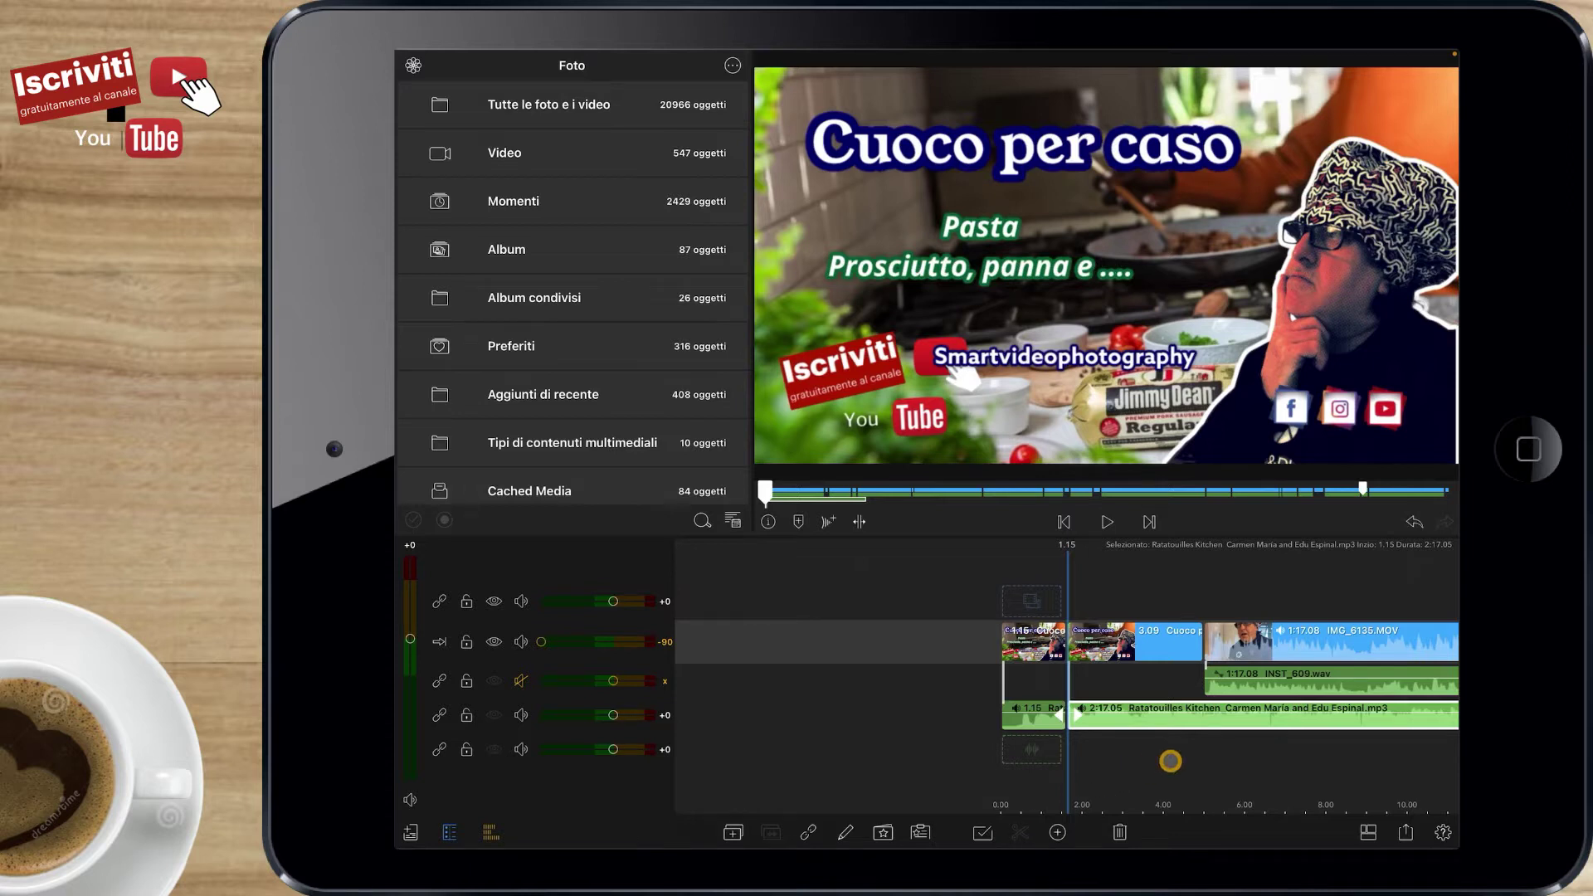
Play the edit from about 1:55 and stop the playhead on the 2:06.03 marker
left_click_drag(1299, 775, 1146, 790)
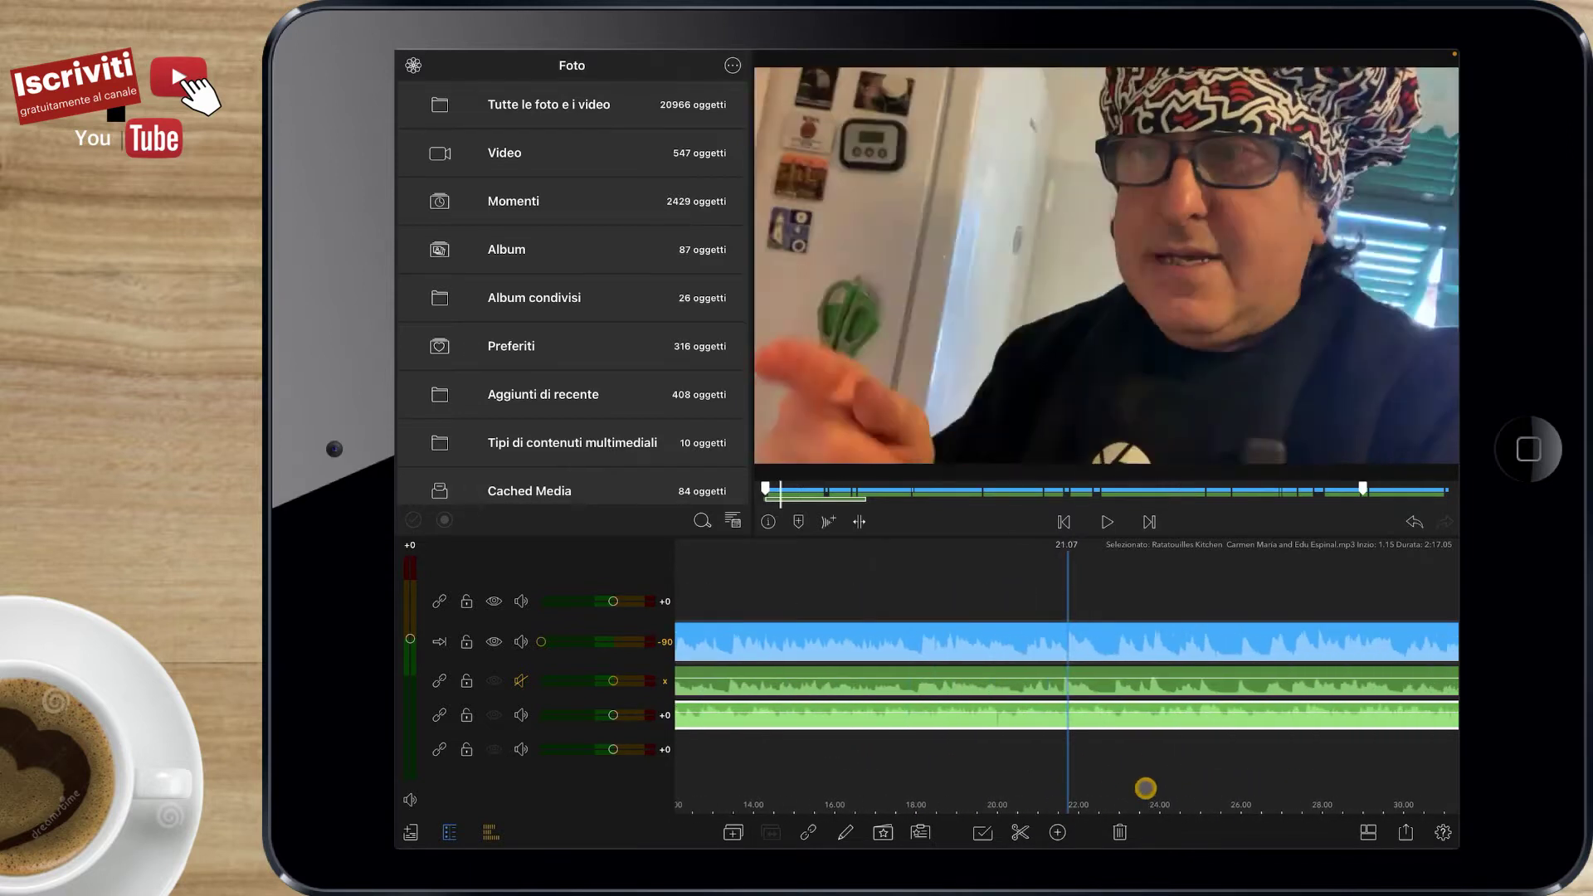
scroll(1145, 787, "down", 3)
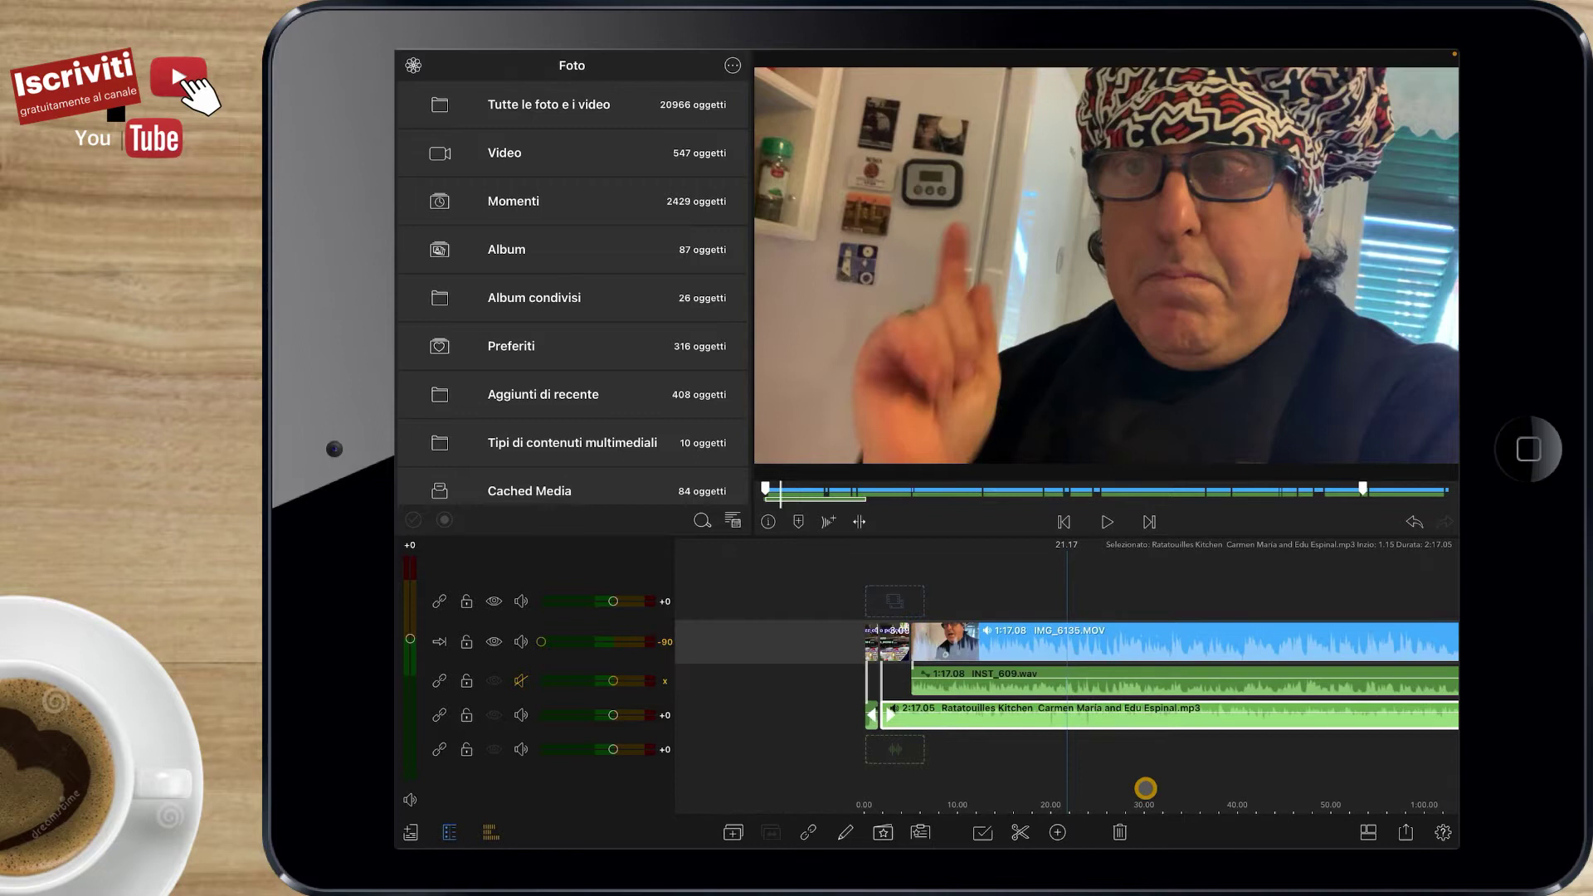
scroll(1145, 788, "down", 2)
left_click_drag(1381, 790, 1121, 761)
mouse_move(1386, 772)
left_mouse_down()
mouse_move(1113, 775)
mouse_move(1142, 783)
left_mouse_up()
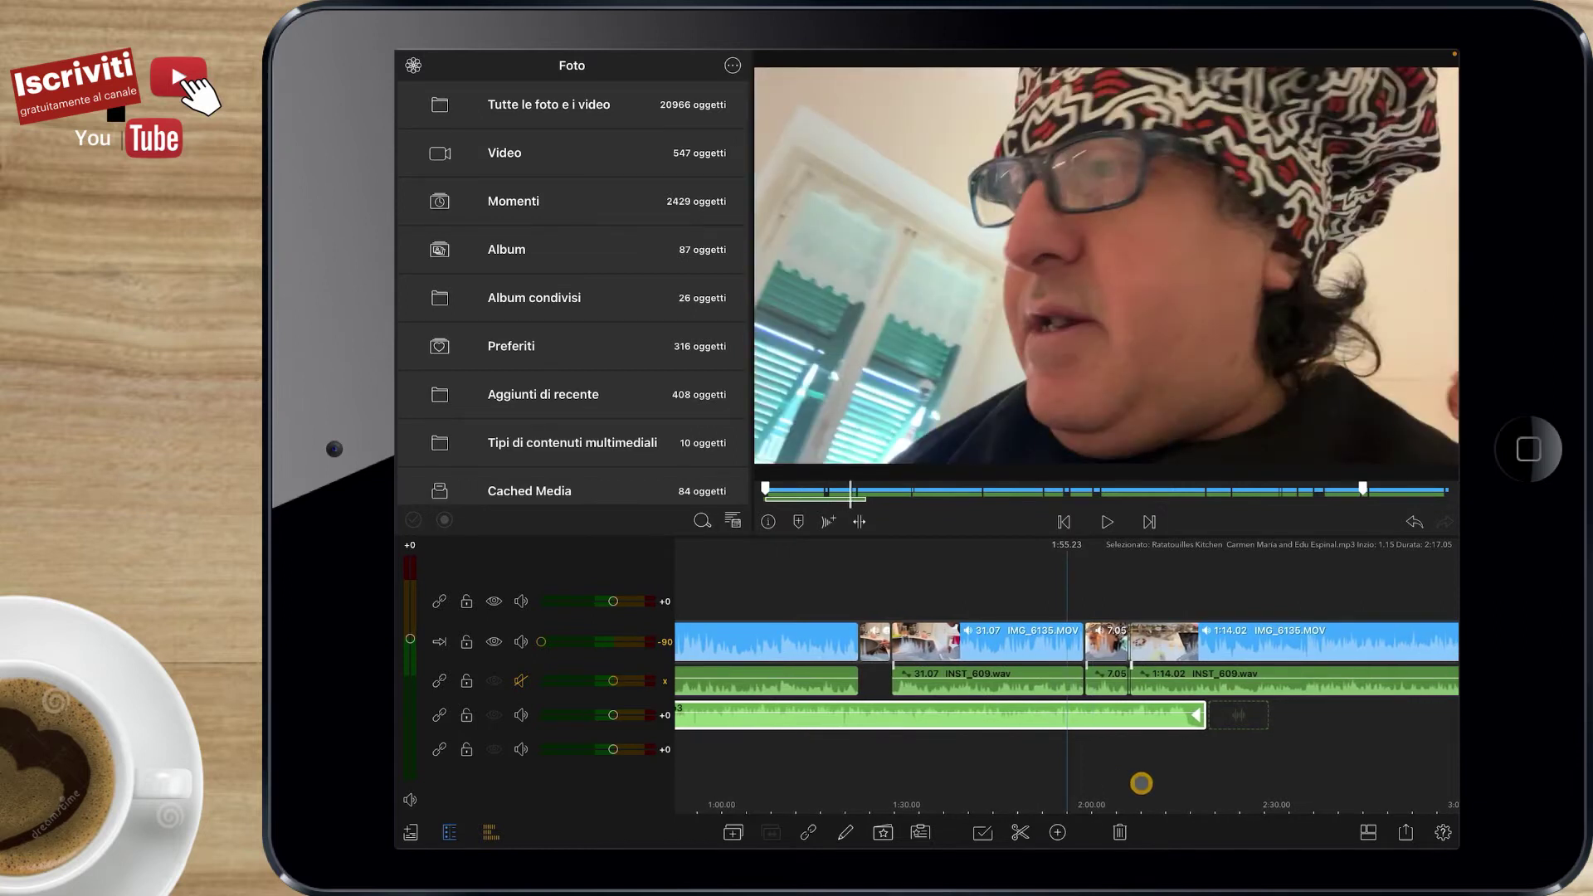
key("space")
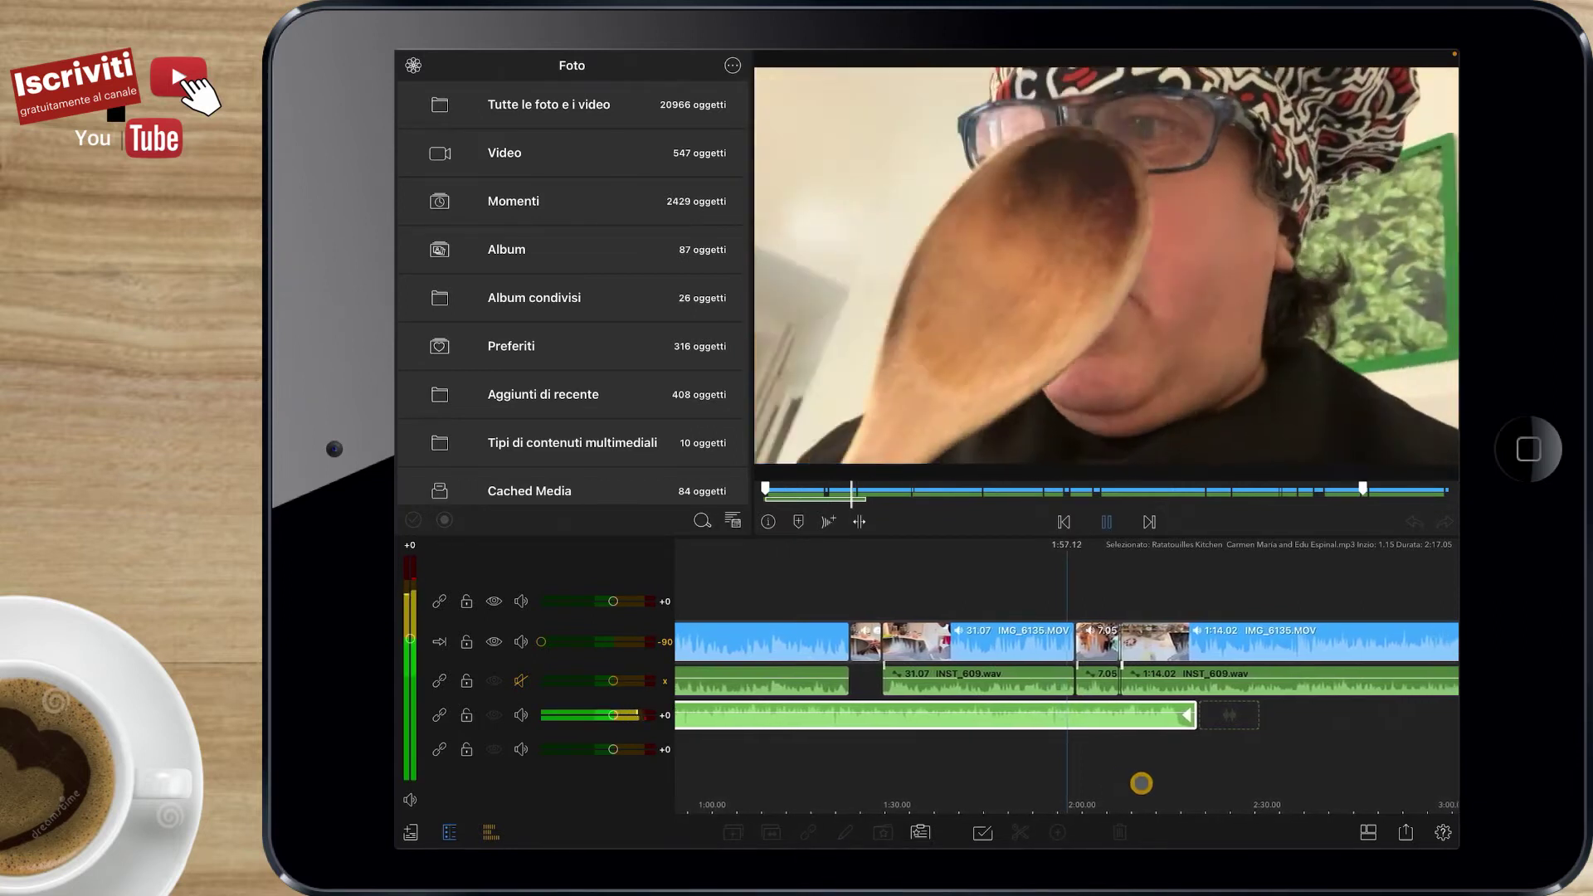
scroll(1141, 783, "up", 3)
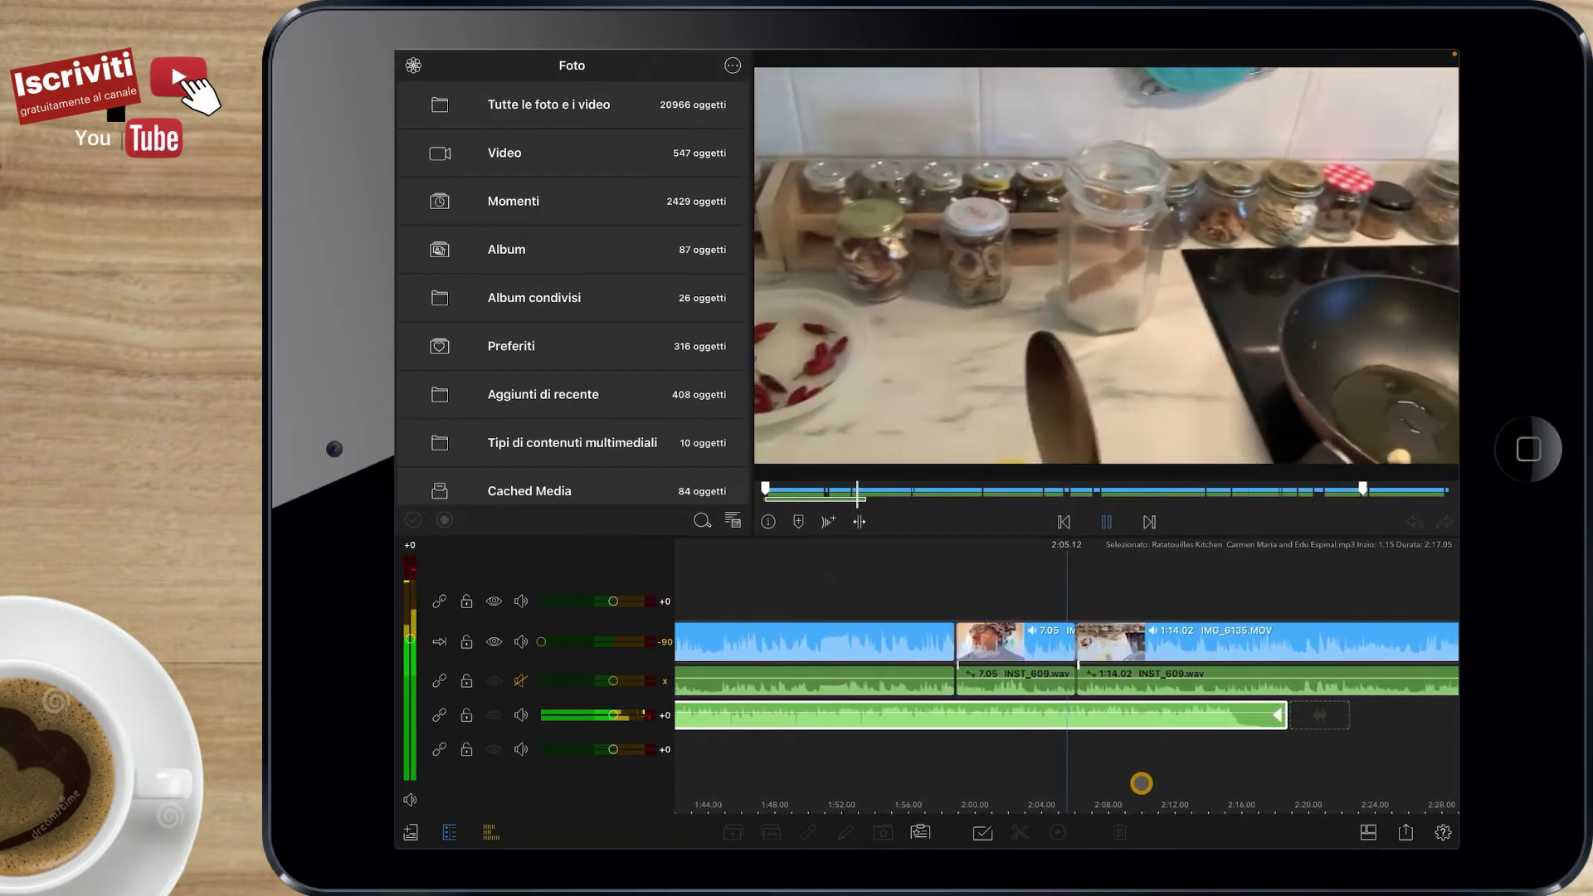
key("m")
key("space")
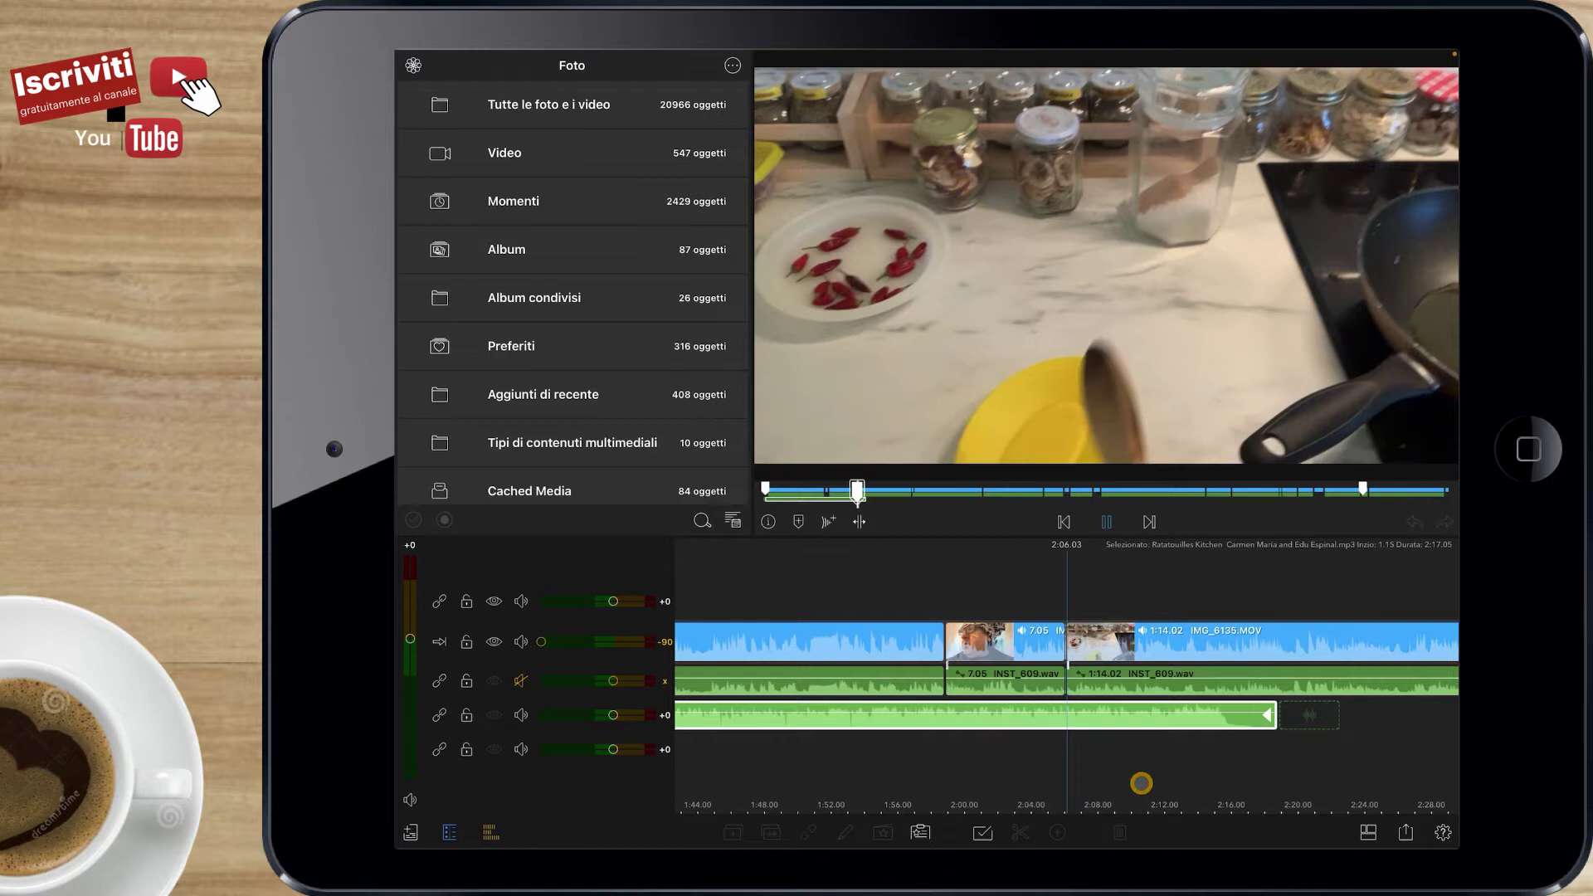
key("space")
key("space")
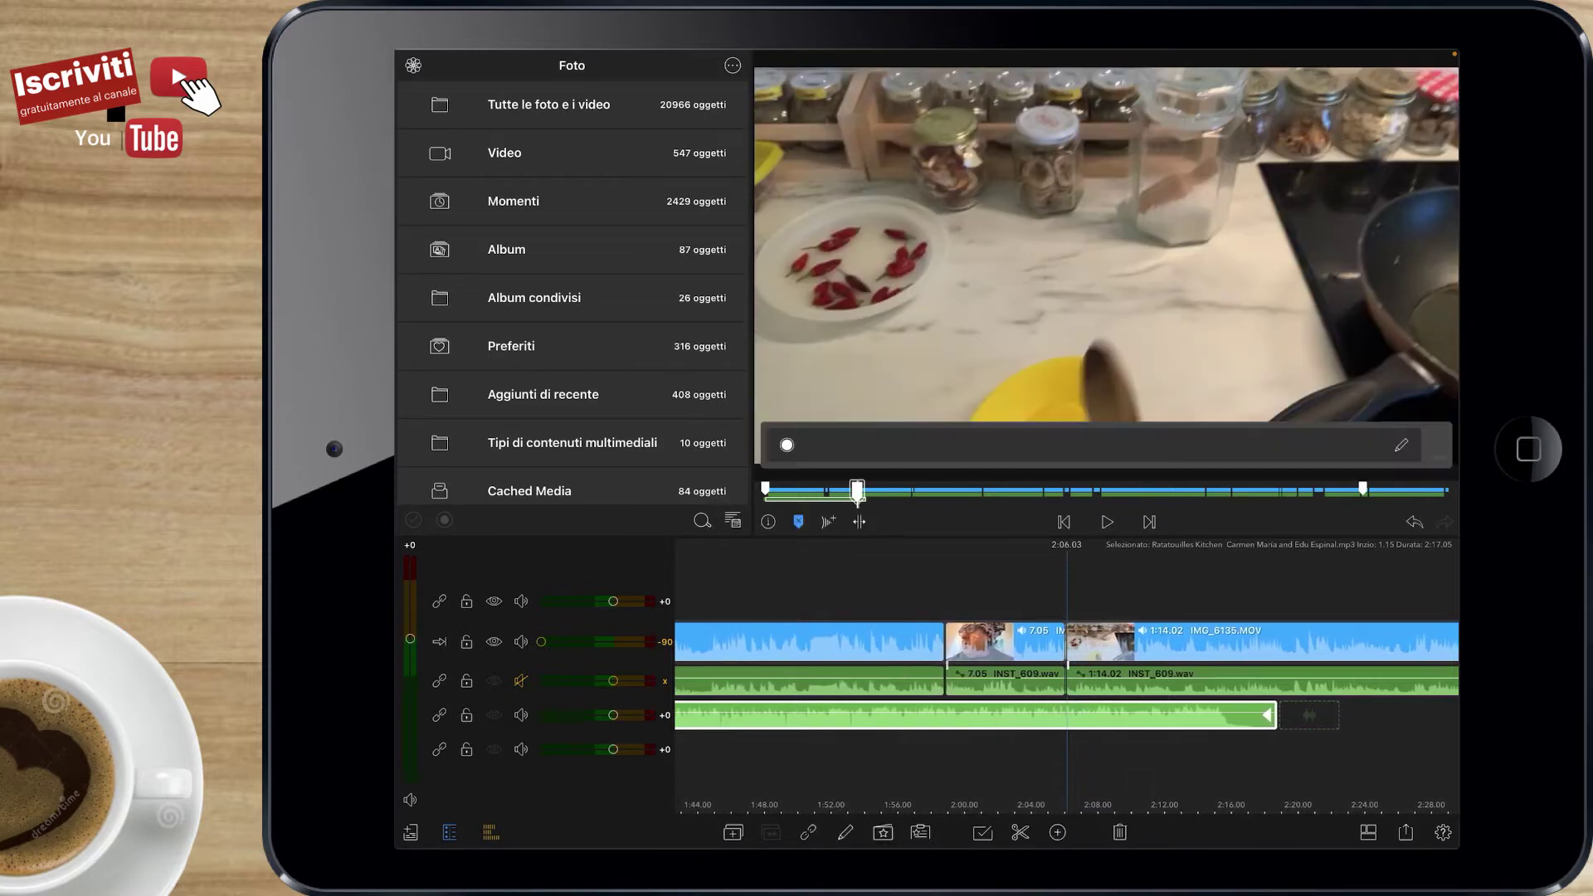
key("space")
key("space")
Split the Ratatouilles Kitchen music at 2:06.03 and delete the piece after the cut
left_click(1013, 833)
left_click(1121, 832)
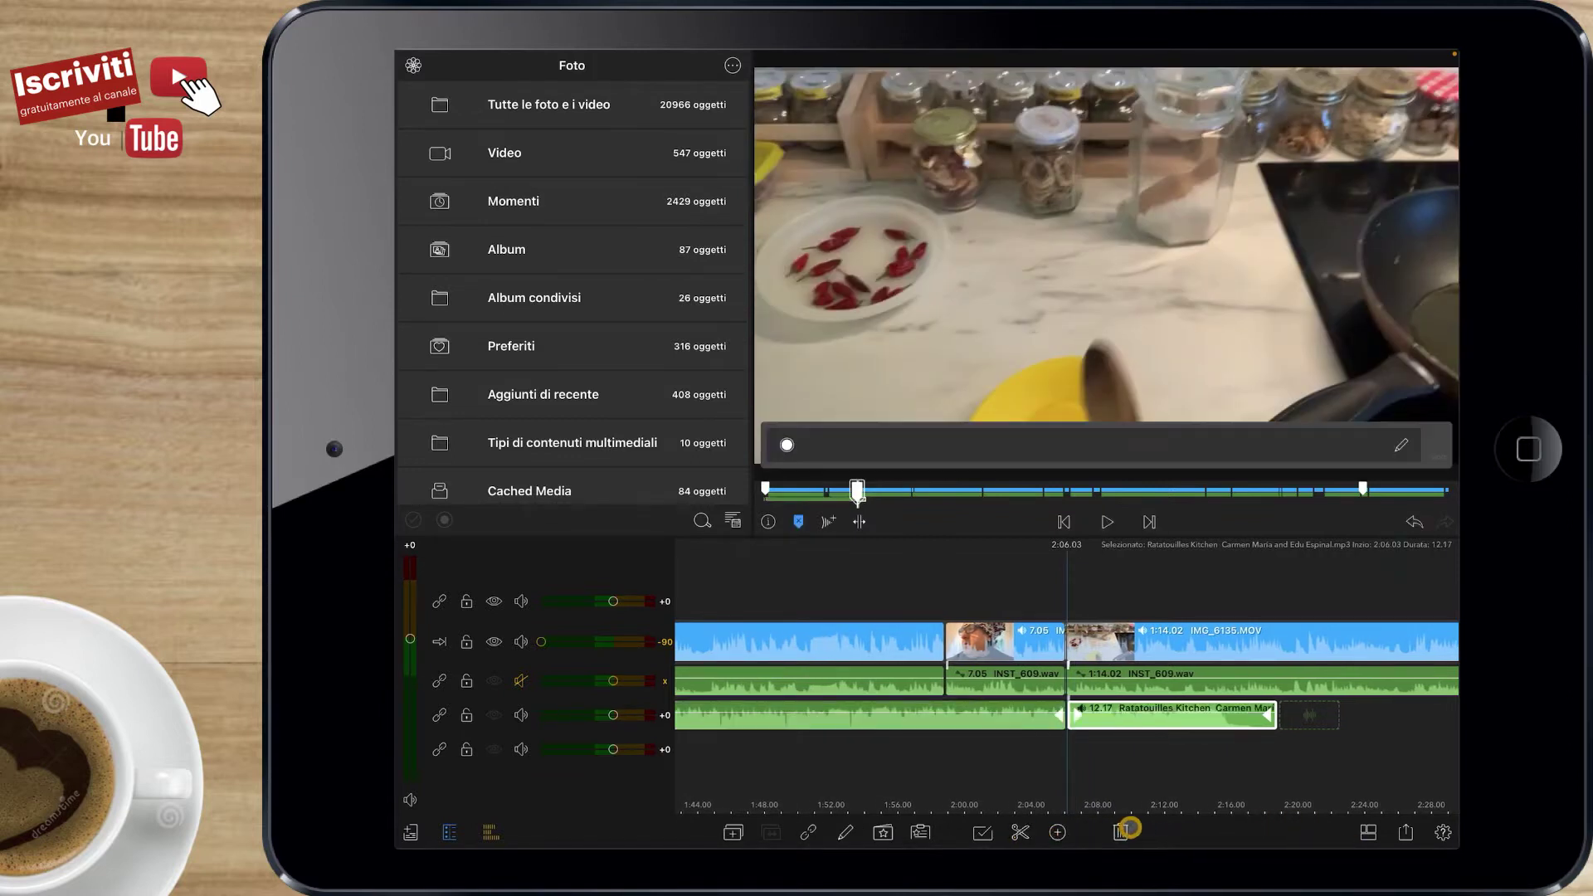
left_click(1049, 746)
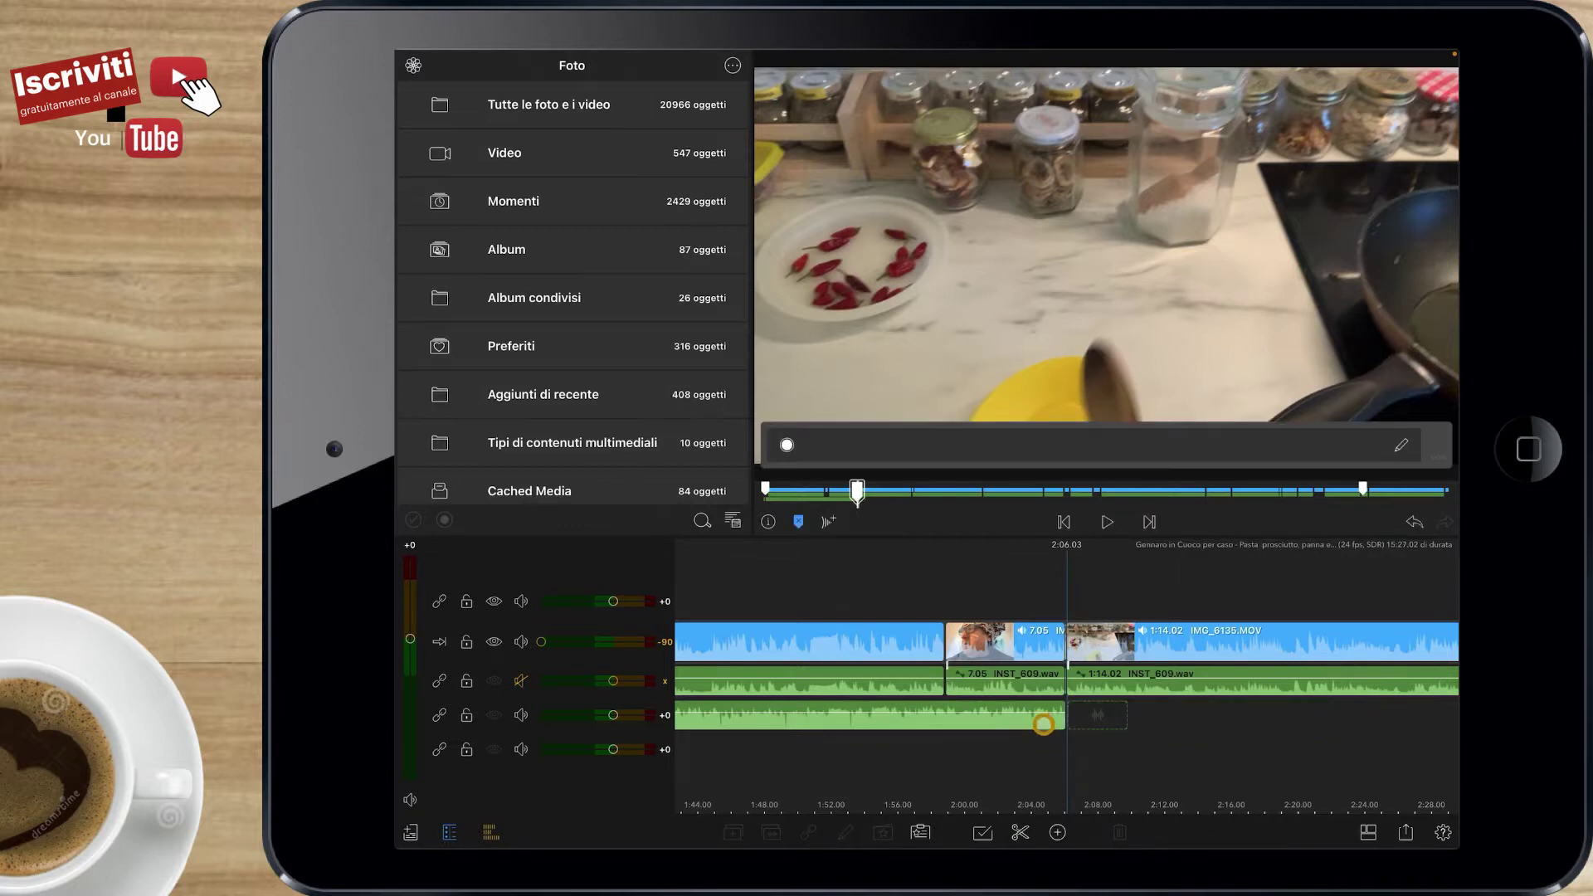
left_click(1044, 724)
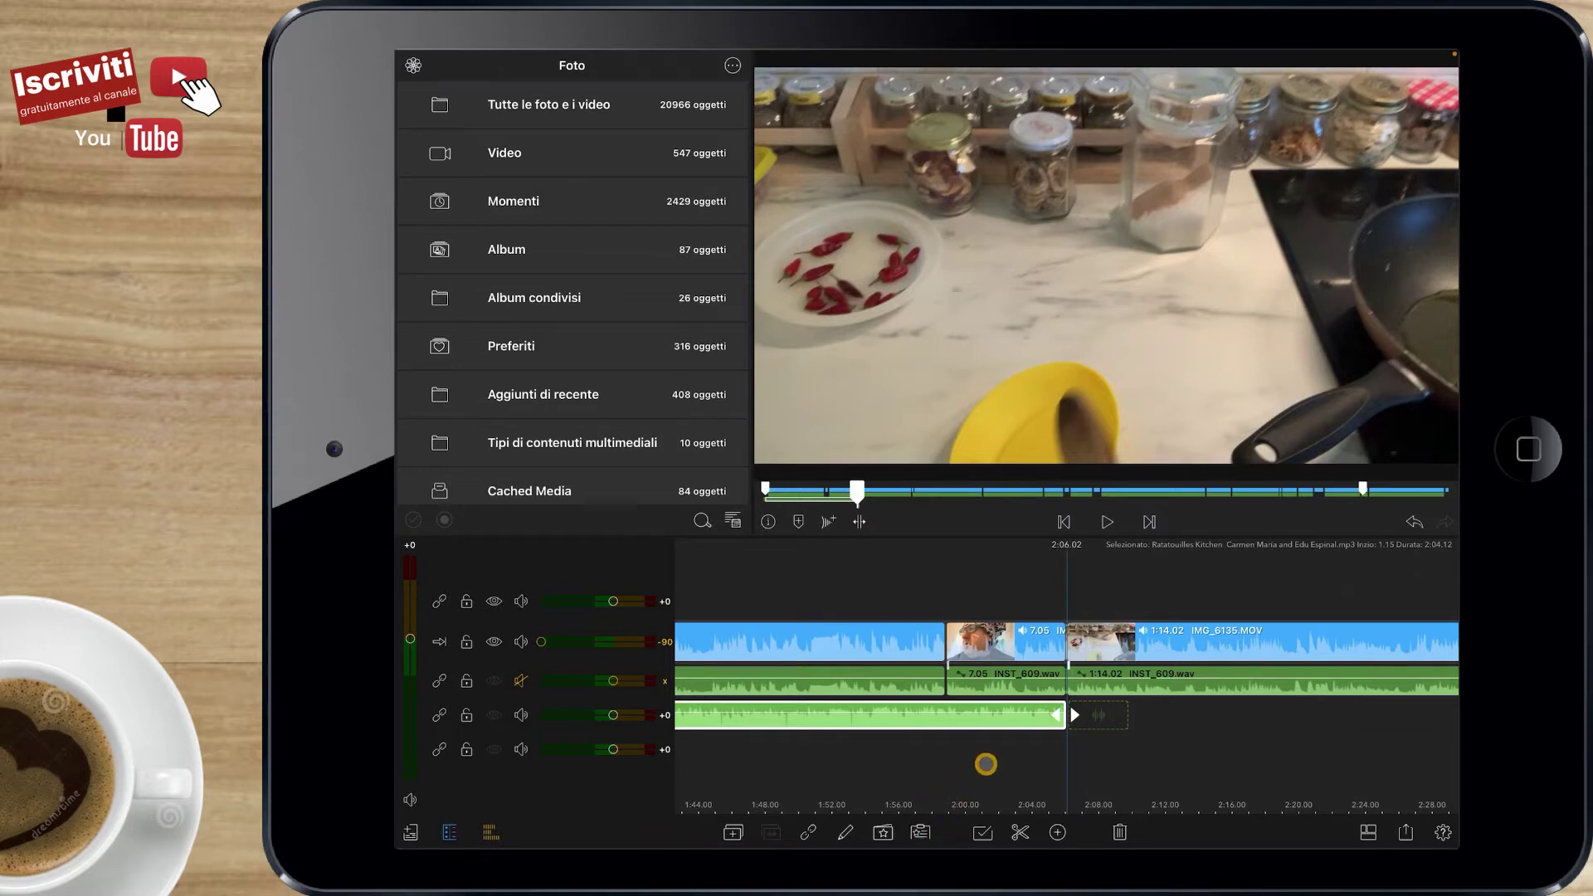
left_click(986, 765)
Play the edit from 2:03 and pause at the music cut near 2:06
scroll(985, 764, "right", 3)
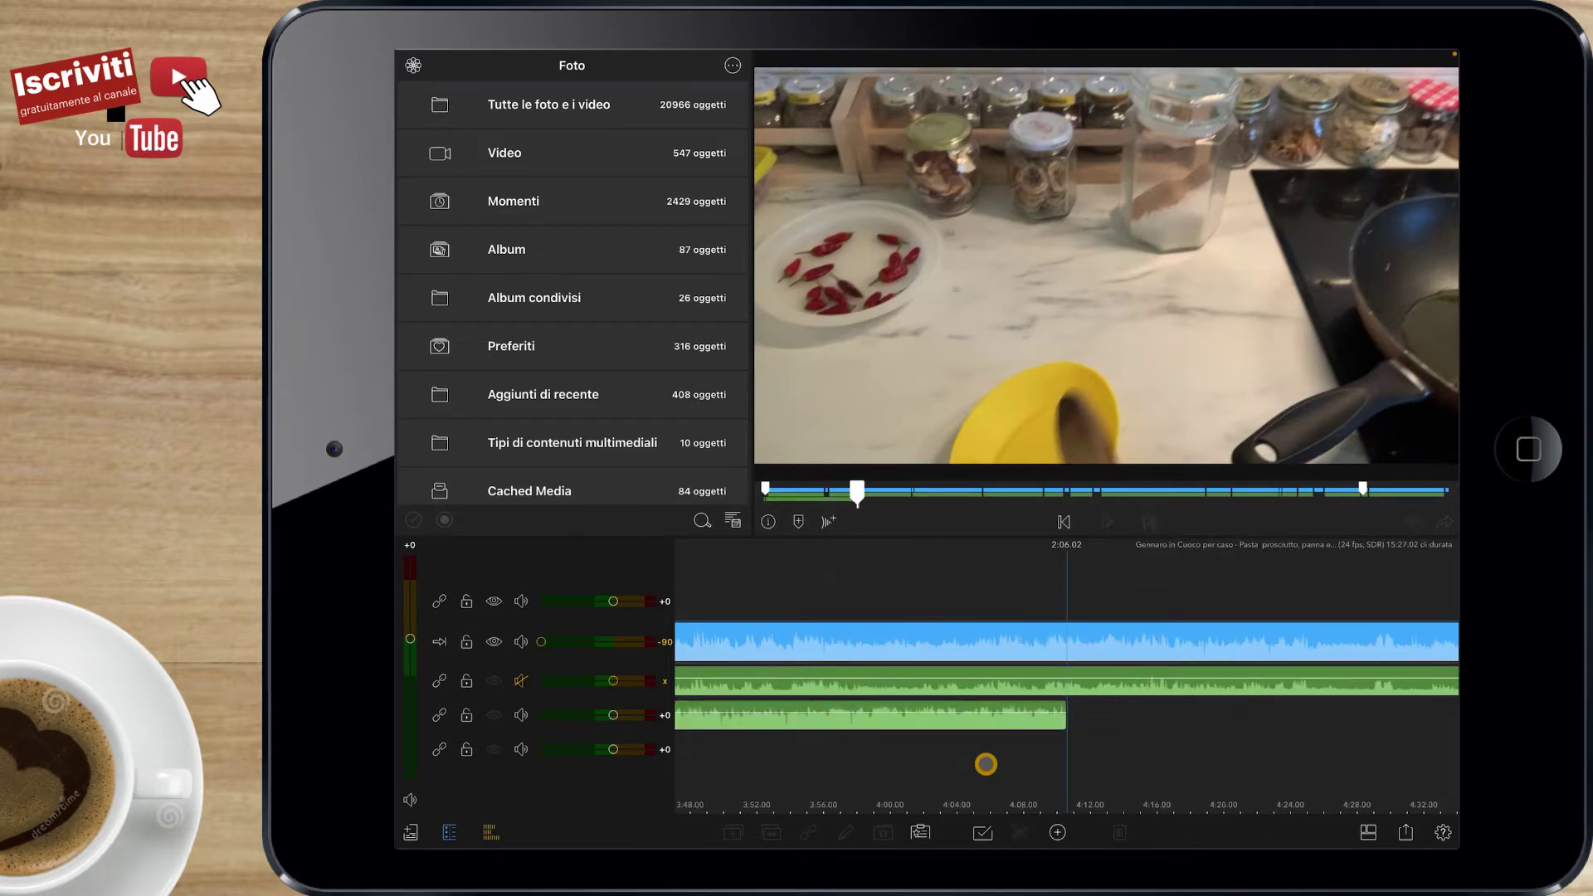
scroll(986, 764, "right", 5)
scroll(986, 764, "right", 5)
scroll(986, 764, "right", 5)
scroll(986, 764, "left", 5)
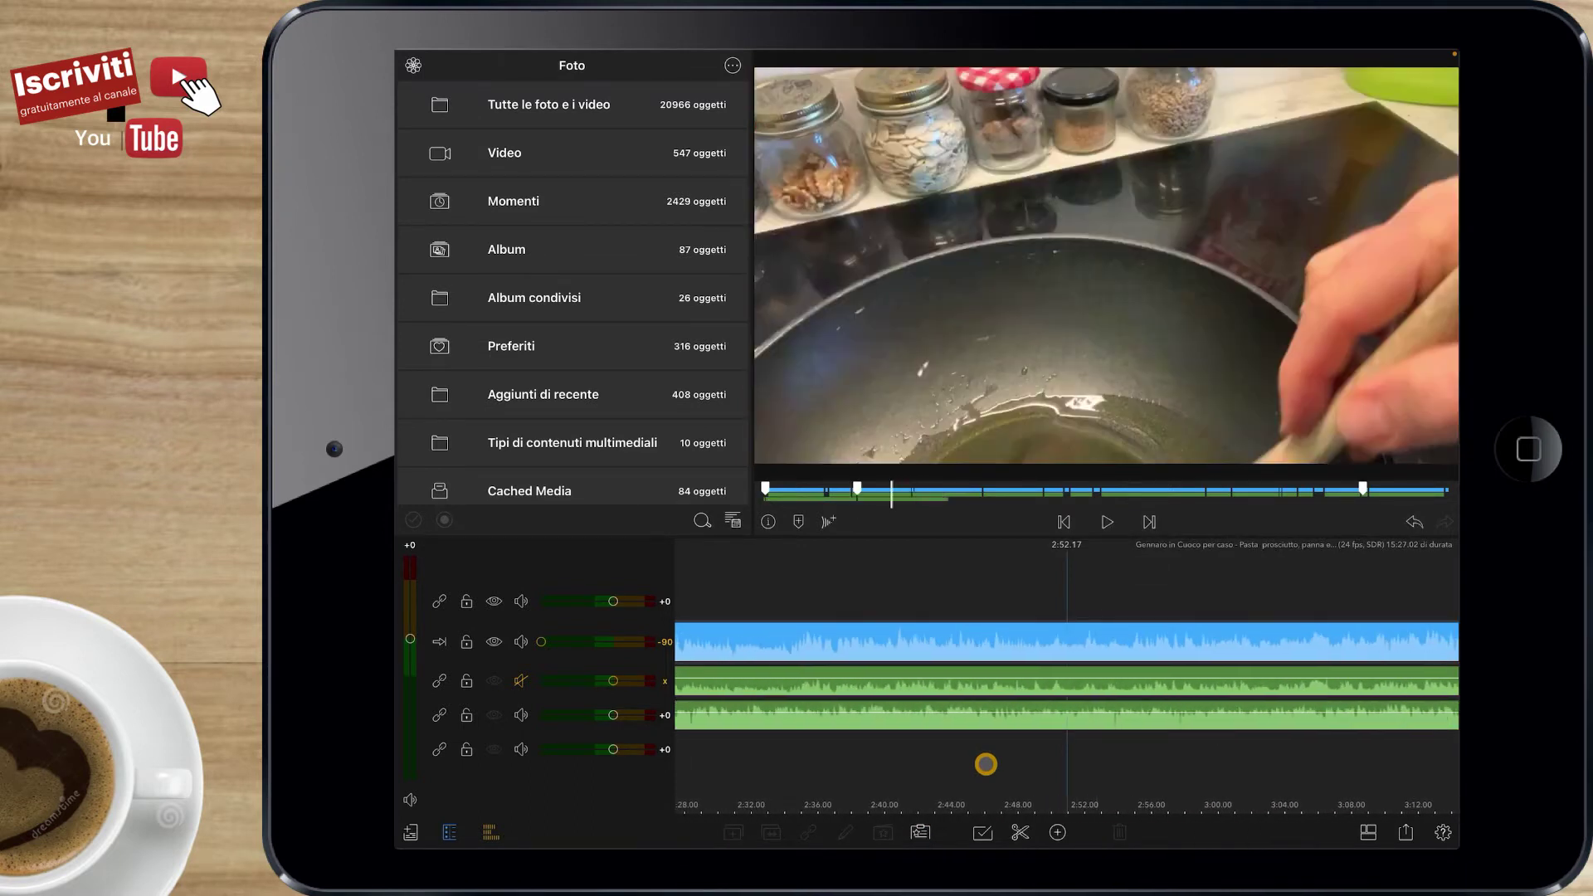
scroll(986, 764, "left", 5)
scroll(986, 764, "left", 2)
scroll(985, 764, "left", 2)
scroll(986, 764, "left", 2)
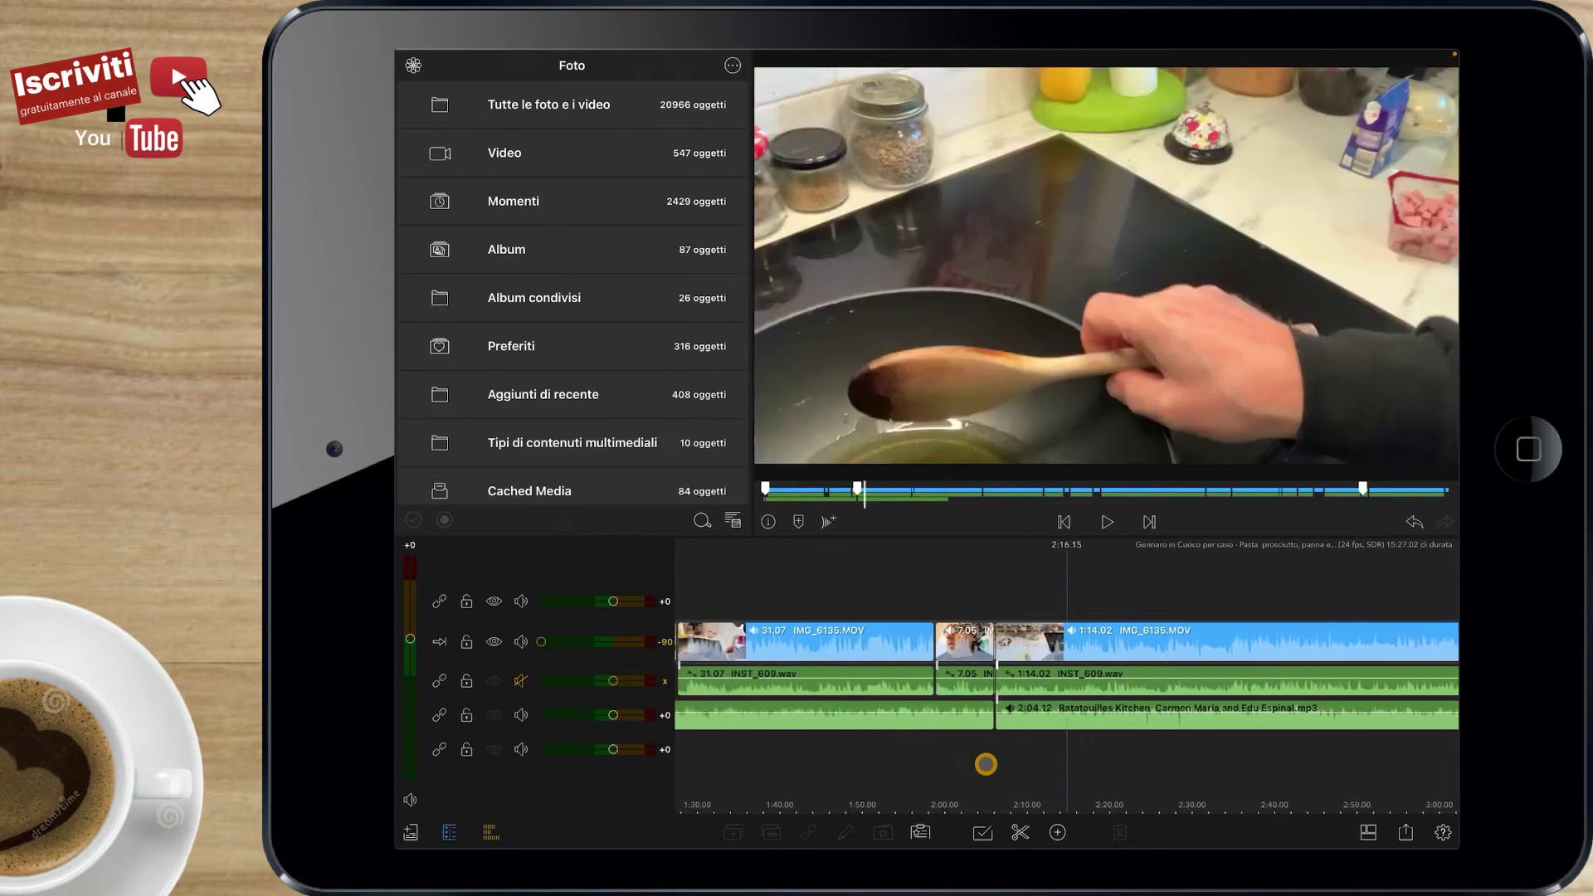
scroll(986, 764, "left", 2)
scroll(986, 765, "left", 1)
scroll(986, 765, "left", 1)
key("space")
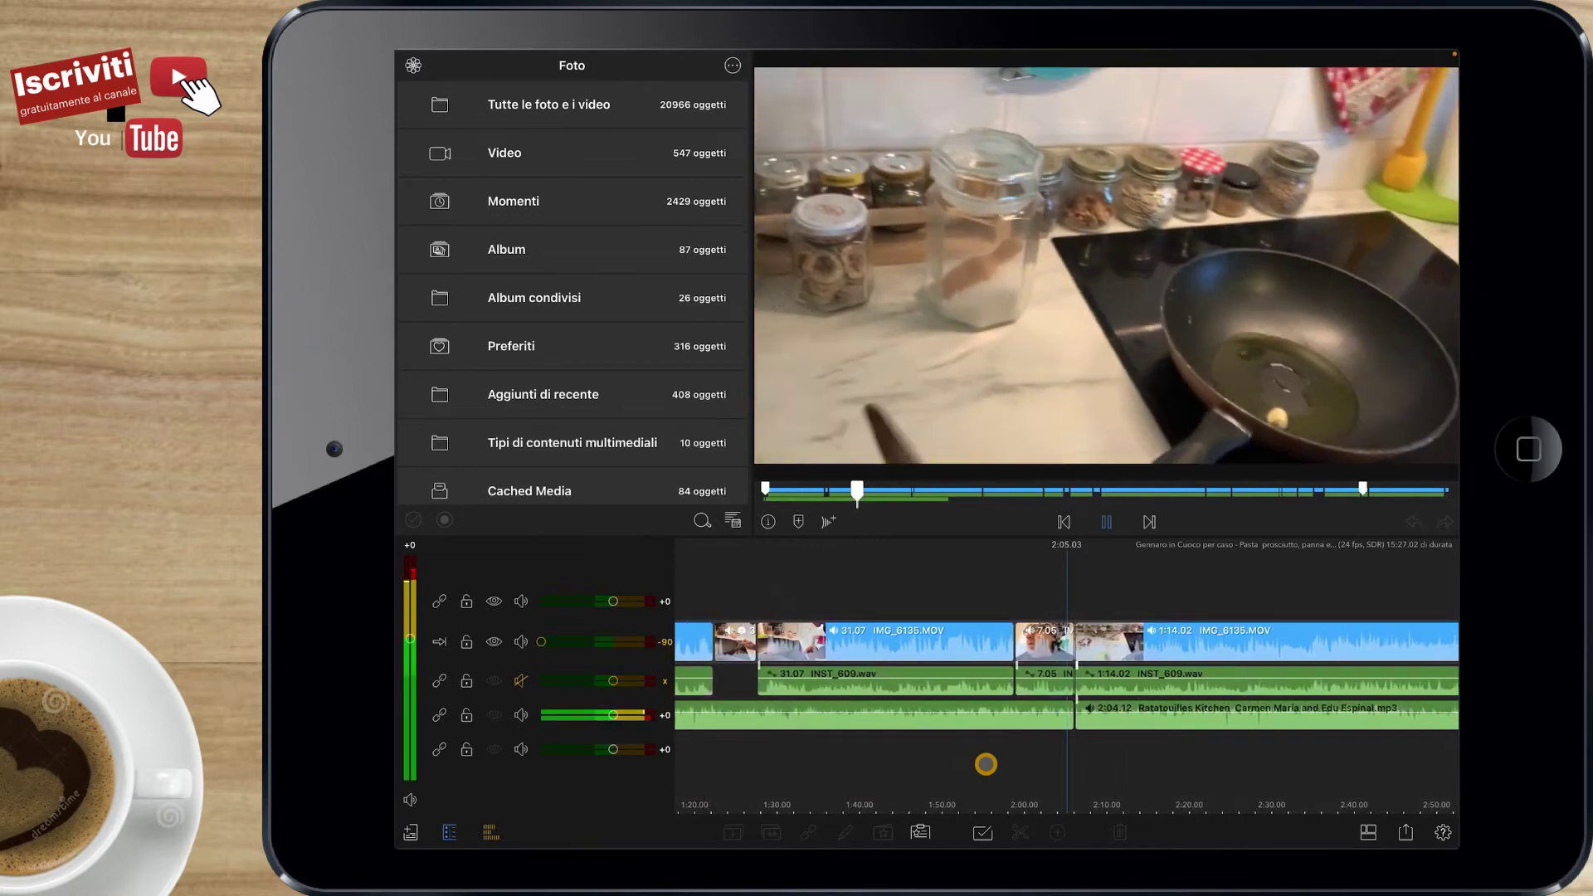
key("space")
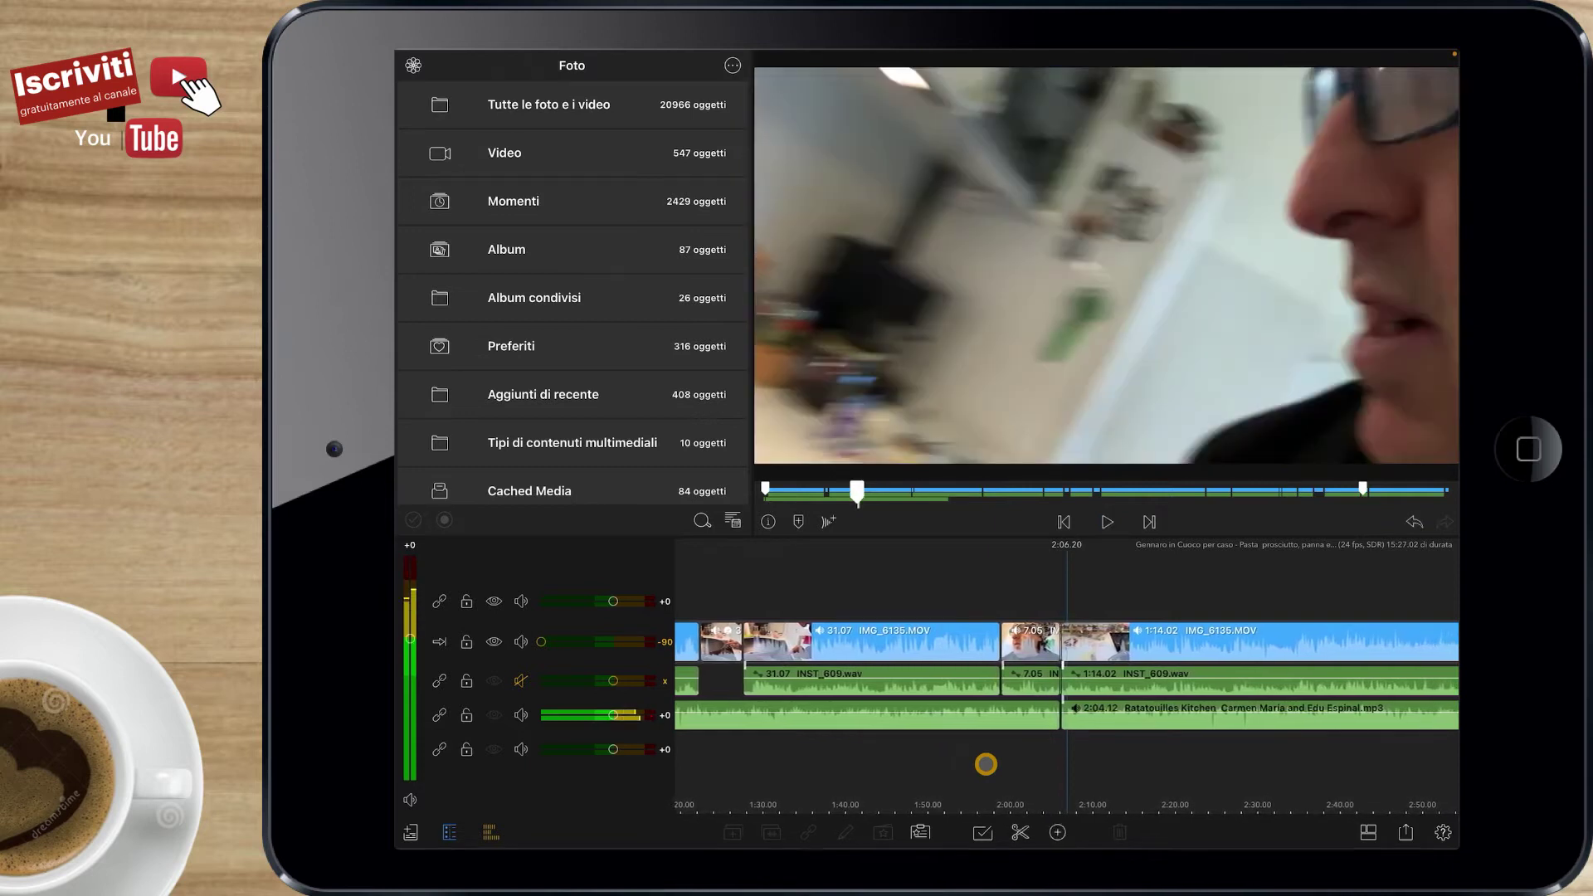
scroll(985, 764, "up", 3)
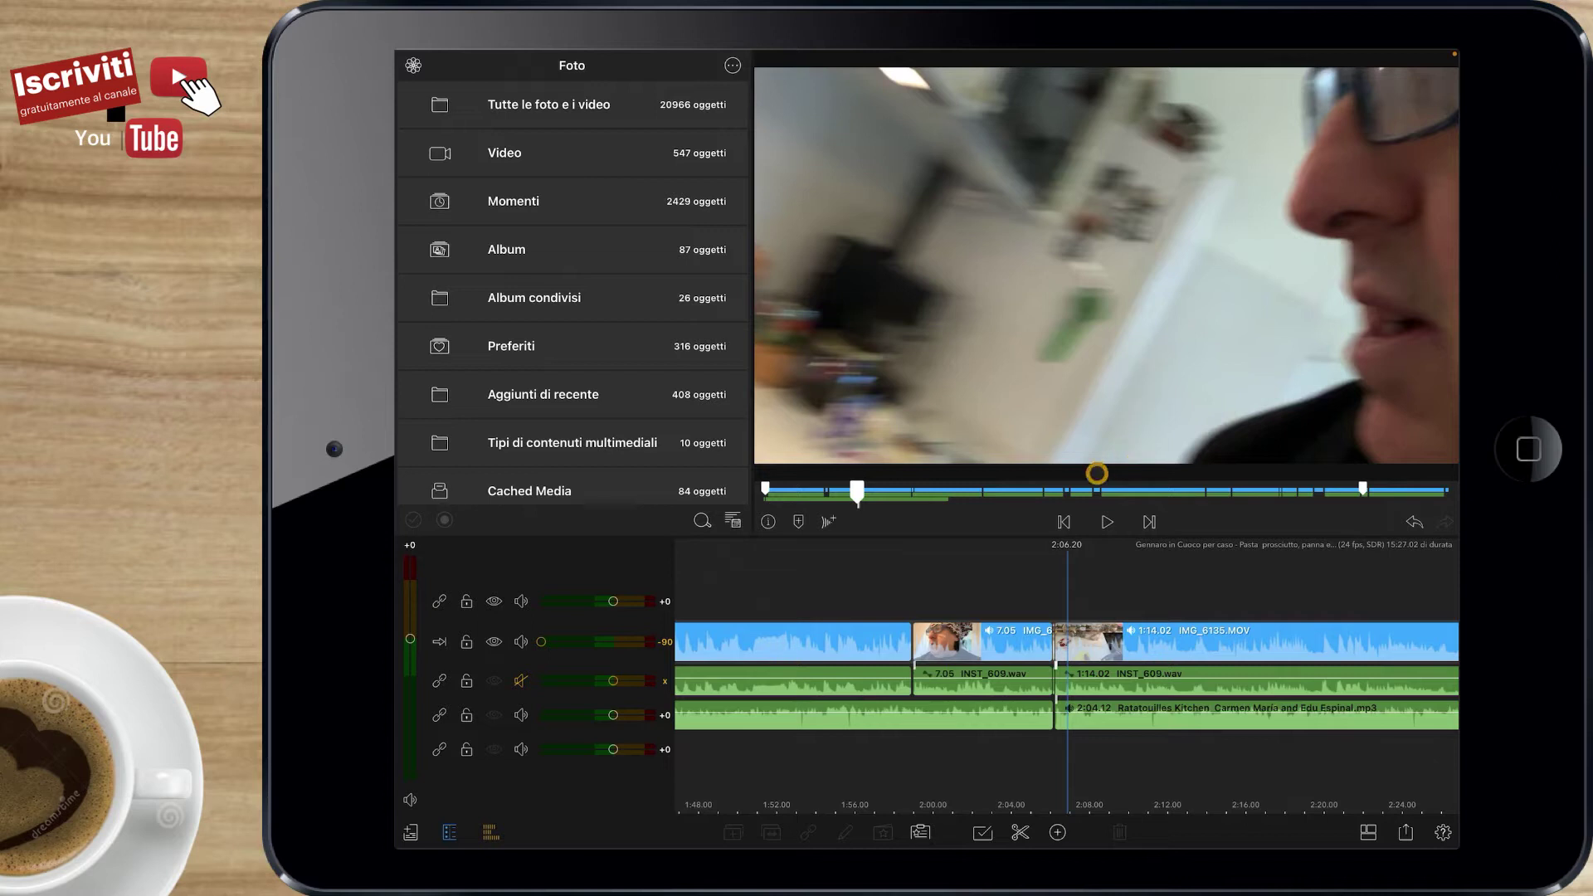
Add a 0:20 cross dissolve between the two music pieces at the 2:06.03 cut
left_click(1063, 520)
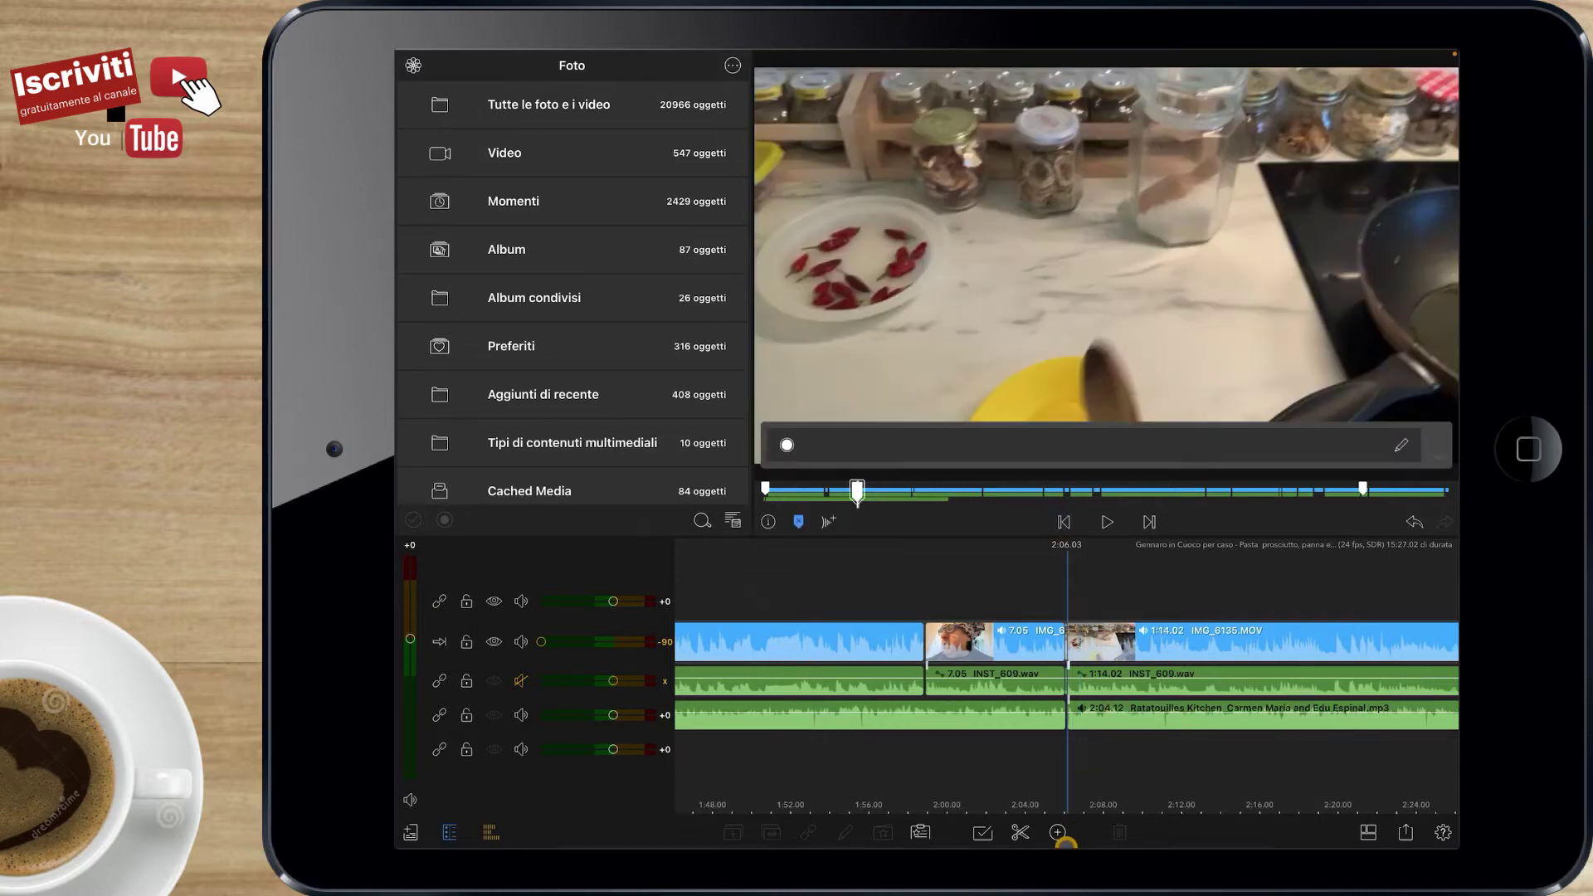
left_click(1059, 833)
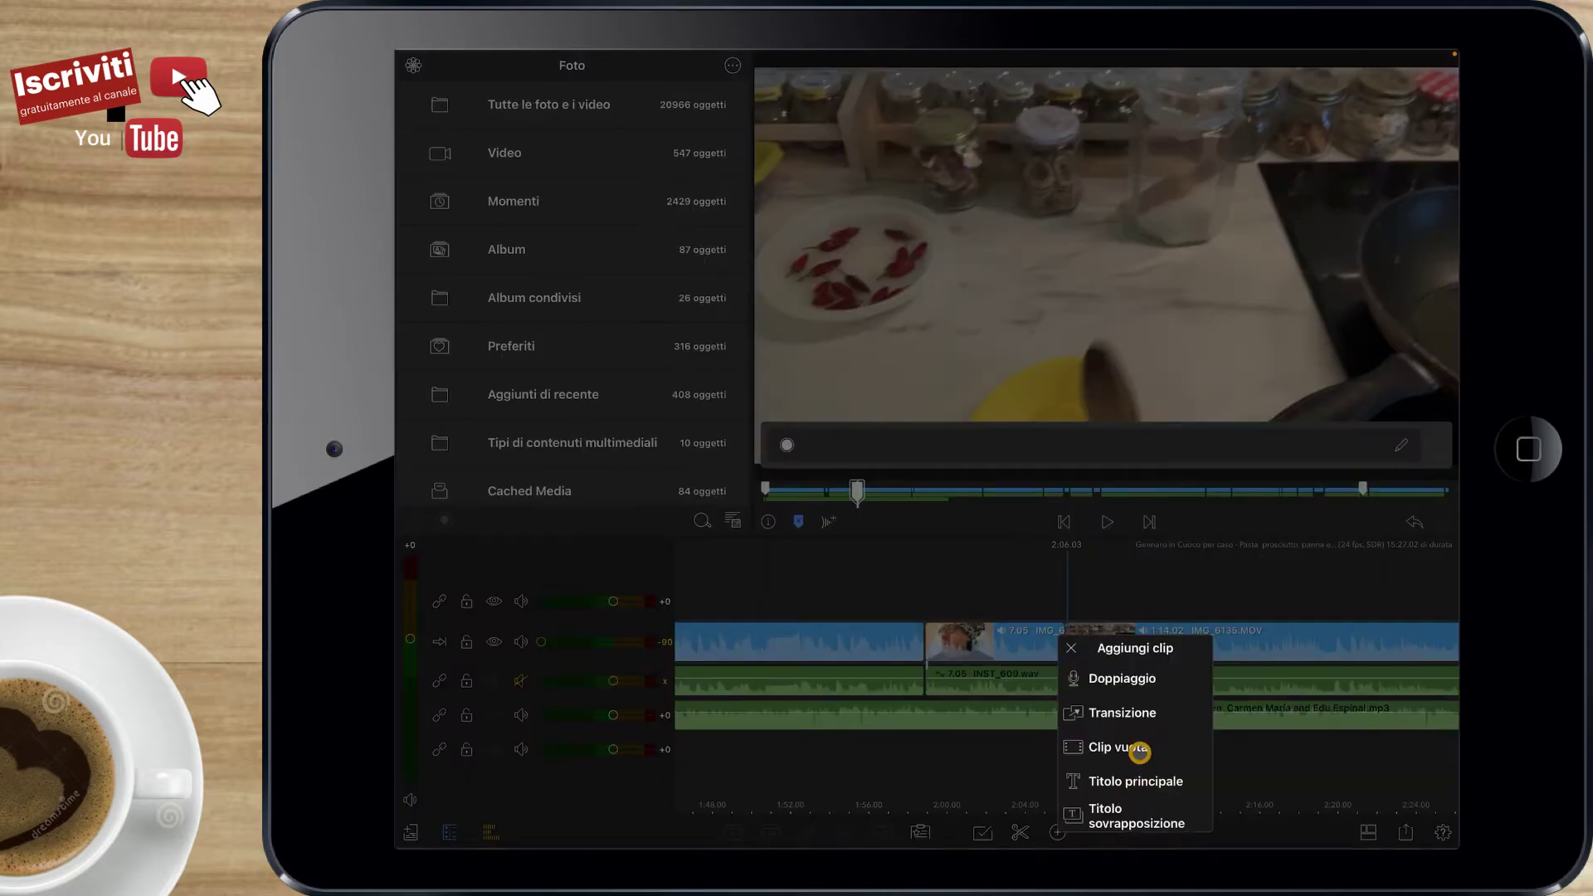
left_click(1150, 724)
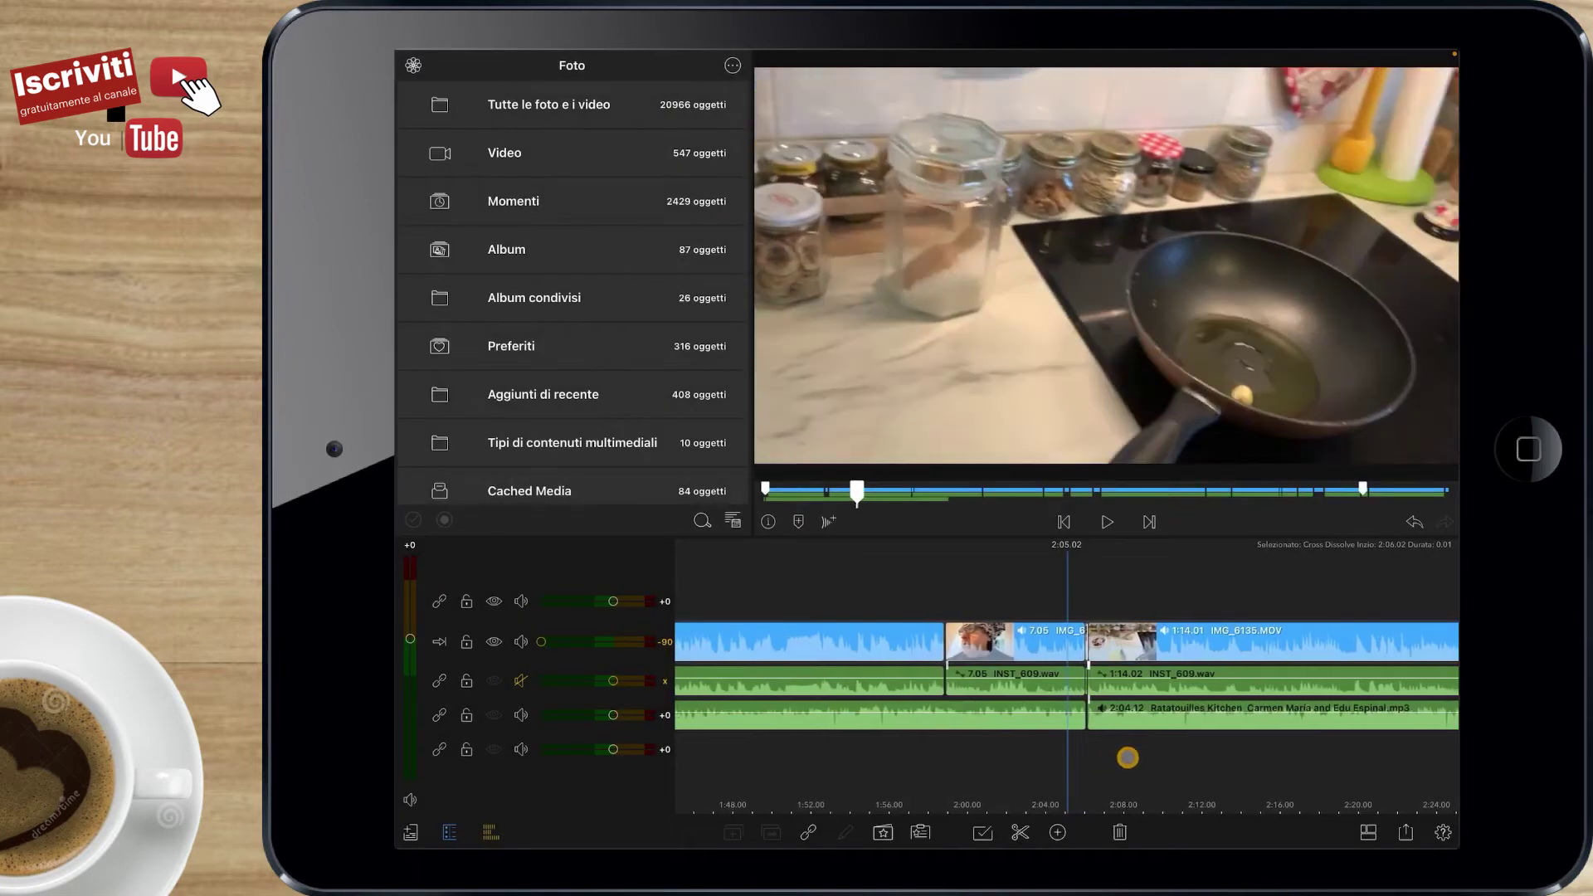
left_click(1078, 787)
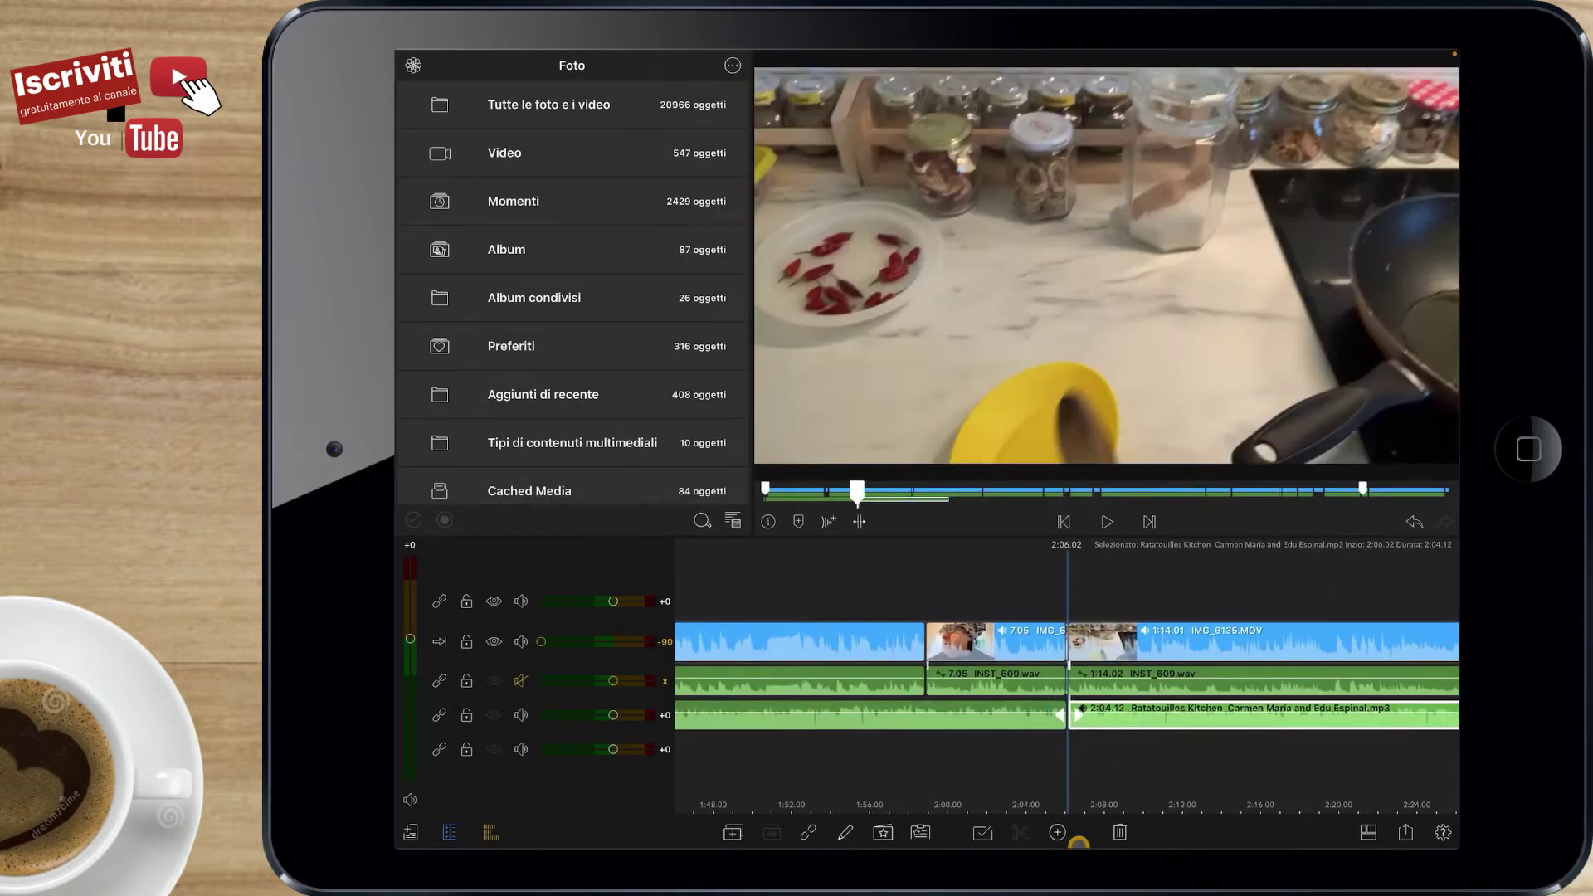
left_click(1051, 833)
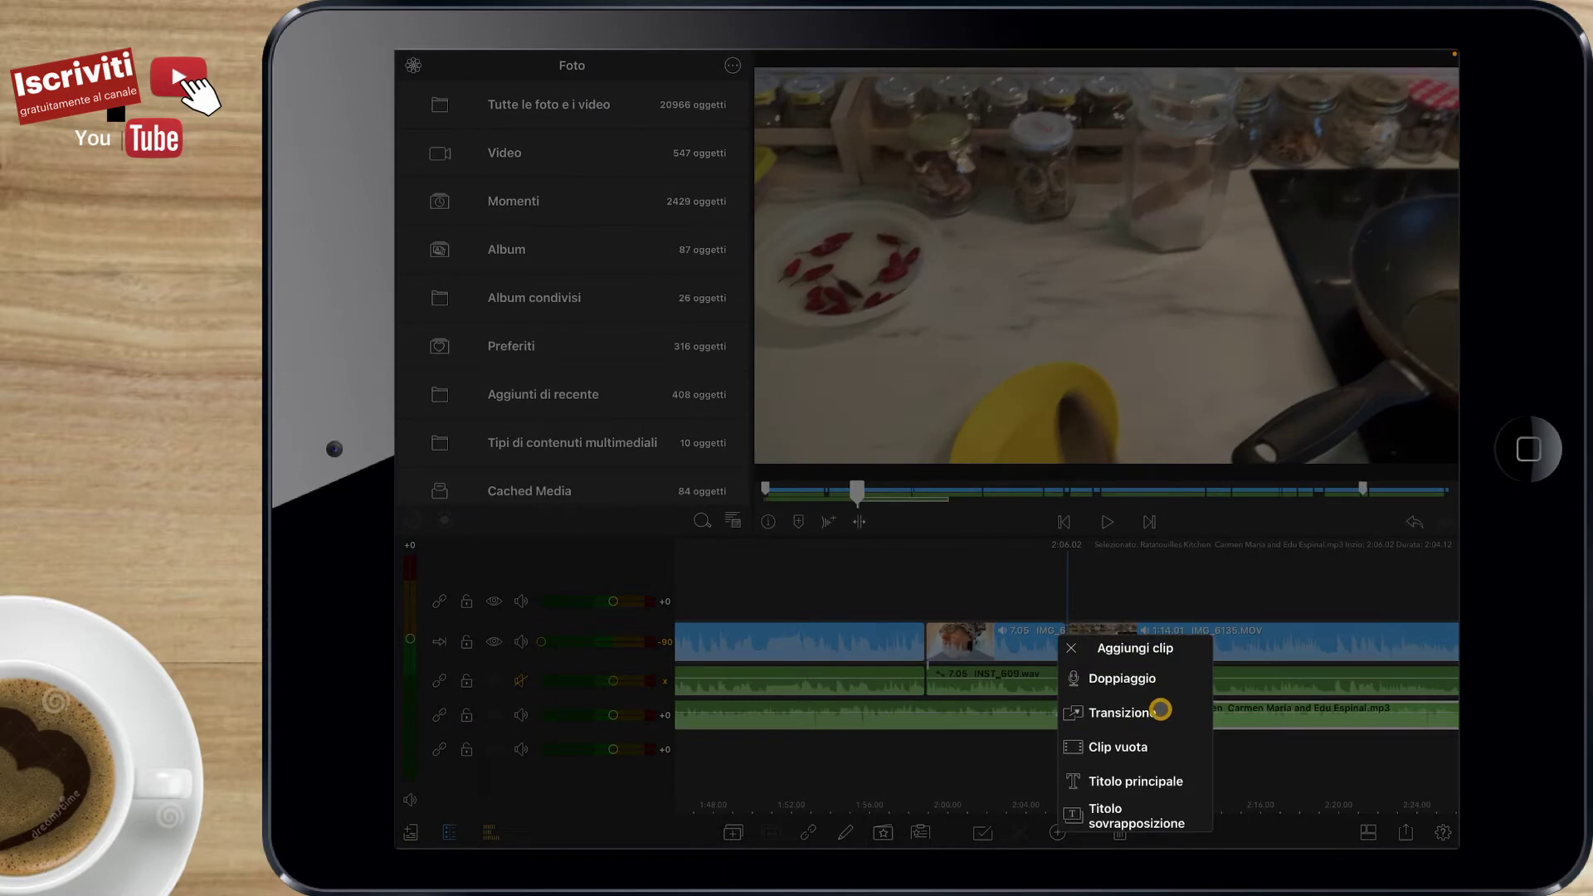
left_click(1160, 711)
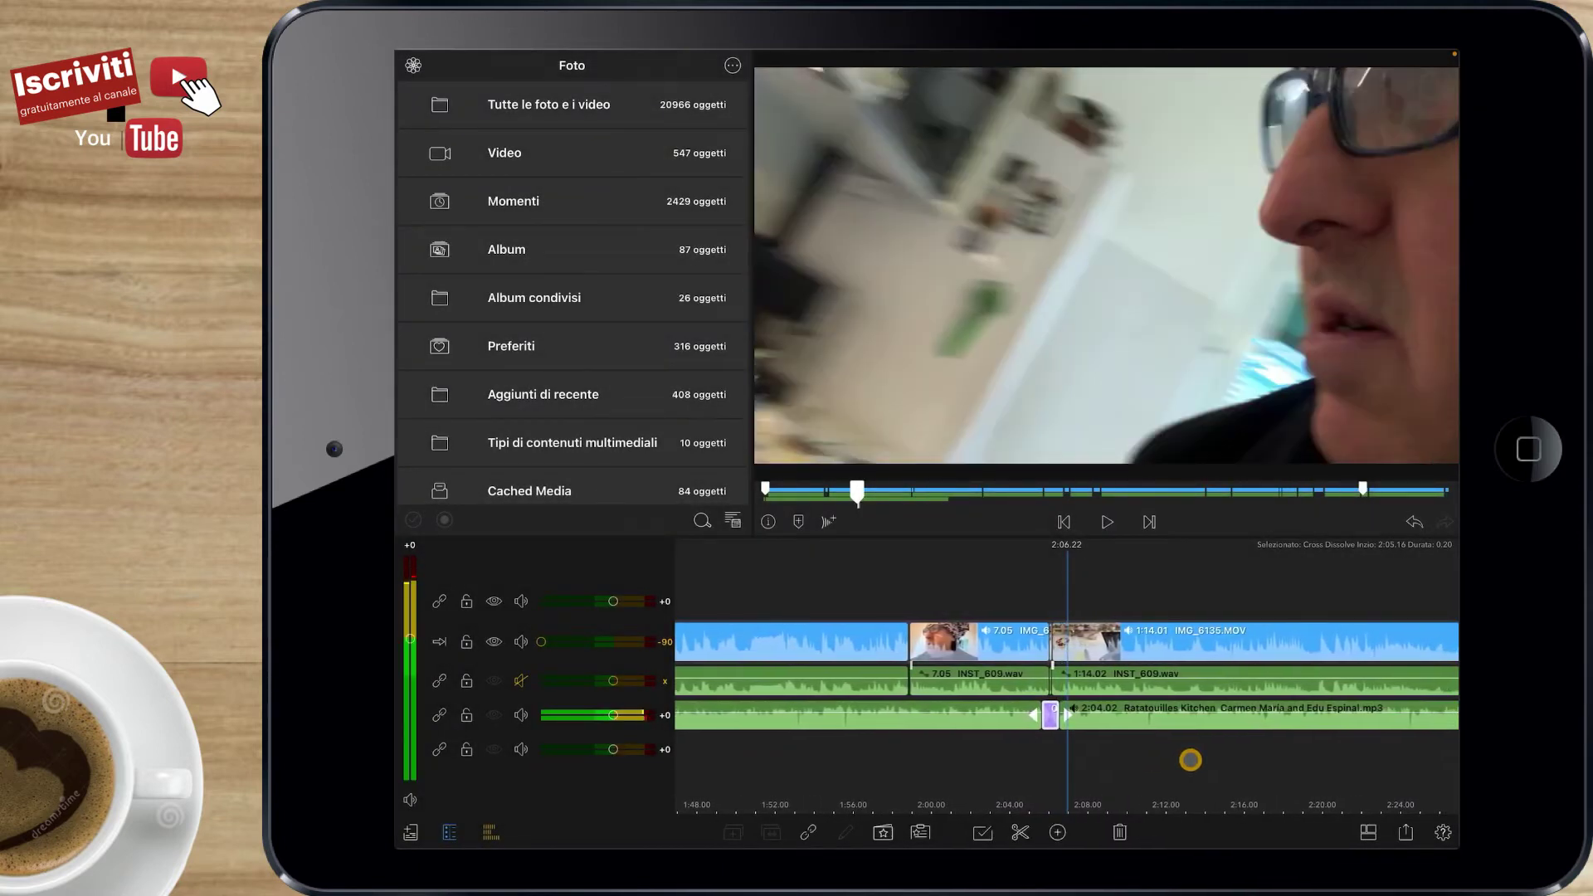
scroll(1190, 760, "down", 5)
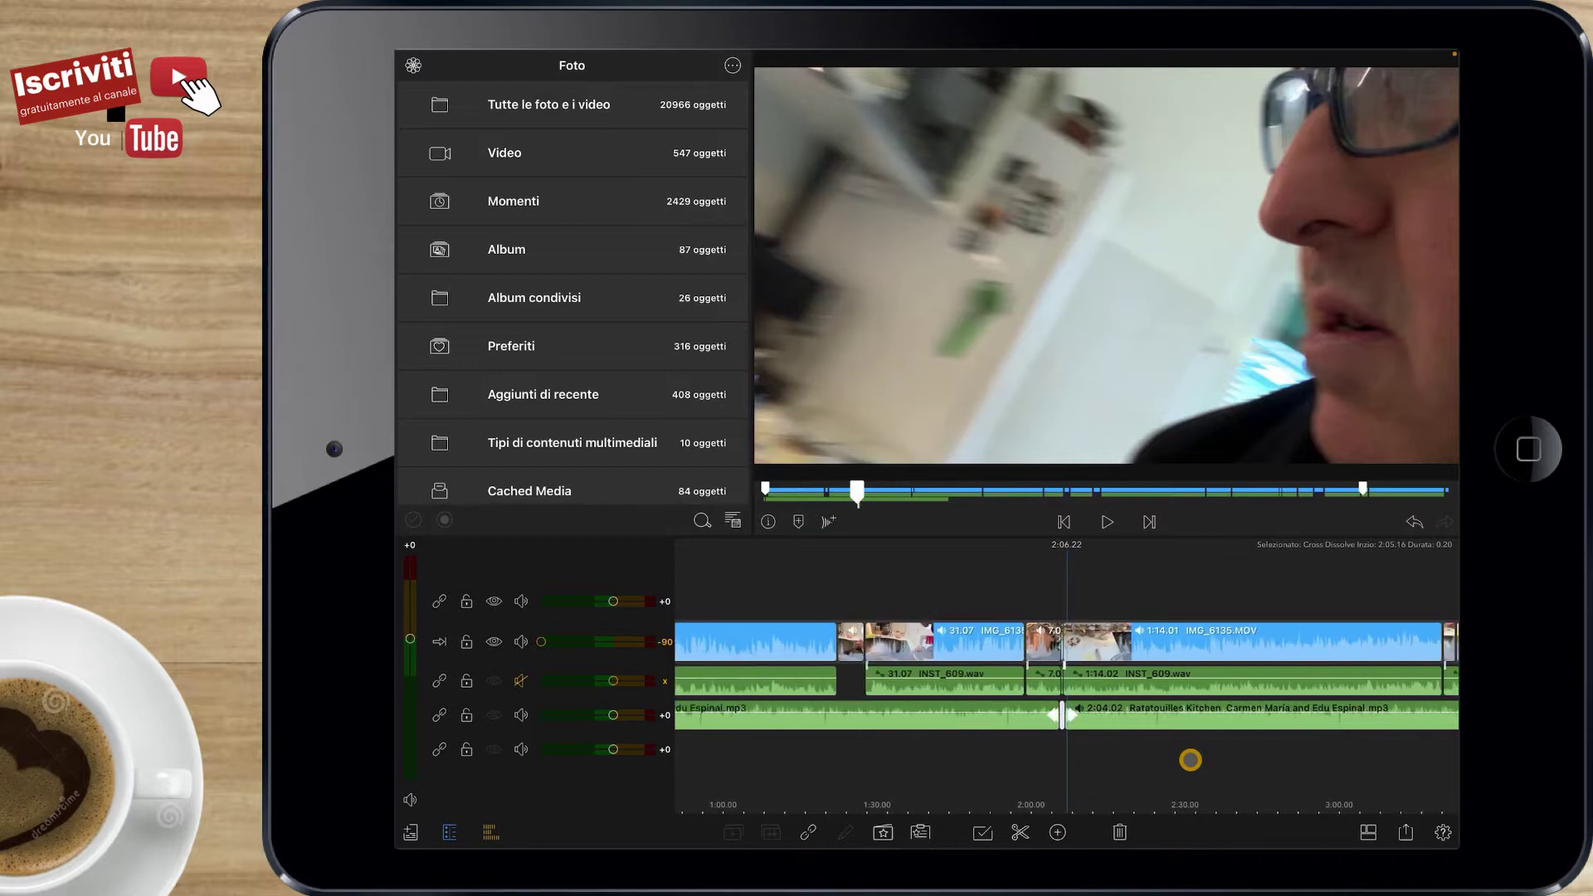
left_click(1190, 715)
scroll(1190, 761, "right", 10)
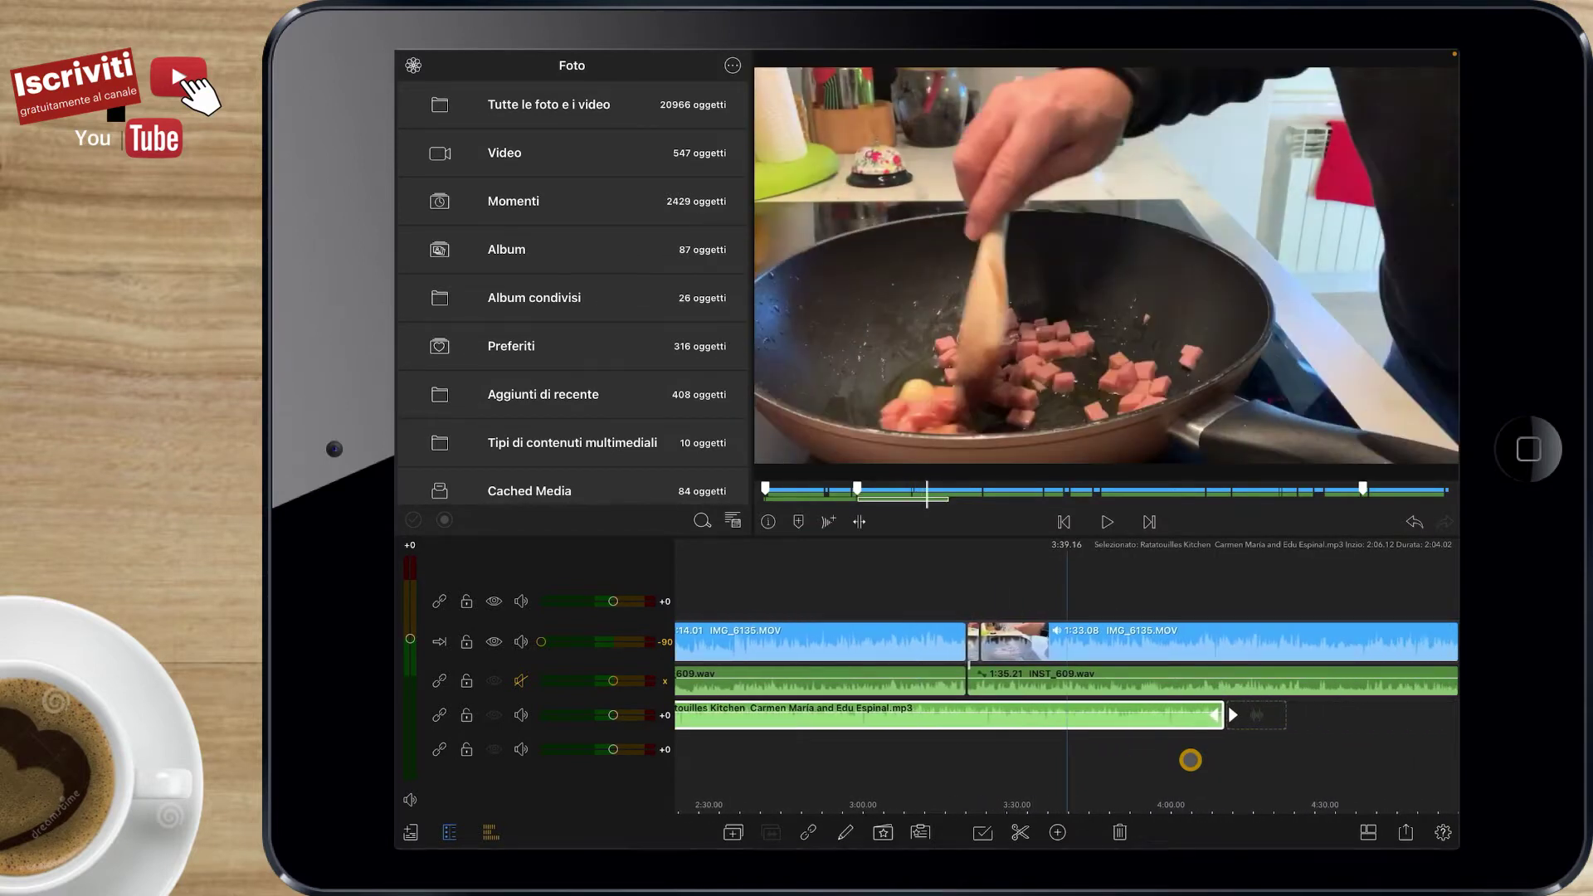
Insert a cross dissolve at the music cut at 4:10
left_click(1190, 760)
scroll(1190, 760, "right", 4)
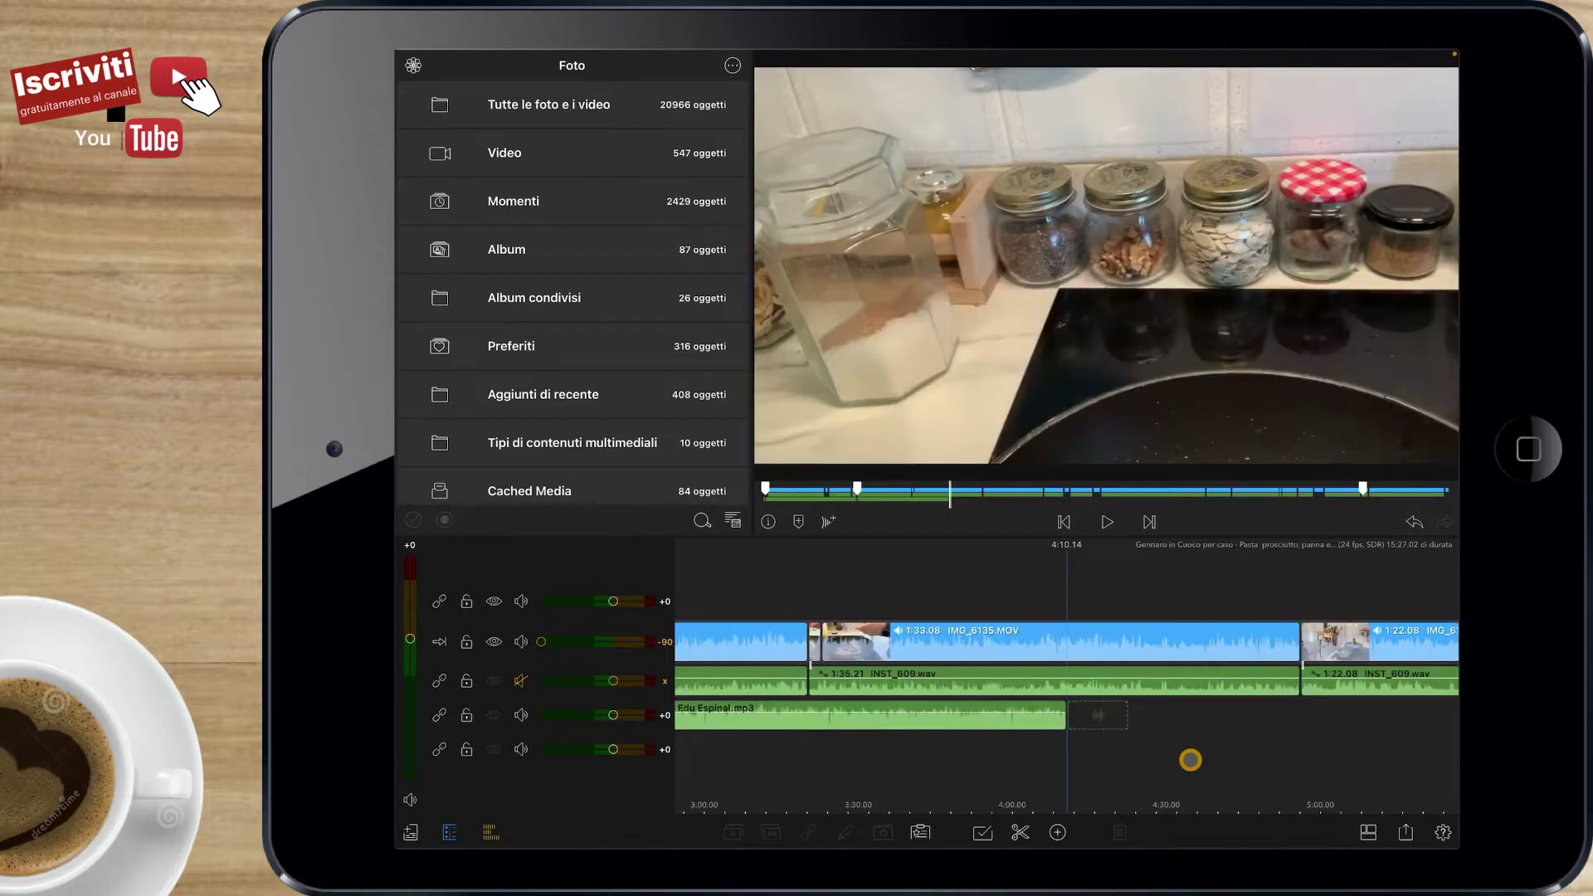
scroll(1191, 760, "right", 5)
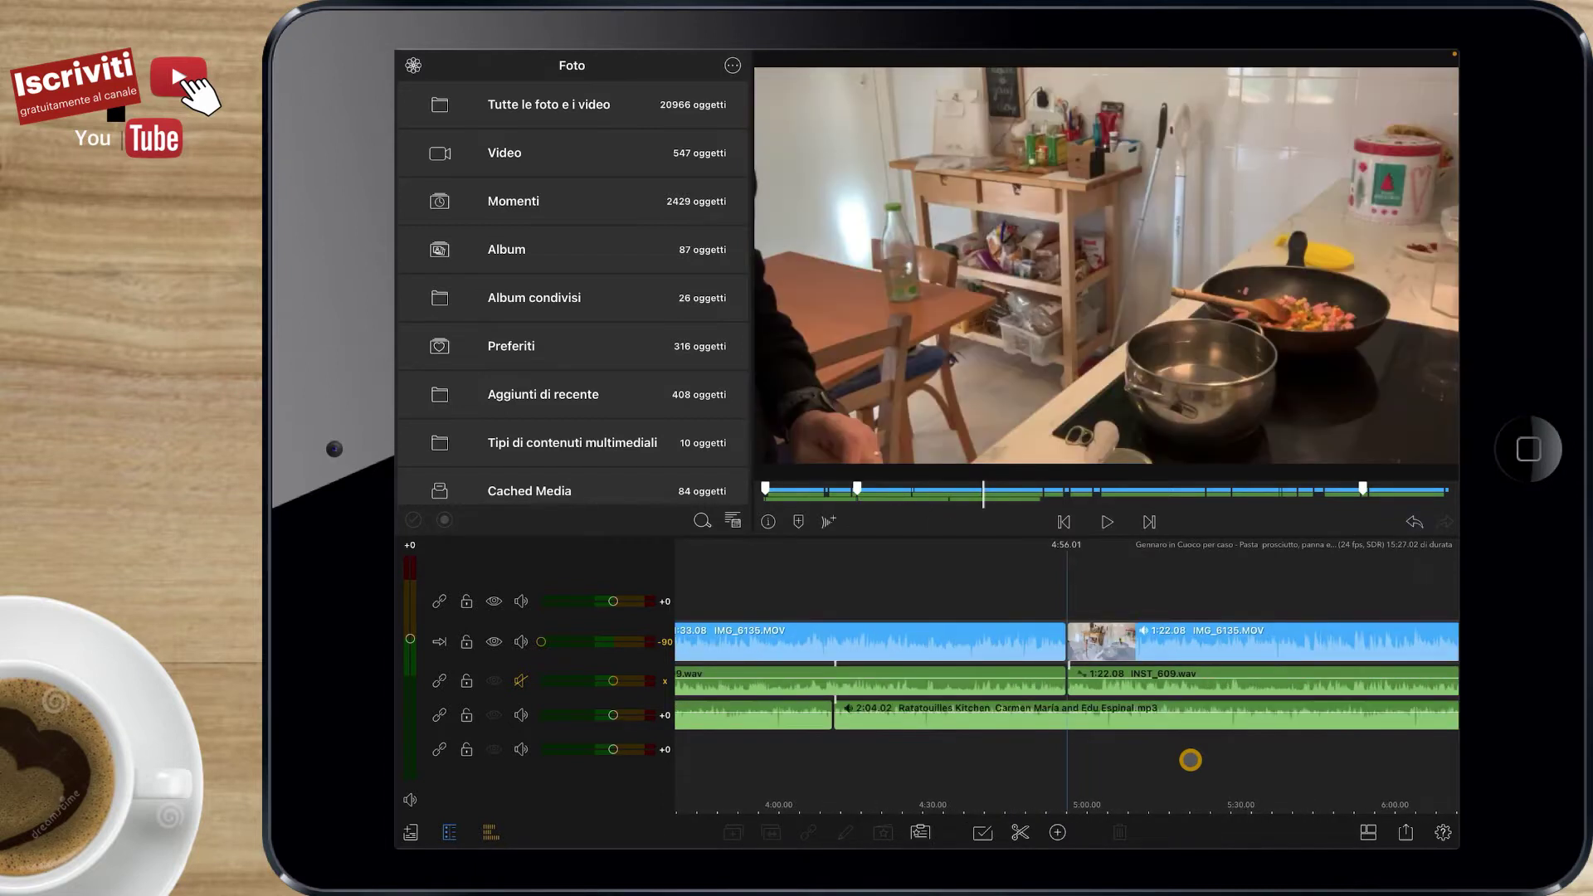
scroll(1190, 761, "left", 5)
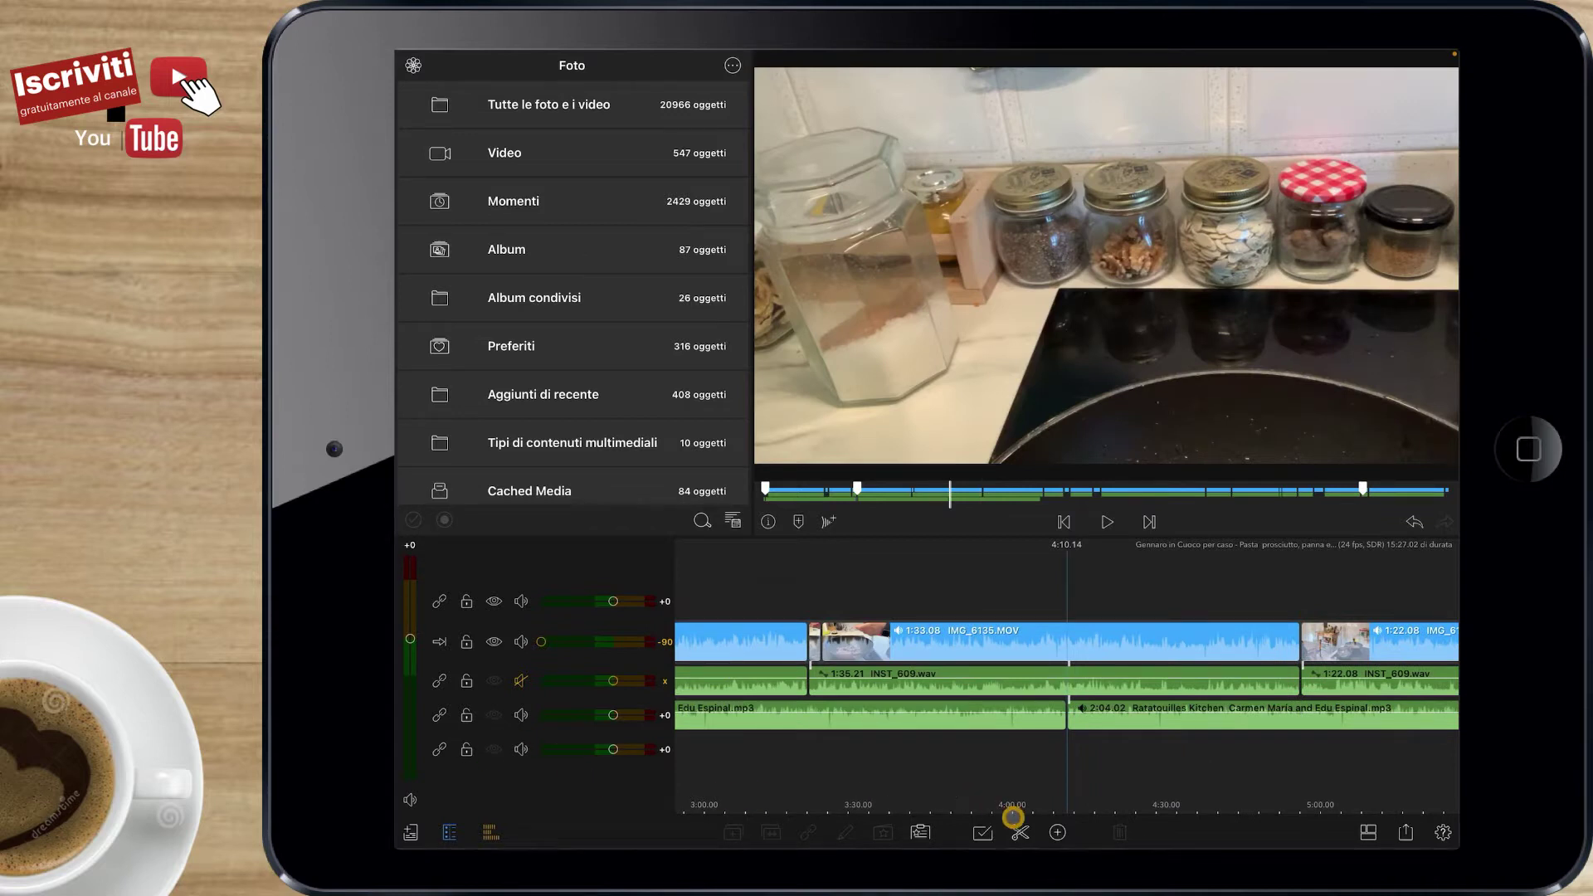
left_click(1059, 829)
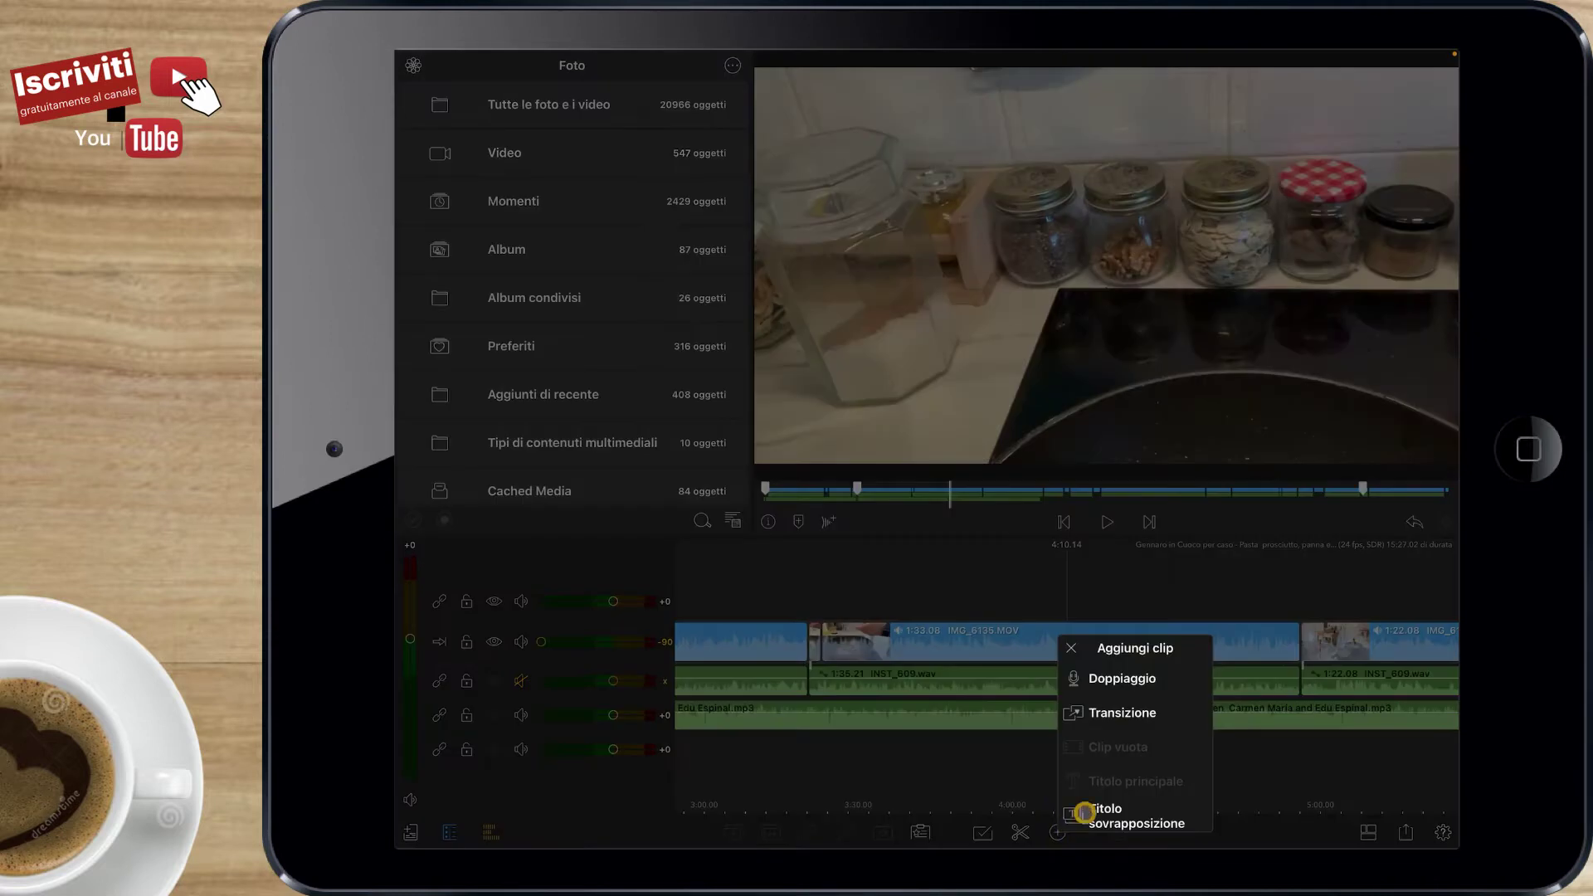
left_click(1078, 719)
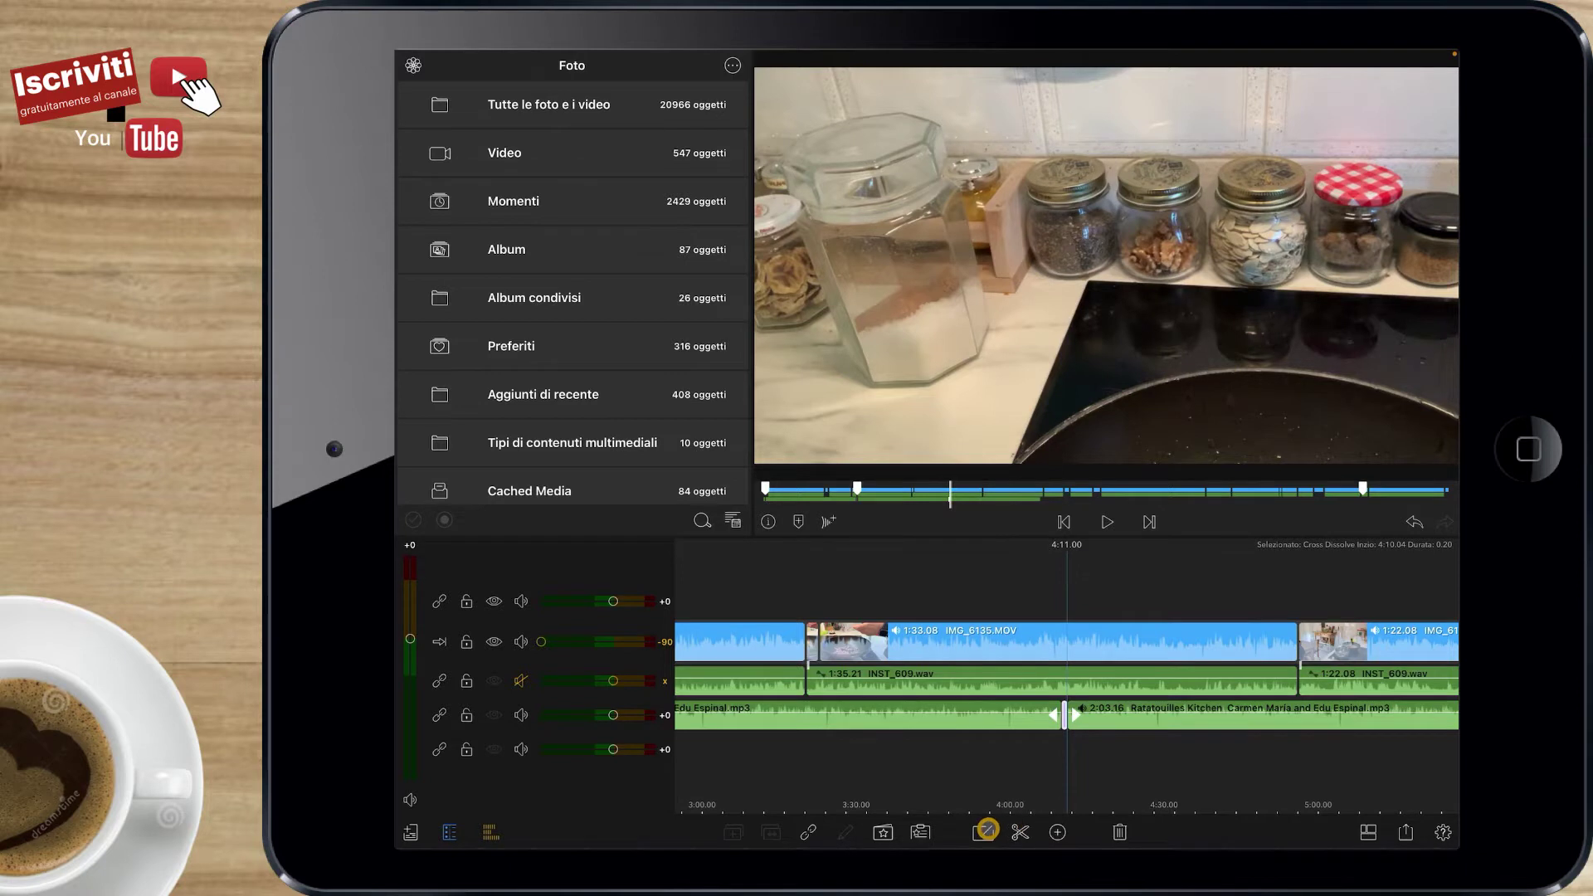
Multi-select the new transition together with both adjoining music pieces
left_click(983, 833)
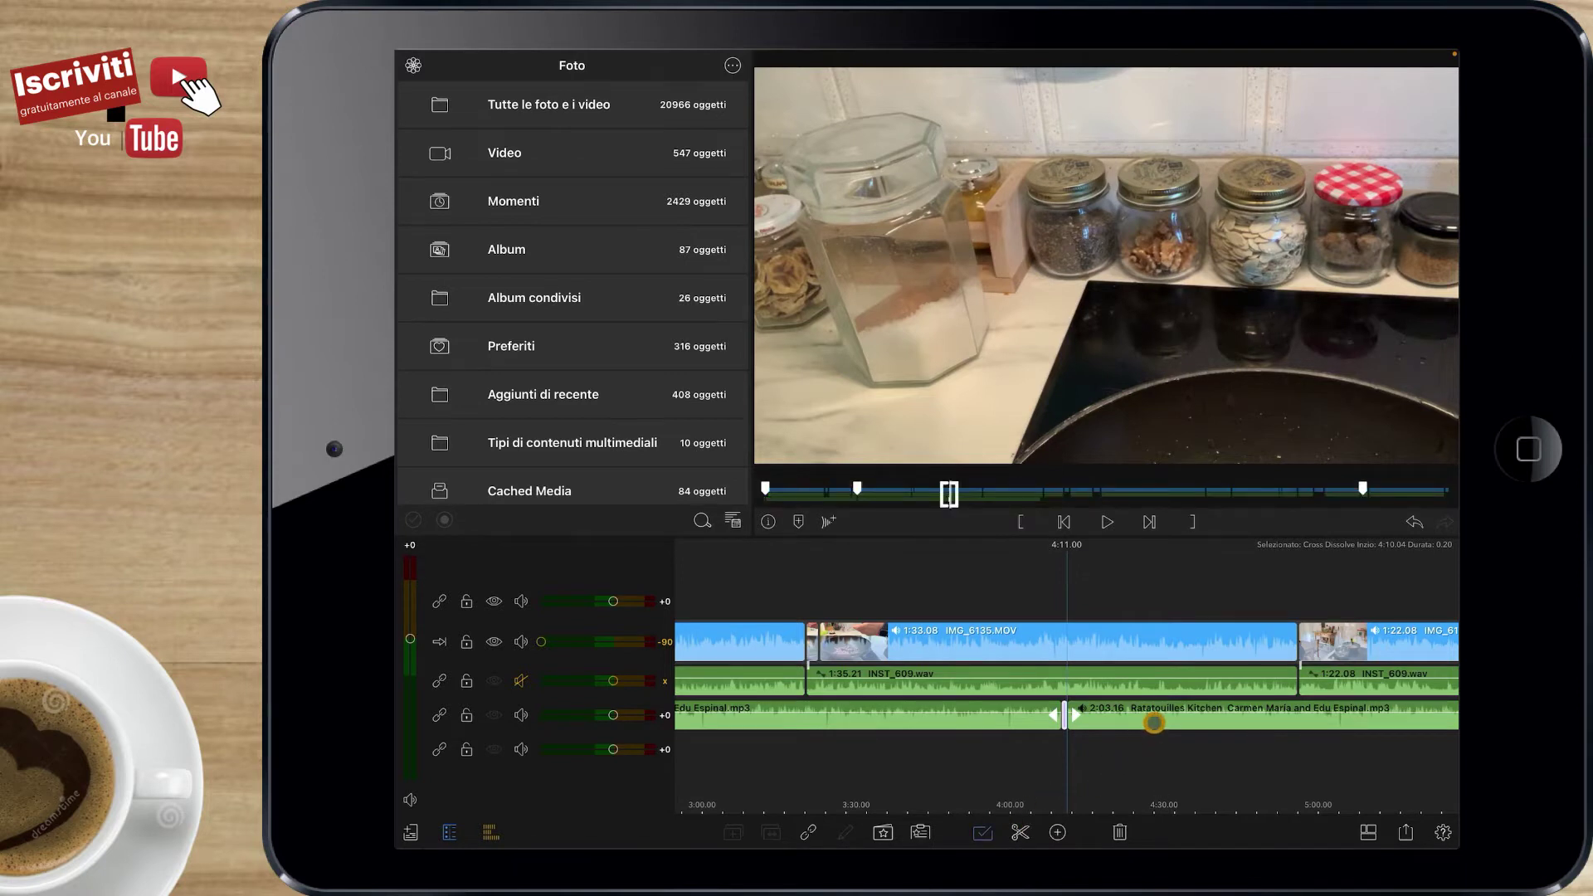
left_click(1155, 723)
scroll(1155, 723, "up", 5)
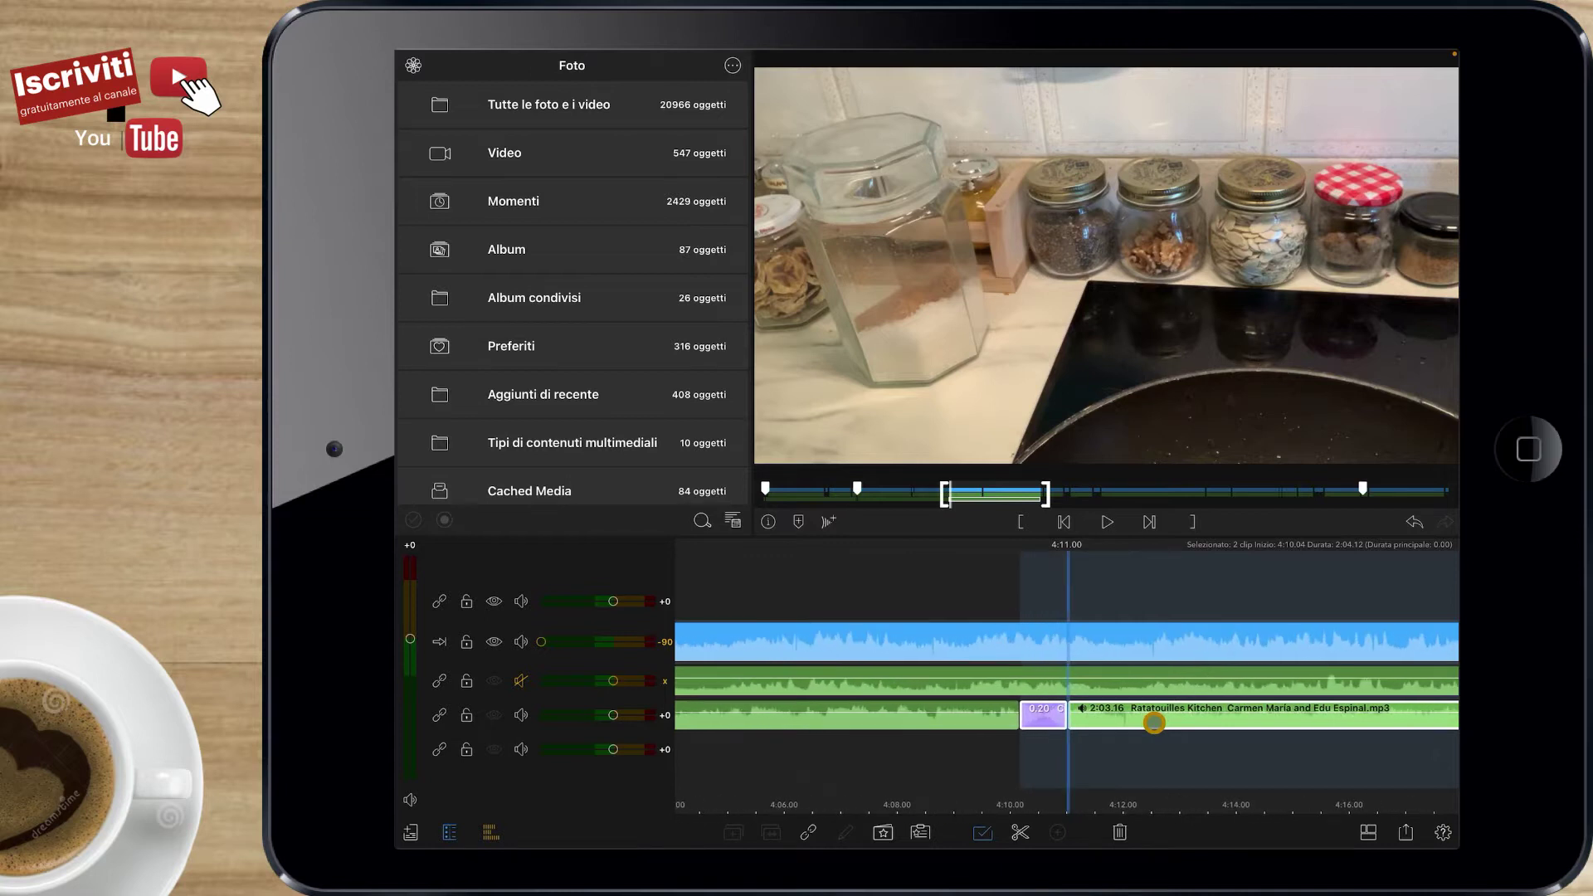
left_click(1046, 714)
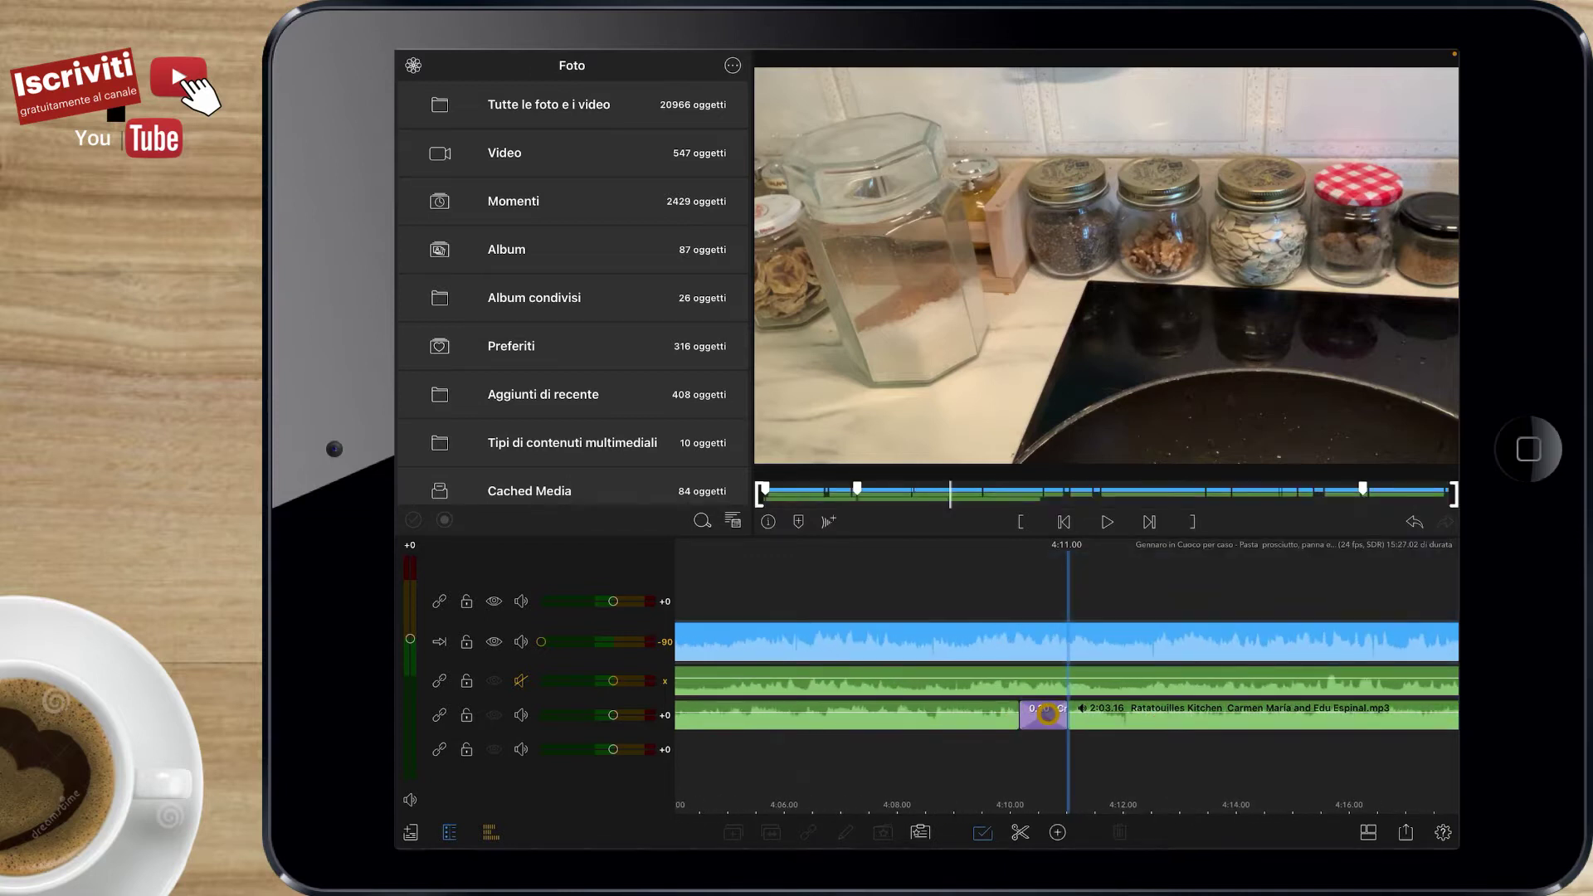
left_click(1047, 714)
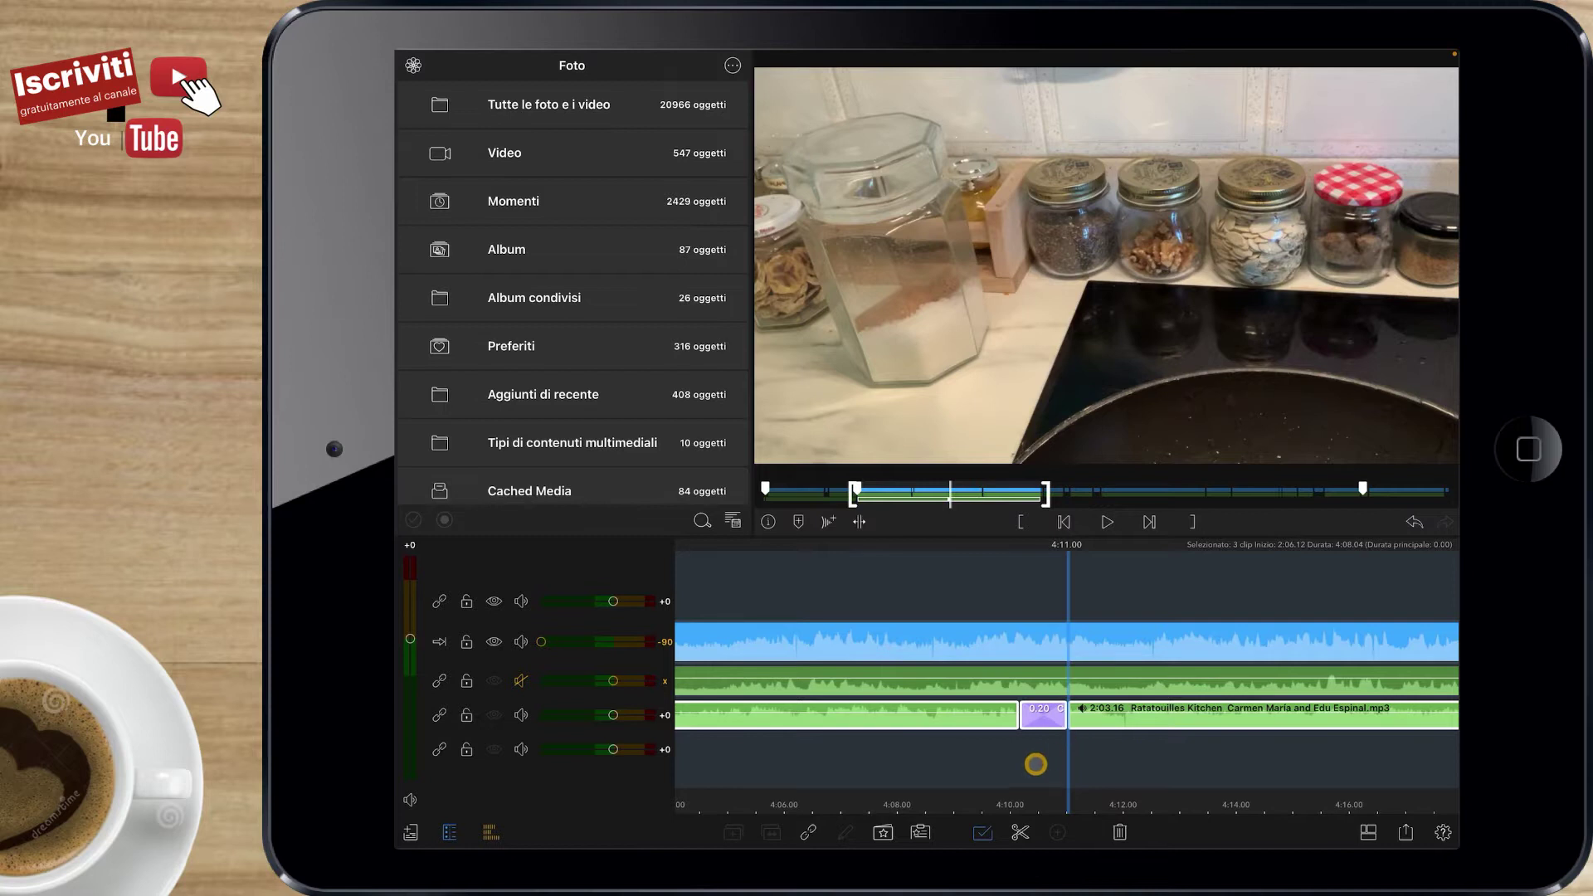
left_click_drag(1036, 764, 1112, 764)
scroll(1008, 766, "down", 5)
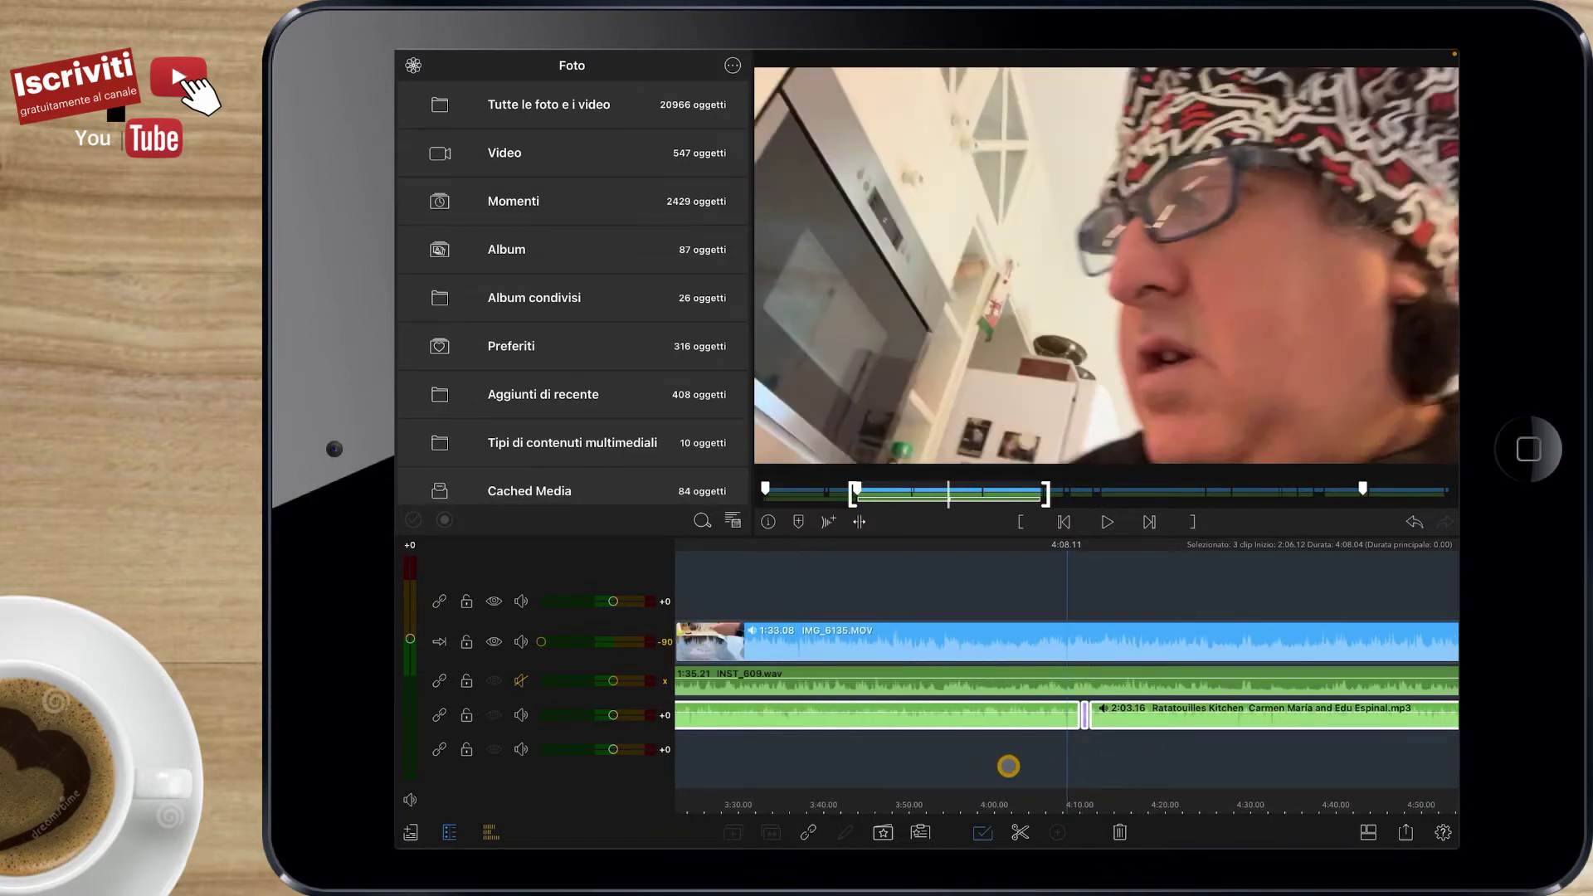
left_click(1008, 766)
scroll(1009, 766, "right", 15)
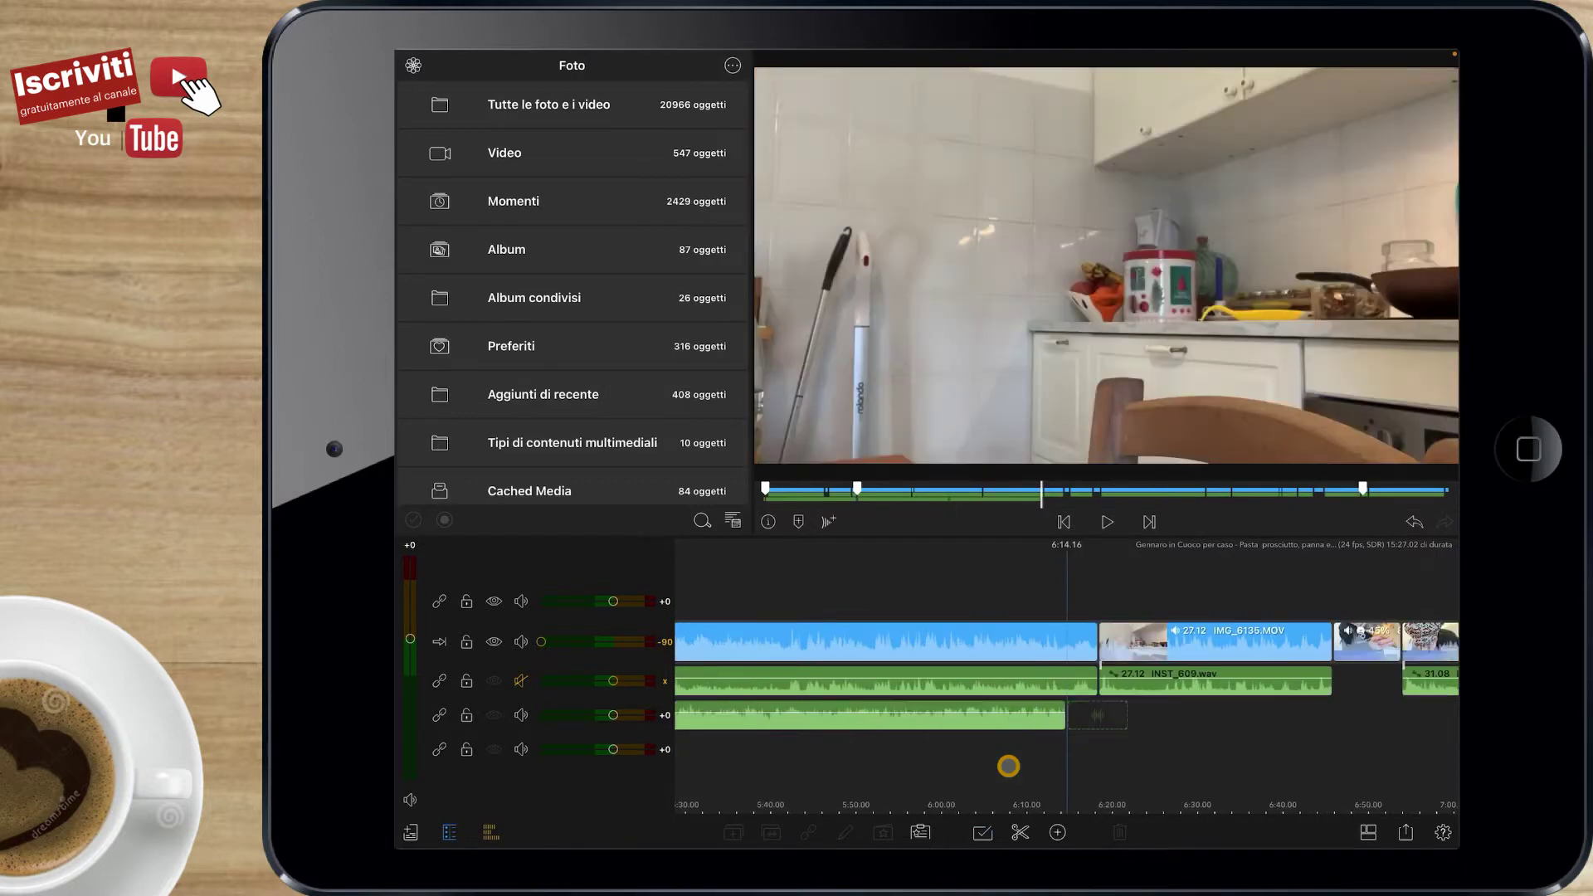
scroll(1008, 766, "right", 5)
scroll(1008, 766, "right", 5)
scroll(1008, 766, "right", 5)
scroll(1008, 766, "right", 5)
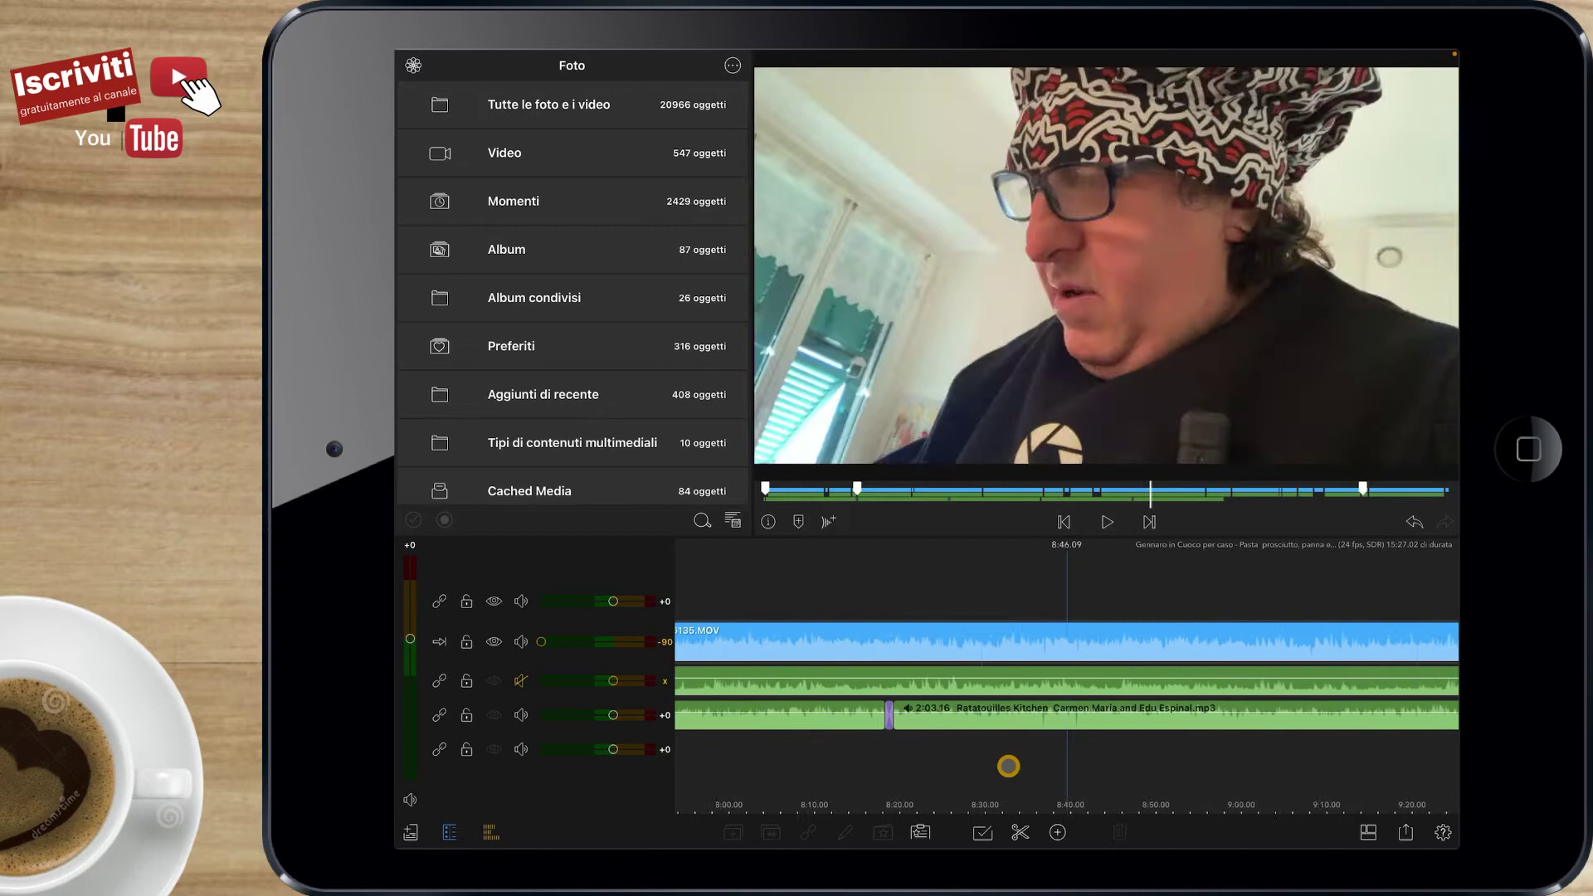
scroll(1008, 766, "left", 4)
scroll(1008, 766, "left", 4)
scroll(1009, 766, "left", 4)
scroll(1009, 766, "left", 4)
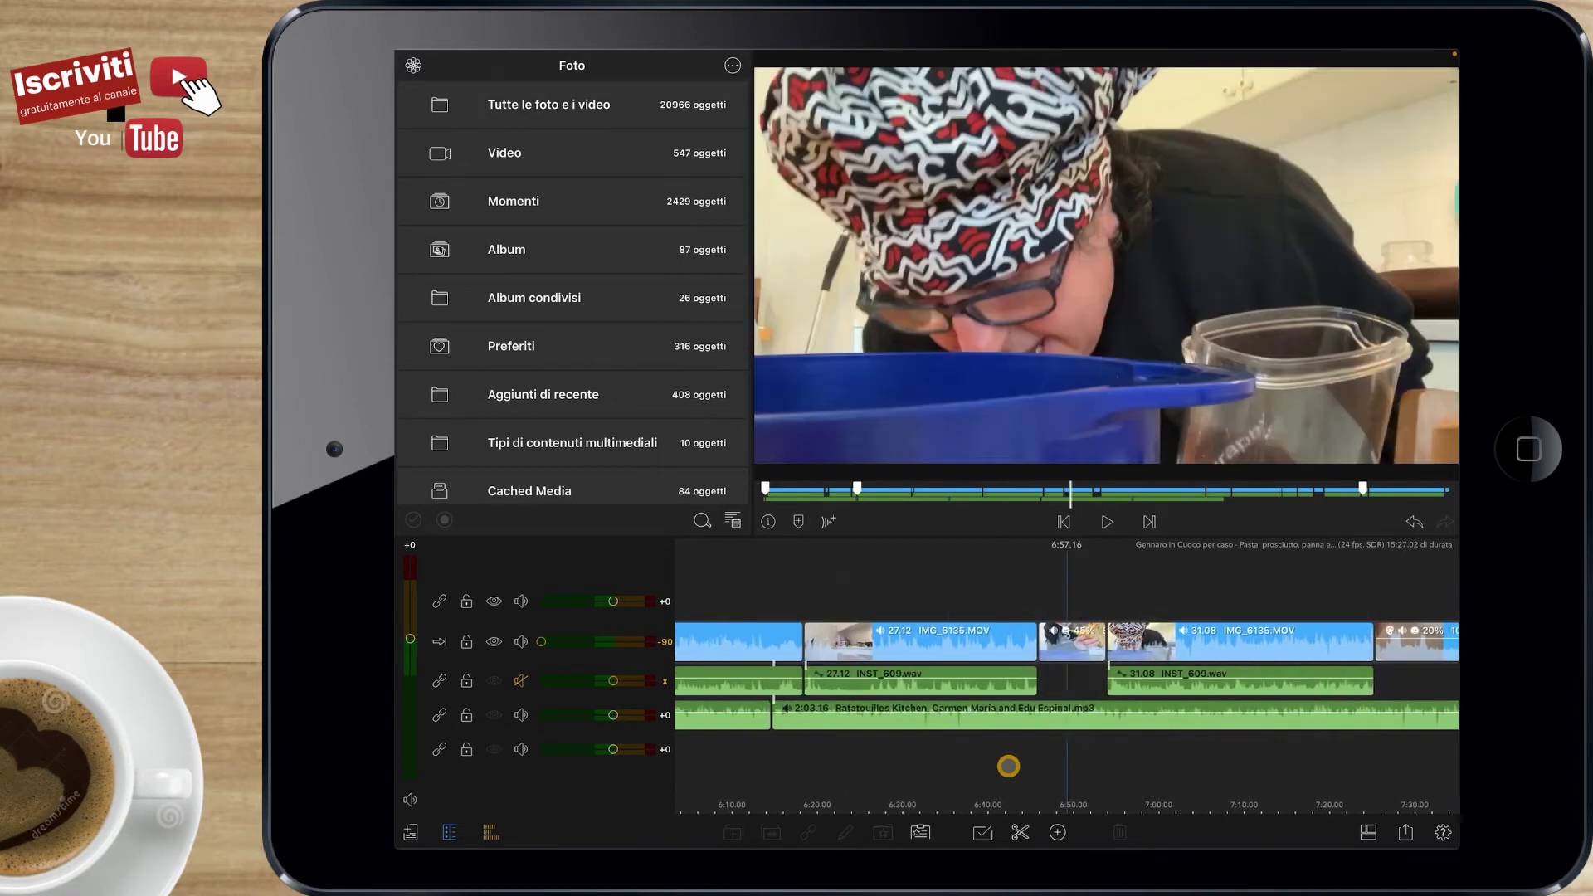
scroll(1009, 766, "left", 4)
scroll(1008, 766, "left", 4)
scroll(1008, 766, "left", 4)
scroll(1009, 766, "left", 4)
scroll(1008, 766, "right", 5)
scroll(1008, 766, "right", 5)
scroll(1008, 766, "right", 5)
scroll(1008, 766, "right", 5)
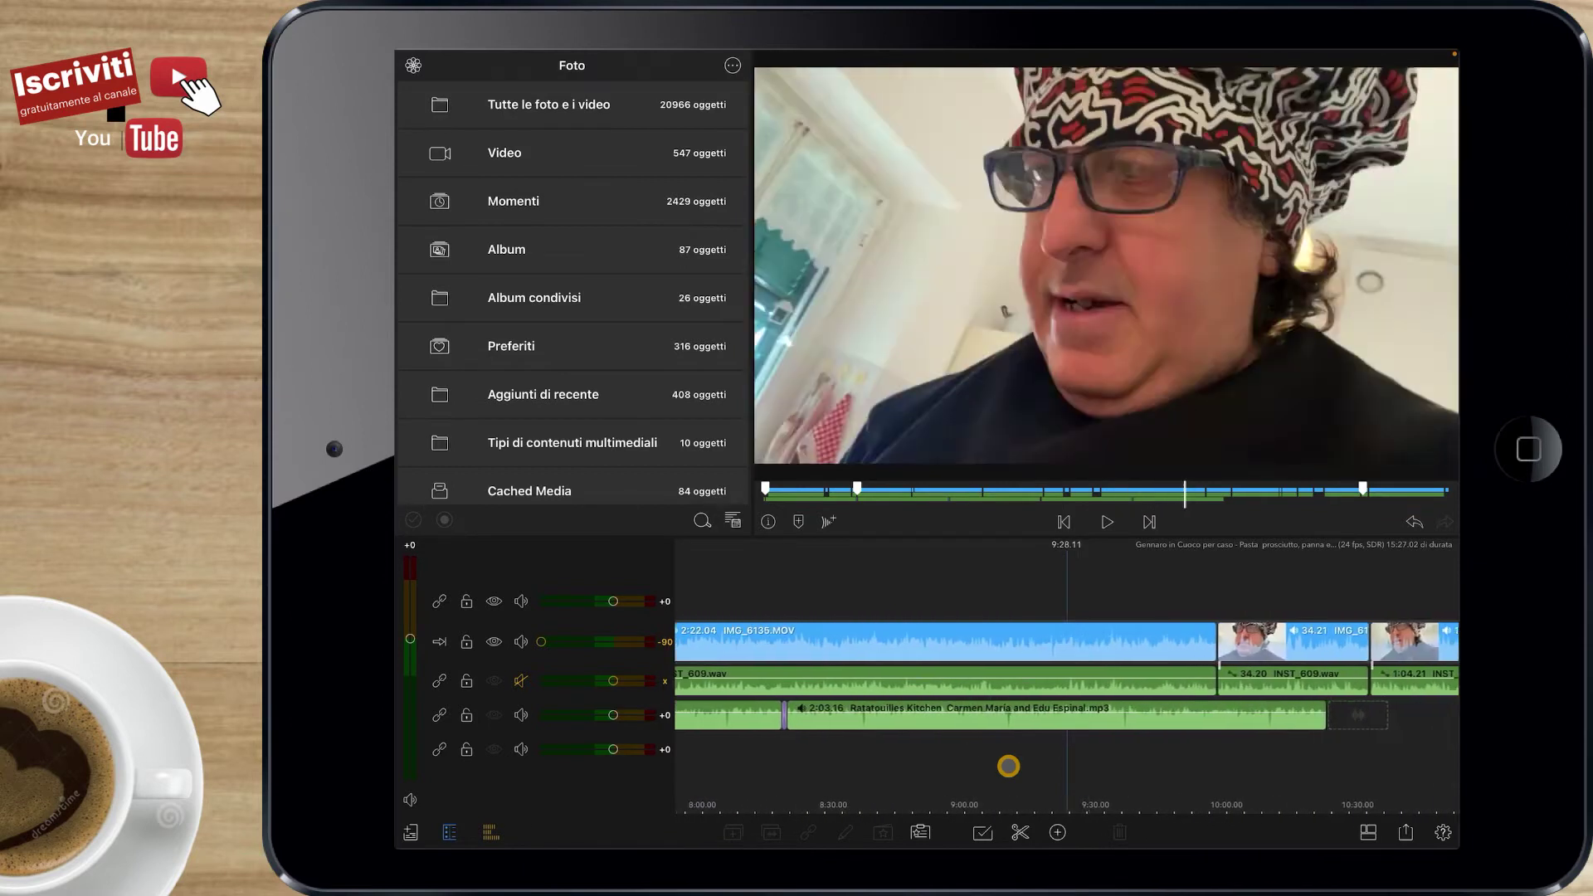
scroll(1008, 766, "left", 6)
scroll(1008, 766, "left", 6)
scroll(1008, 766, "left", 6)
scroll(1009, 766, "left", 6)
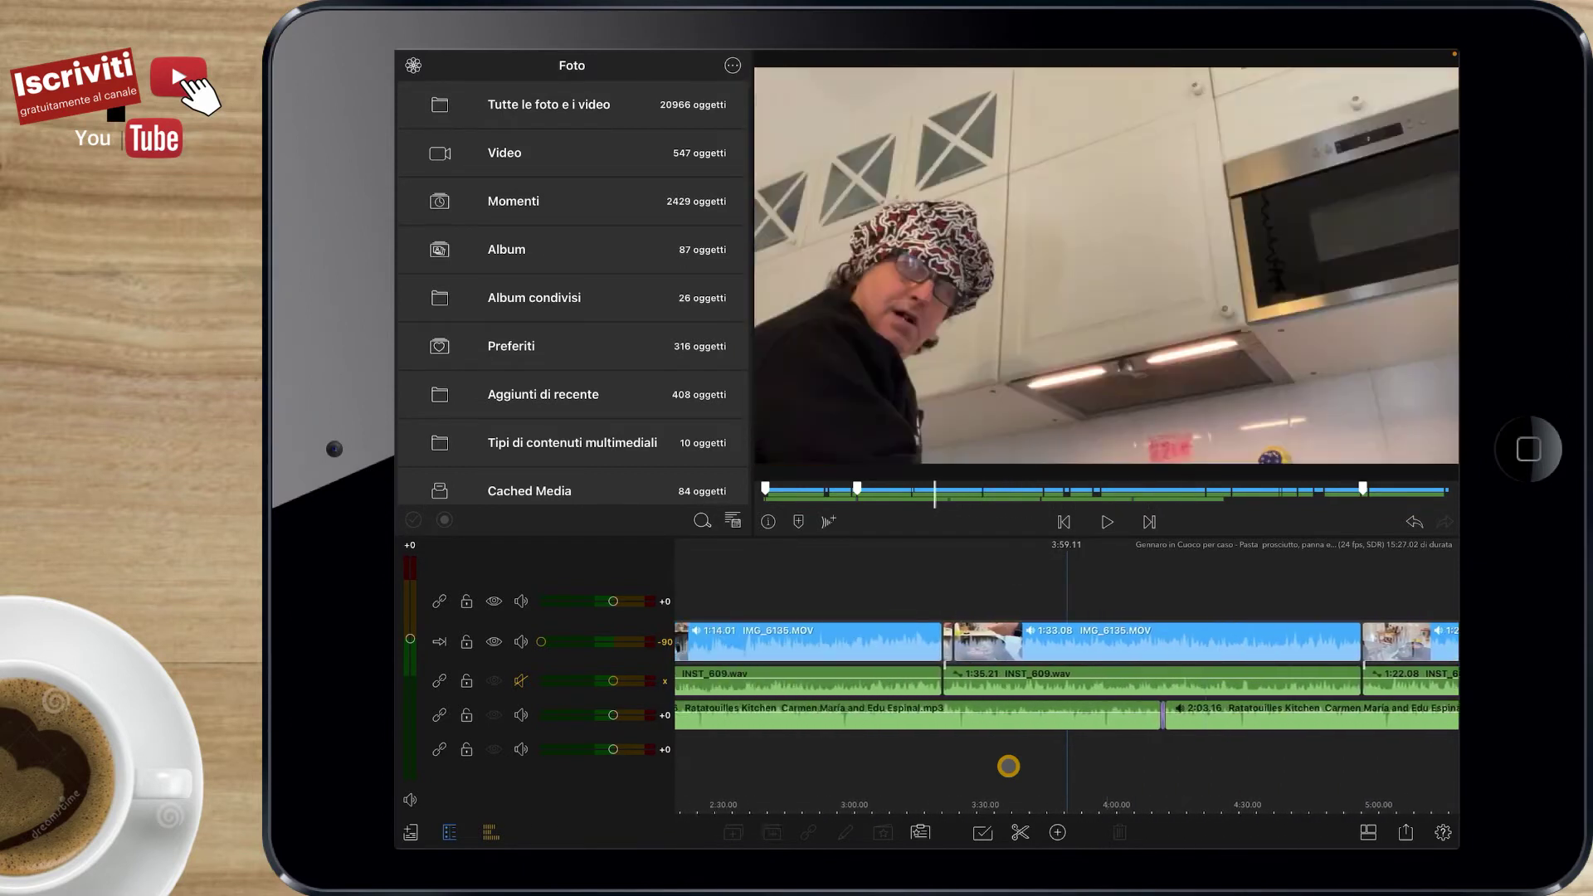
scroll(1008, 766, "right", 3)
scroll(1008, 766, "right", 3)
scroll(1009, 766, "right", 3)
scroll(1008, 766, "right", 3)
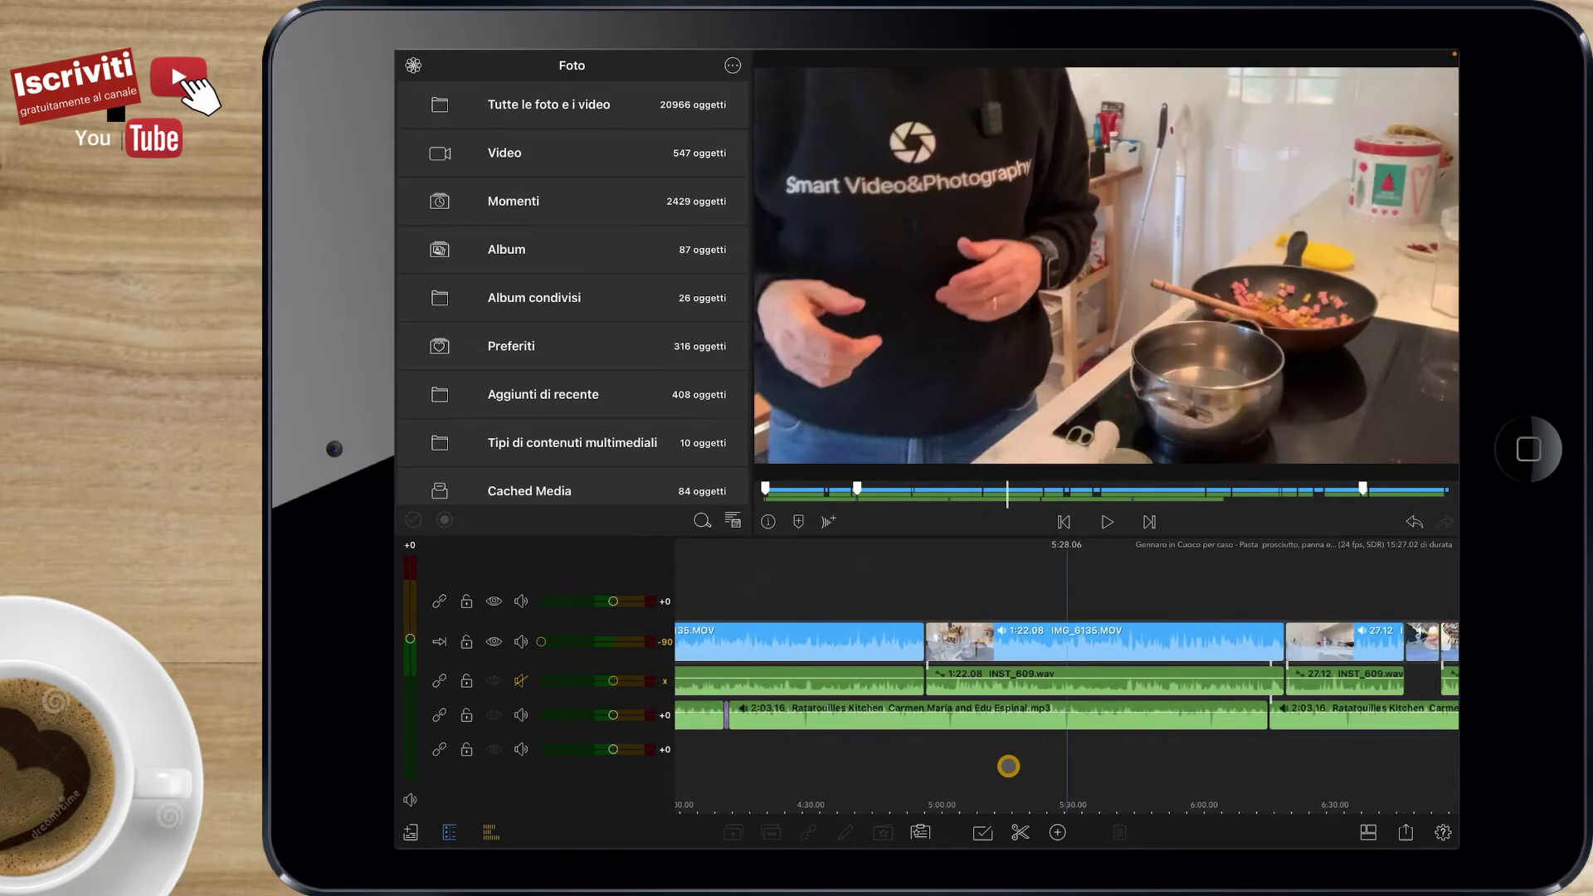
scroll(1008, 766, "right", 2)
scroll(1008, 766, "right", 2)
scroll(1009, 766, "right", 2)
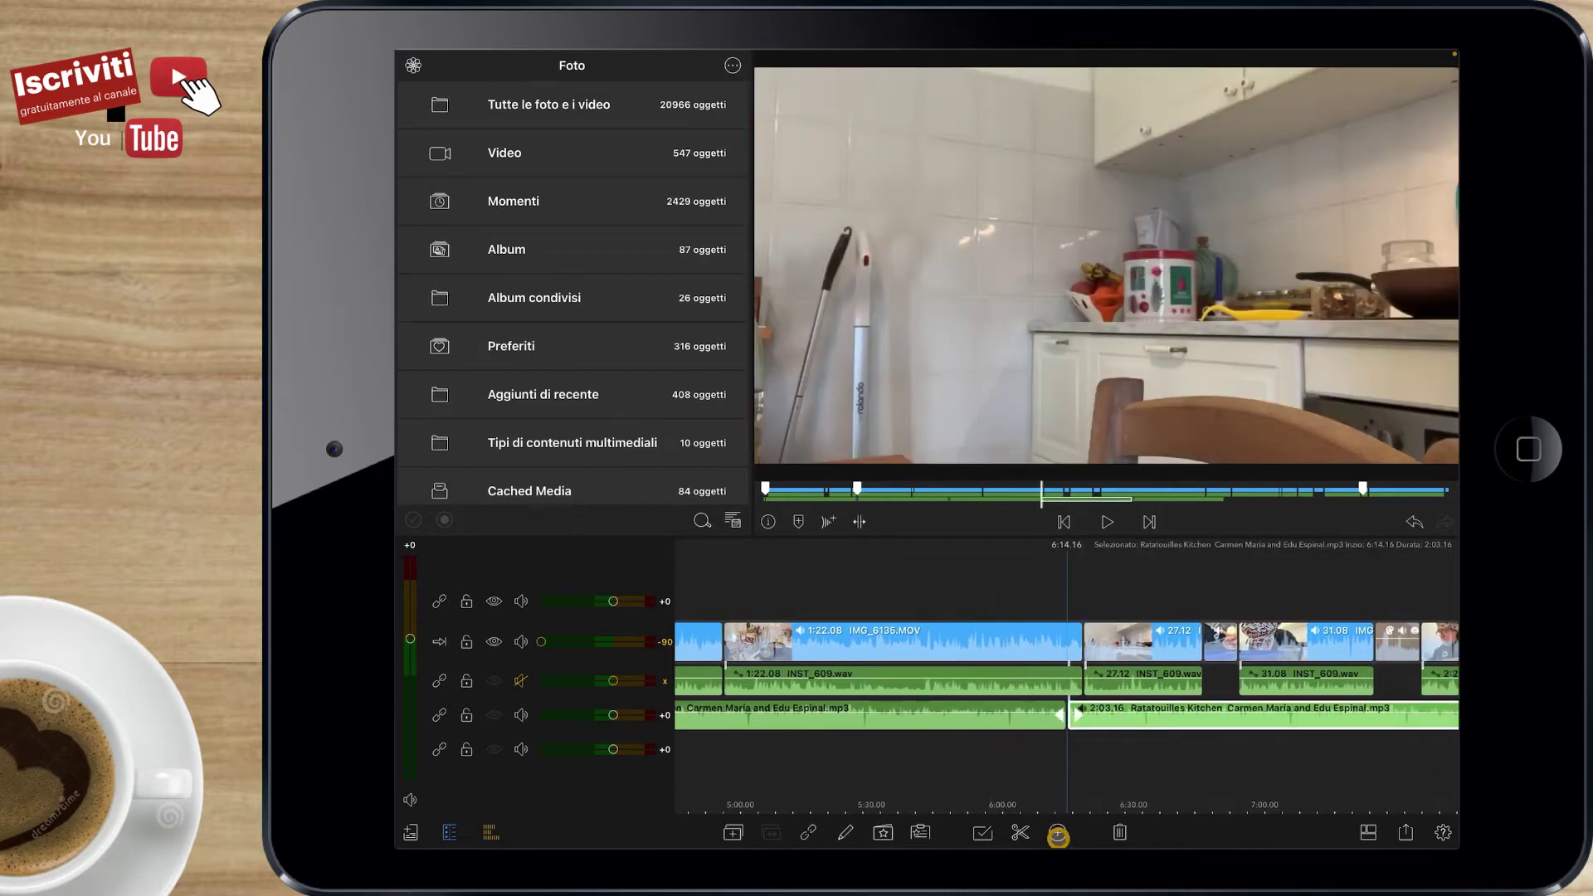
Add a new clip near the project's end and play the closing stretch of the timeline
left_click(1057, 832)
left_click(1122, 712)
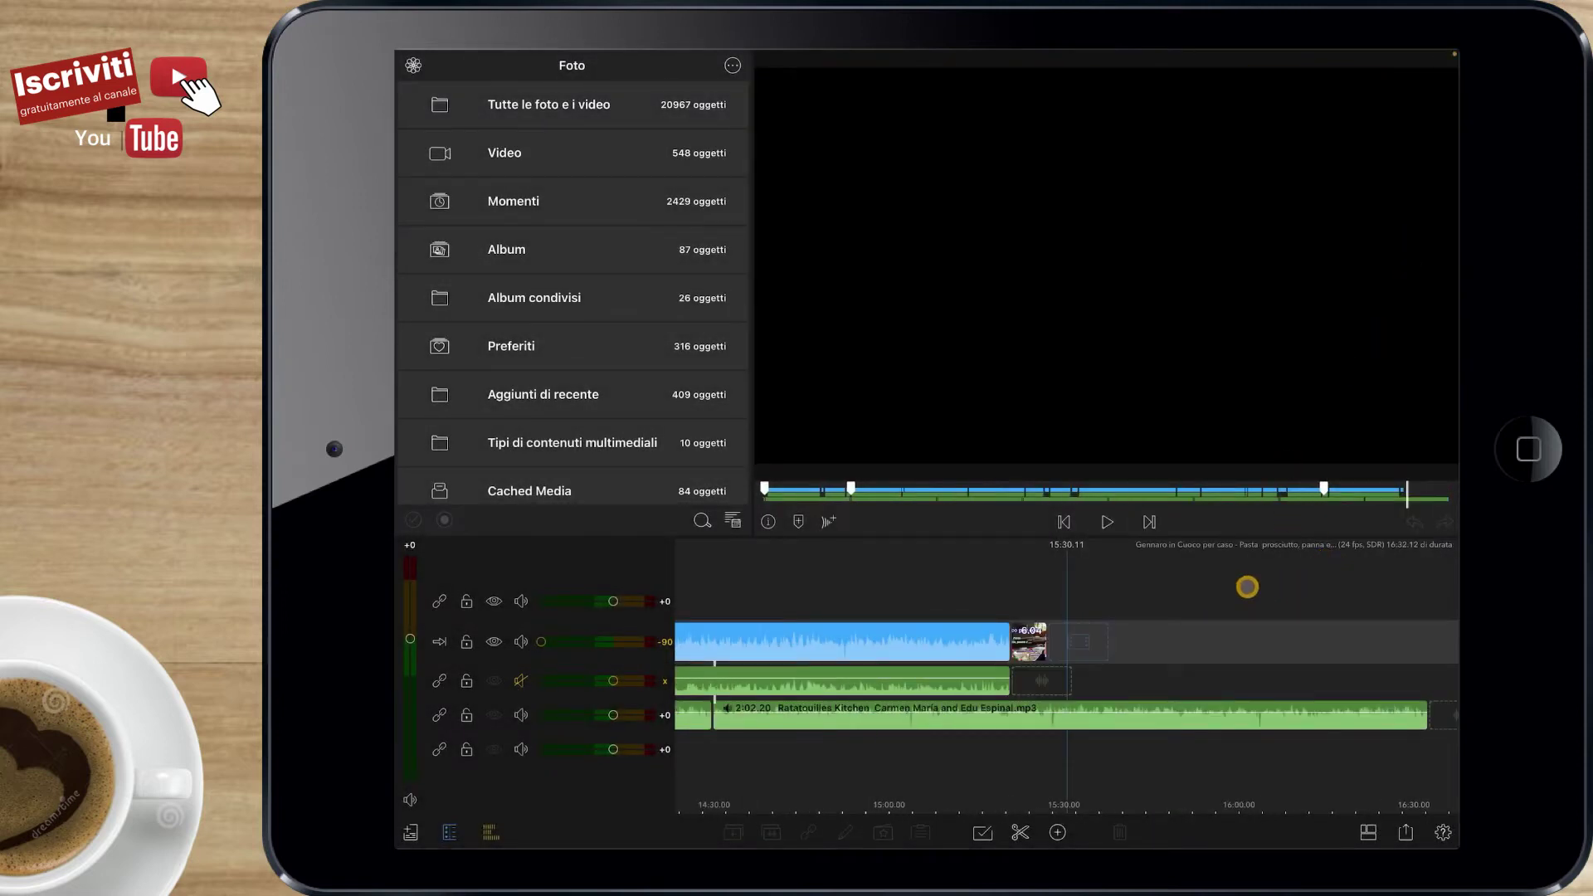
left_click_drag(1174, 619, 1301, 607)
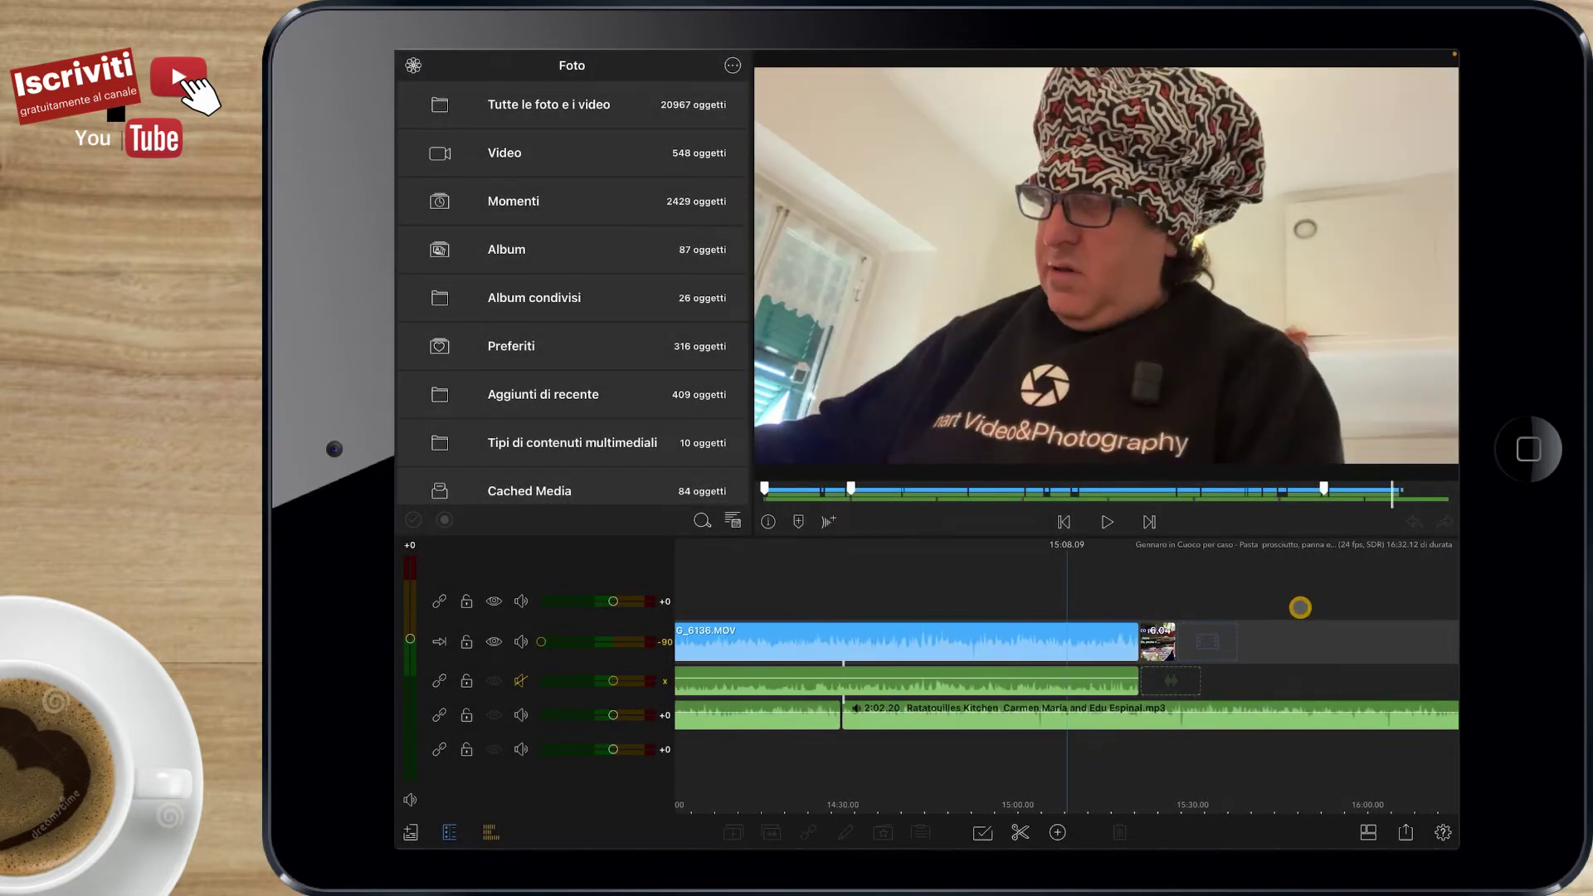
mouse_move(1268, 607)
left_mouse_down()
mouse_move(1177, 630)
mouse_move(1223, 633)
left_mouse_up()
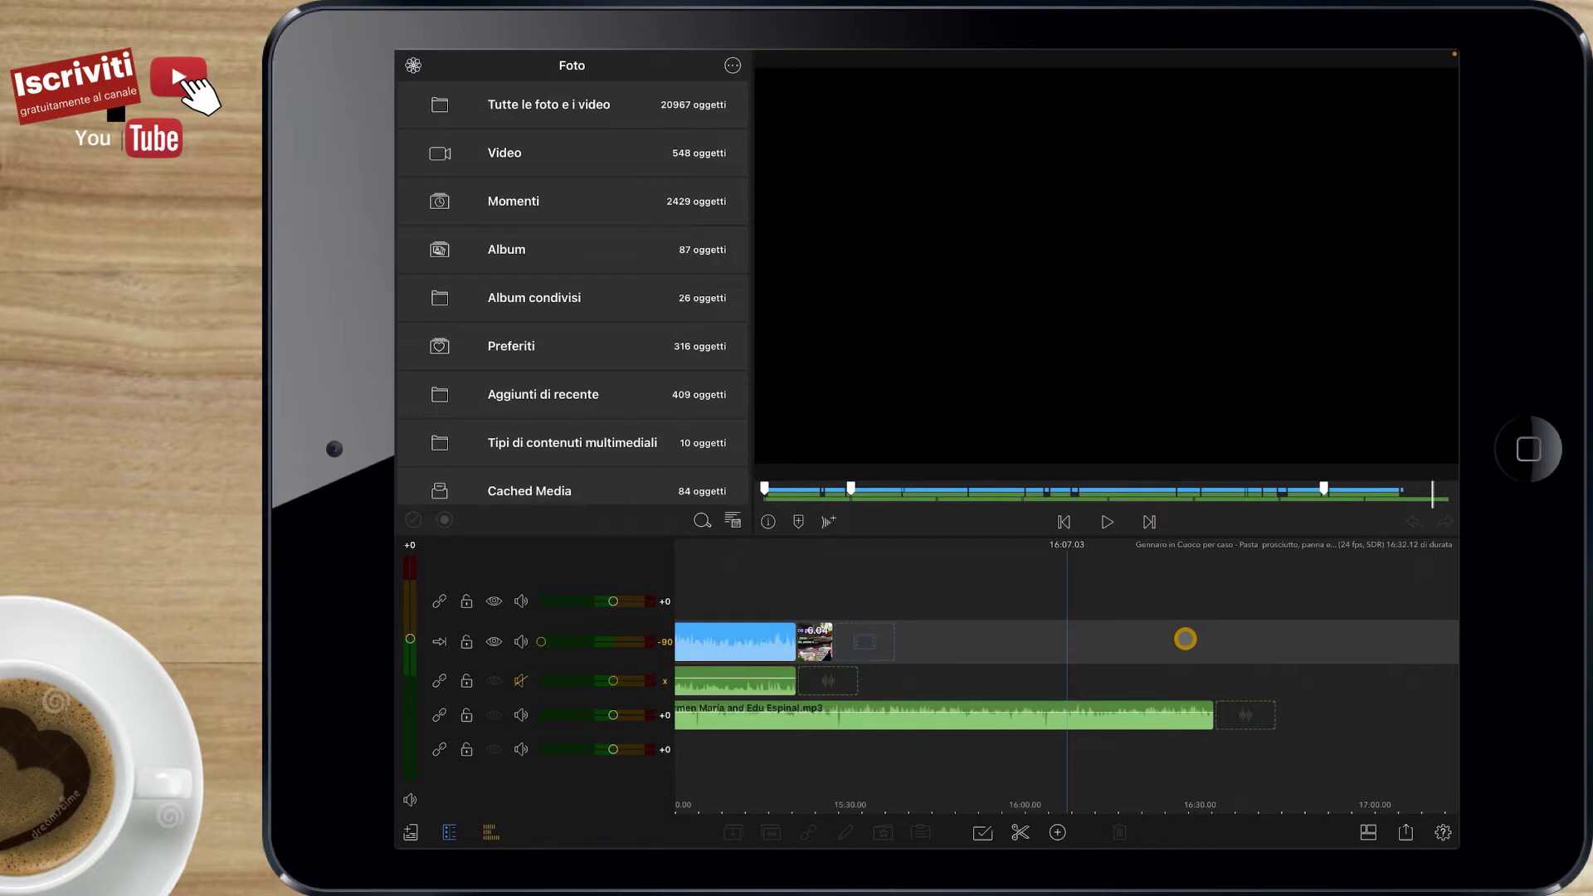
scroll(1185, 638, "left", 5)
scroll(1185, 638, "right", 3)
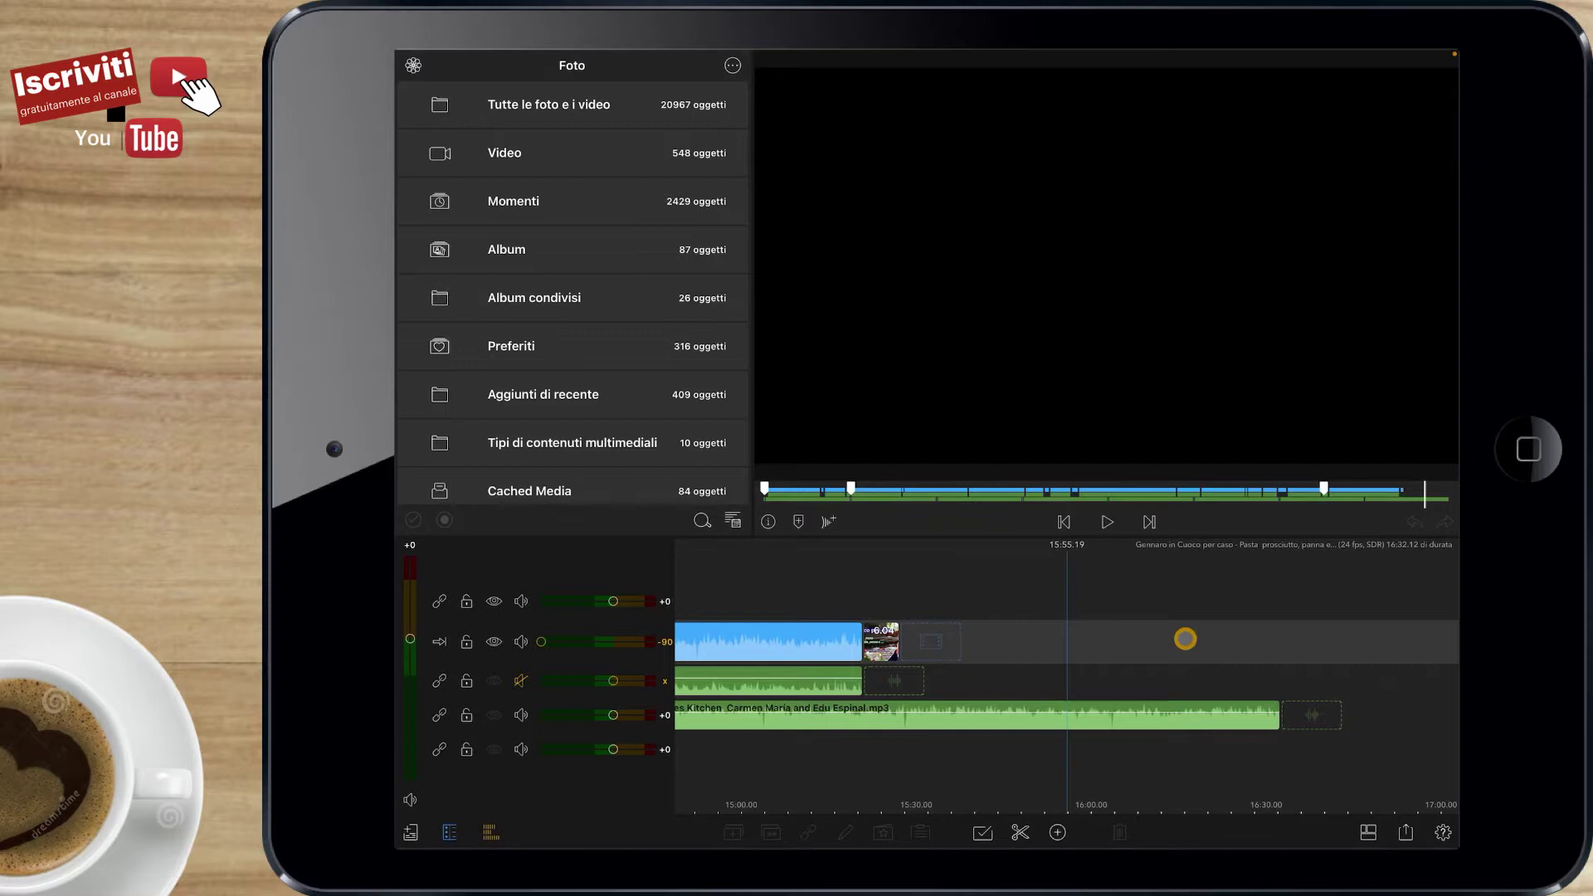
key("space")
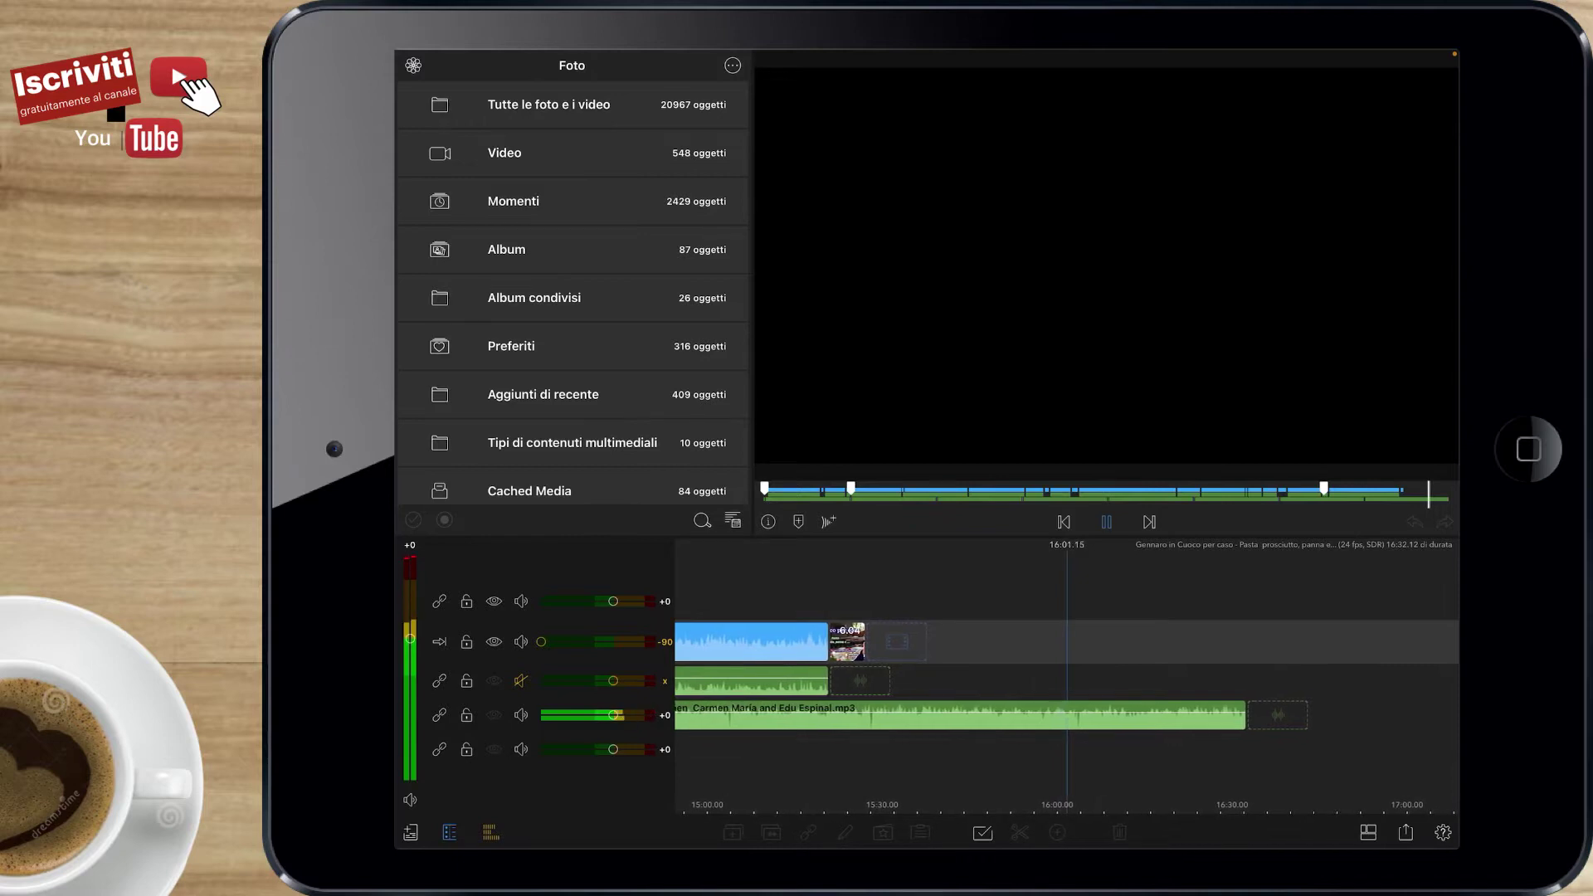
key("space")
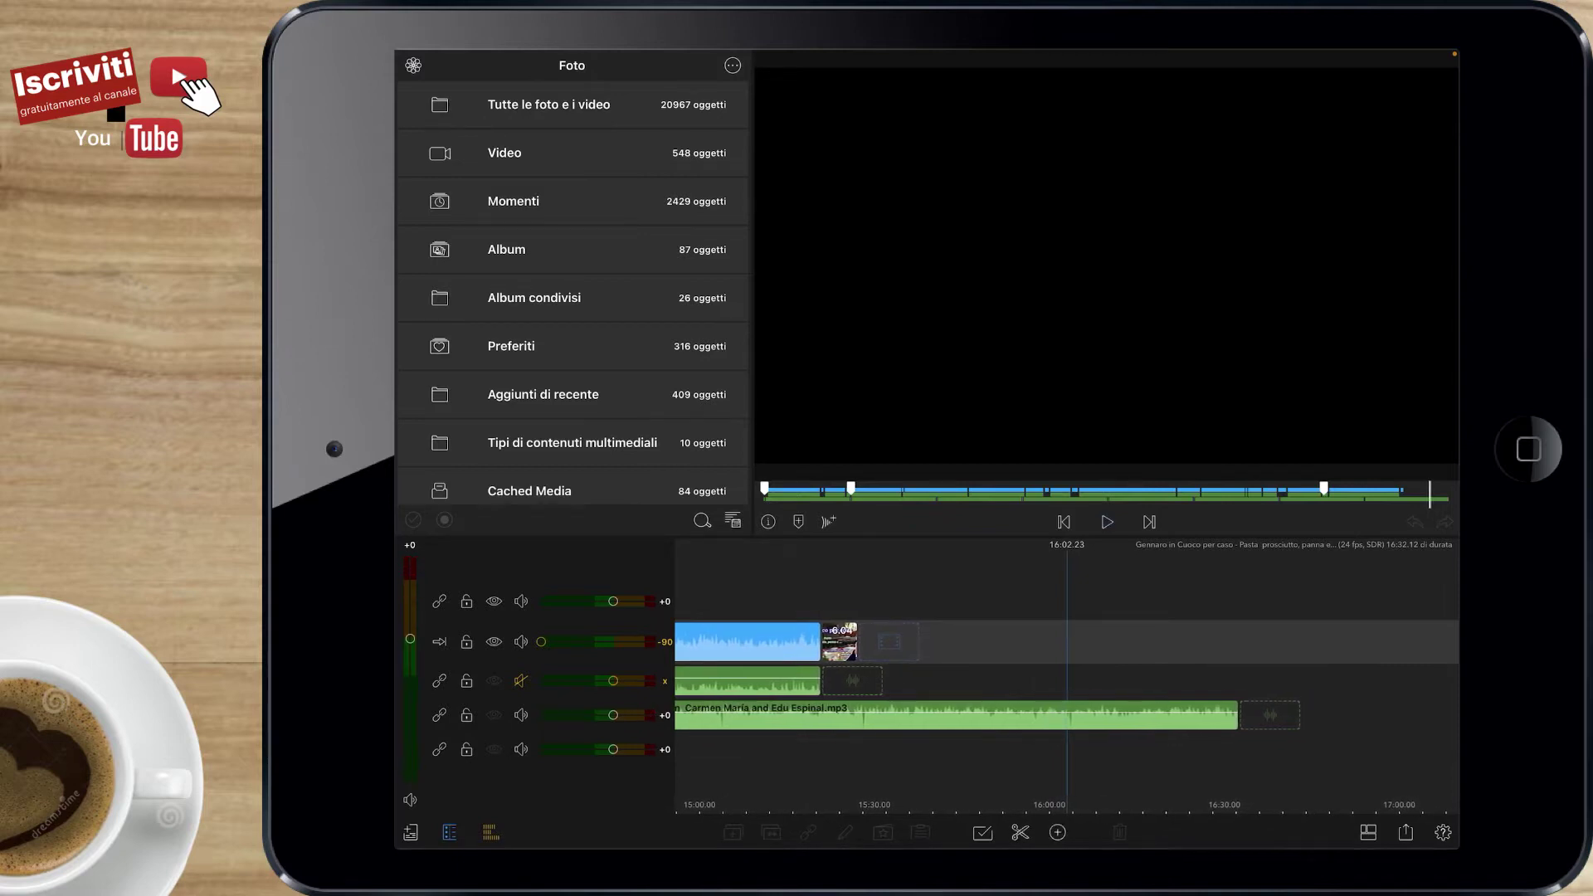
Extend the music clip's end about 12 s and add a marker at 16:22.03
left_click_drag(1236, 715, 1311, 715)
scroll(1066, 715, "right", 3)
scroll(1067, 680, "left", 3)
key("space")
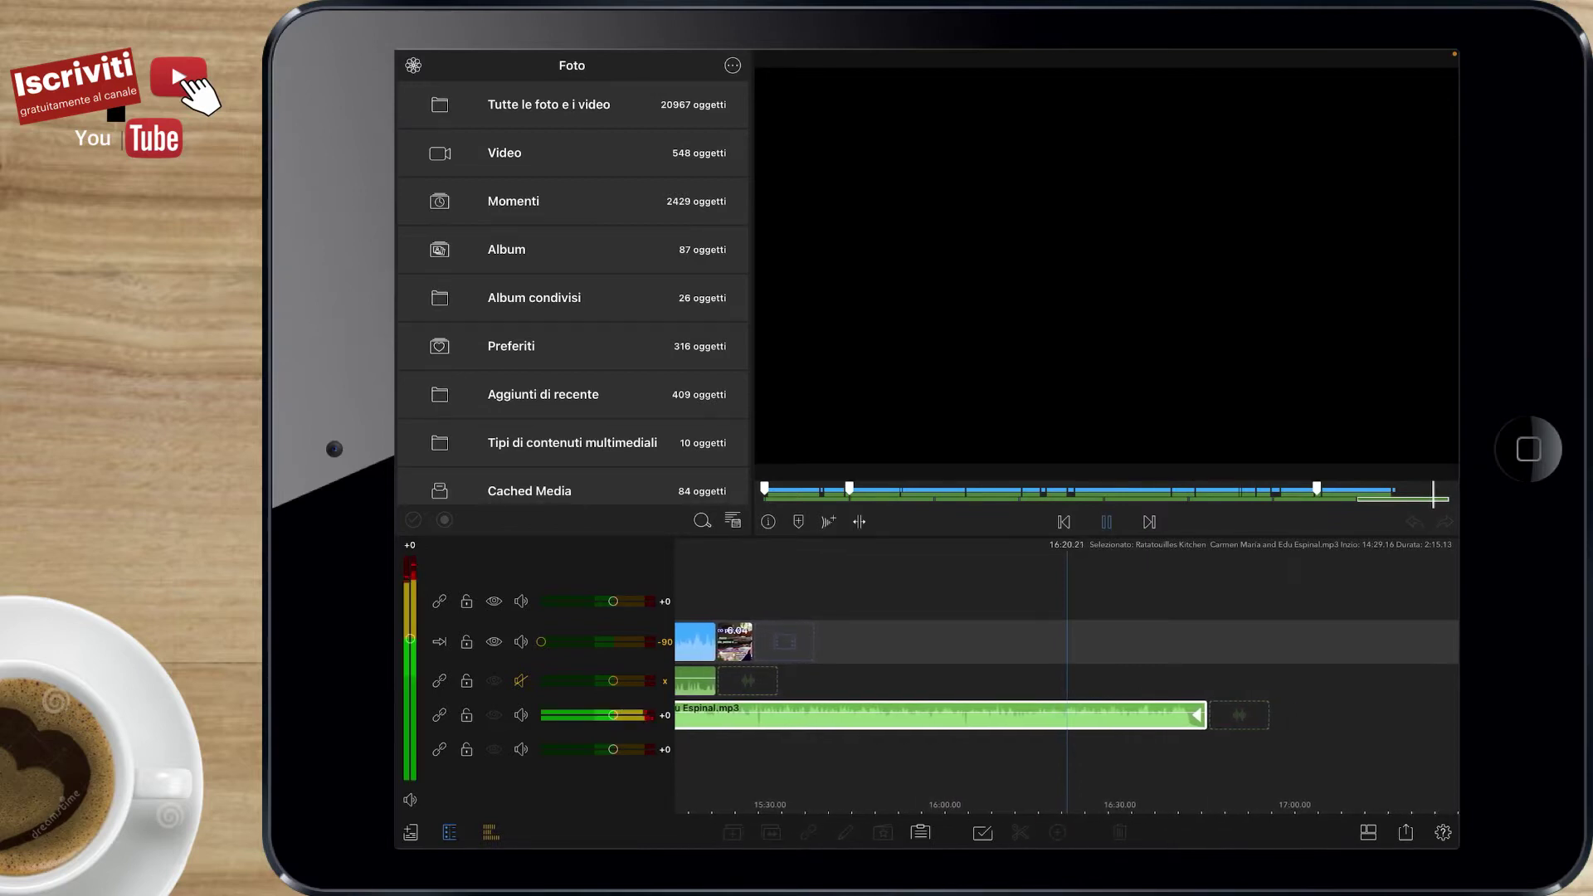
key("space")
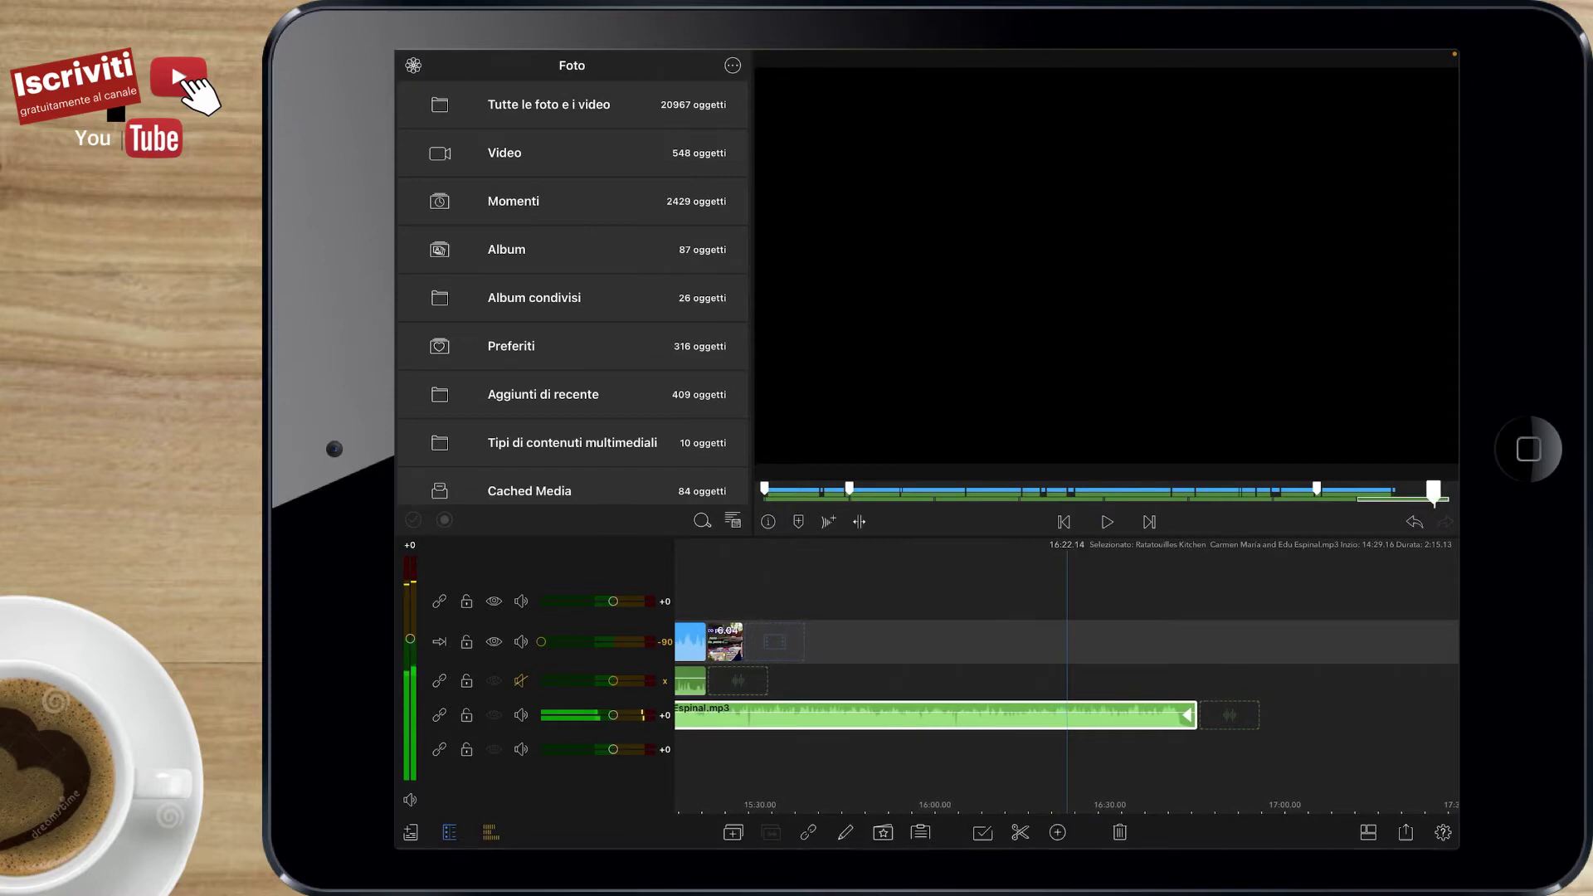
key("m")
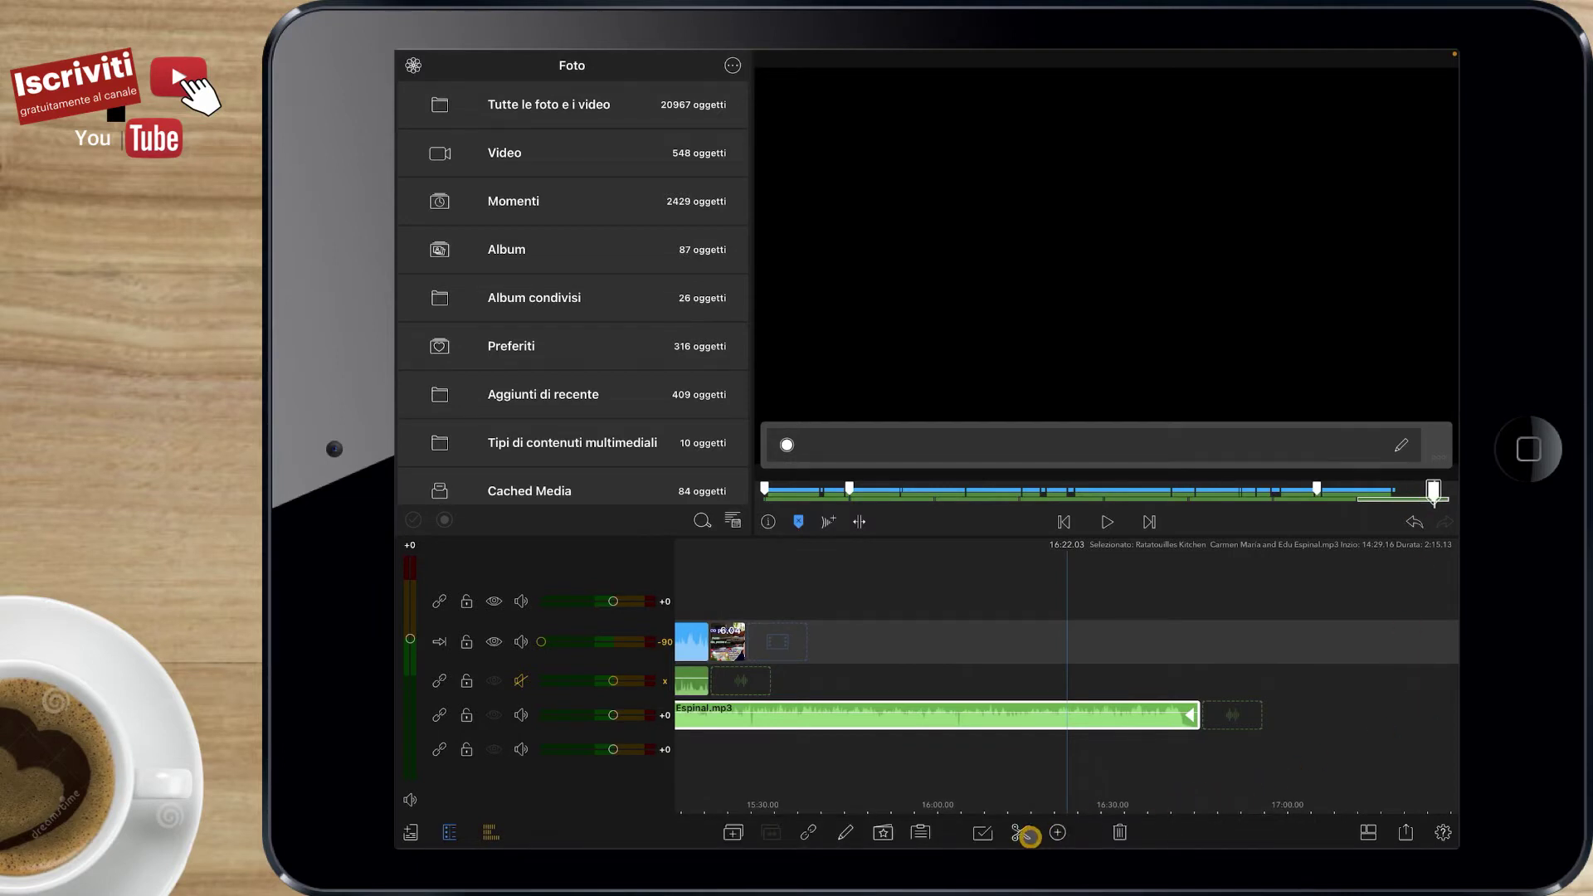
Split the Ratatouilles Kitchen music at the marker and delete the earlier part
left_click(1021, 833)
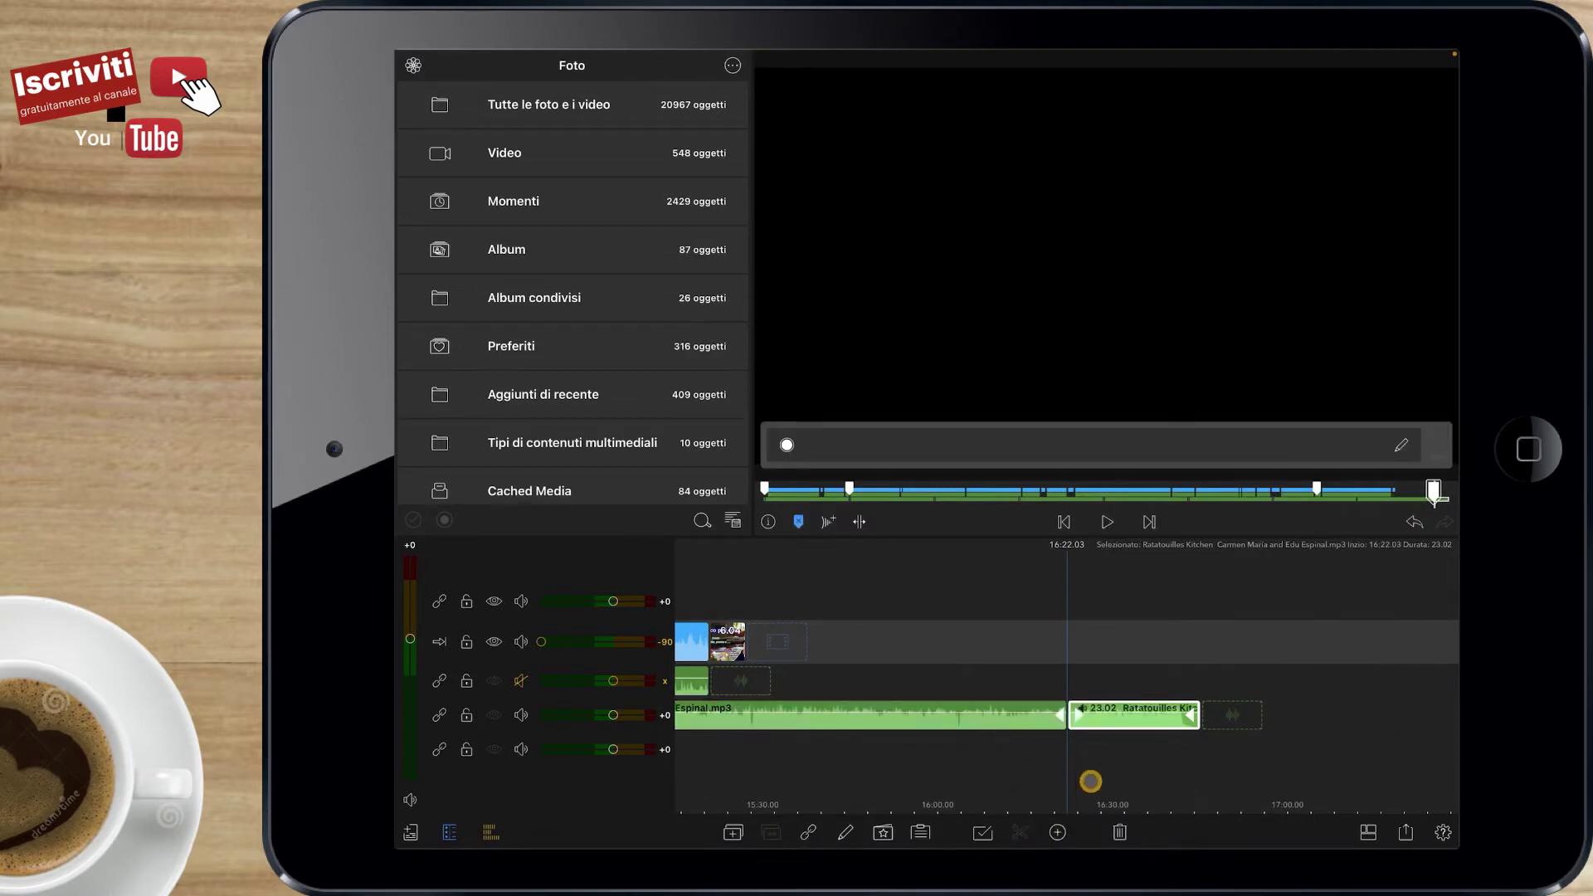
left_click(1091, 781)
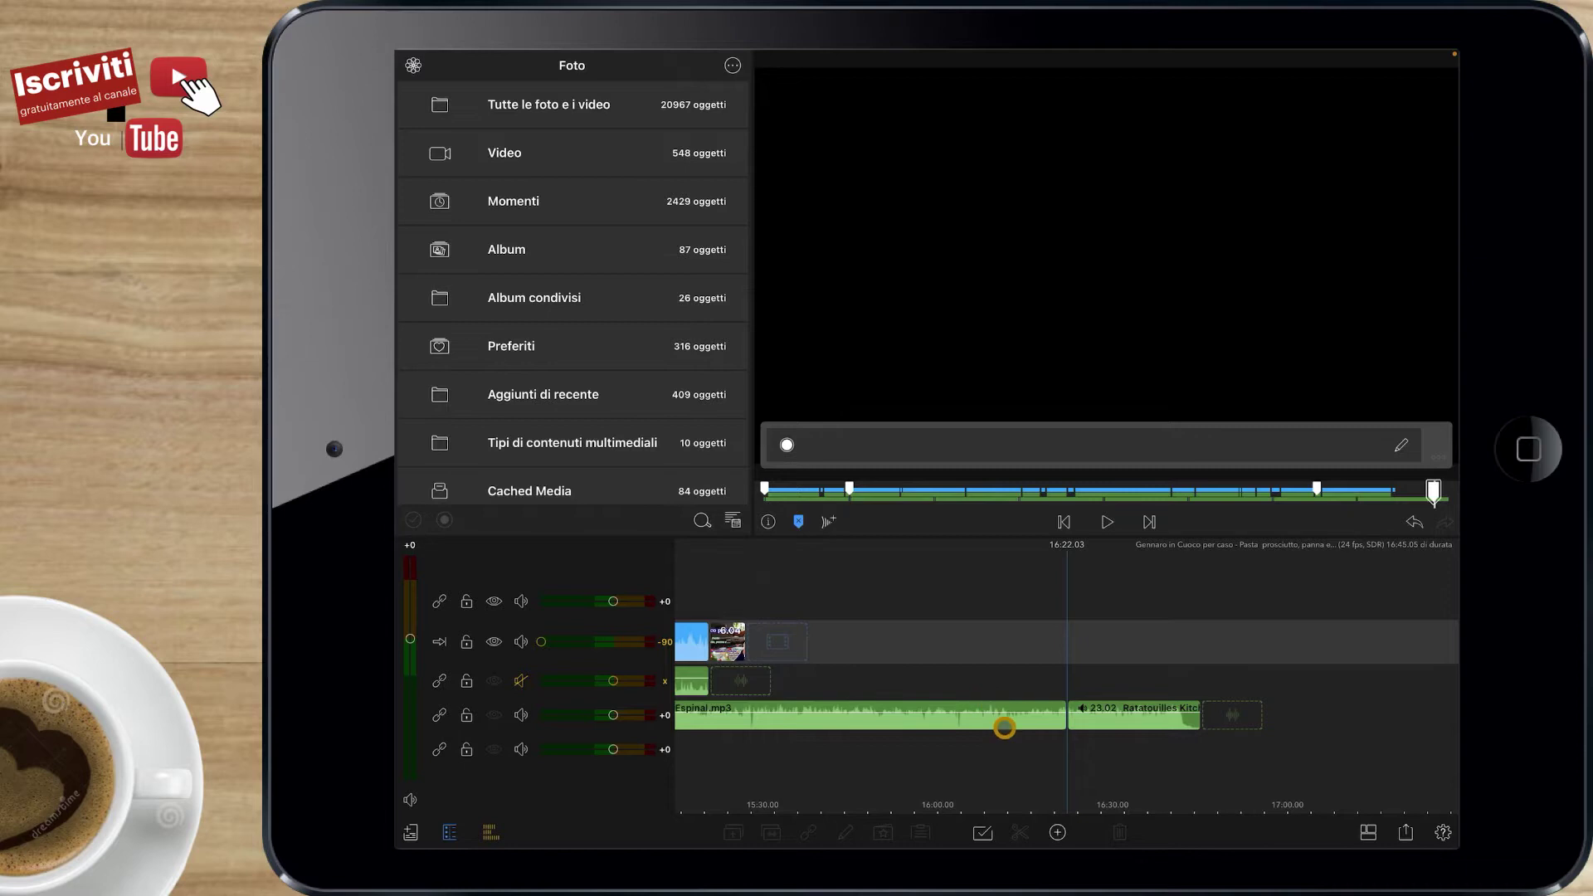
left_click(1004, 727)
left_click(1113, 830)
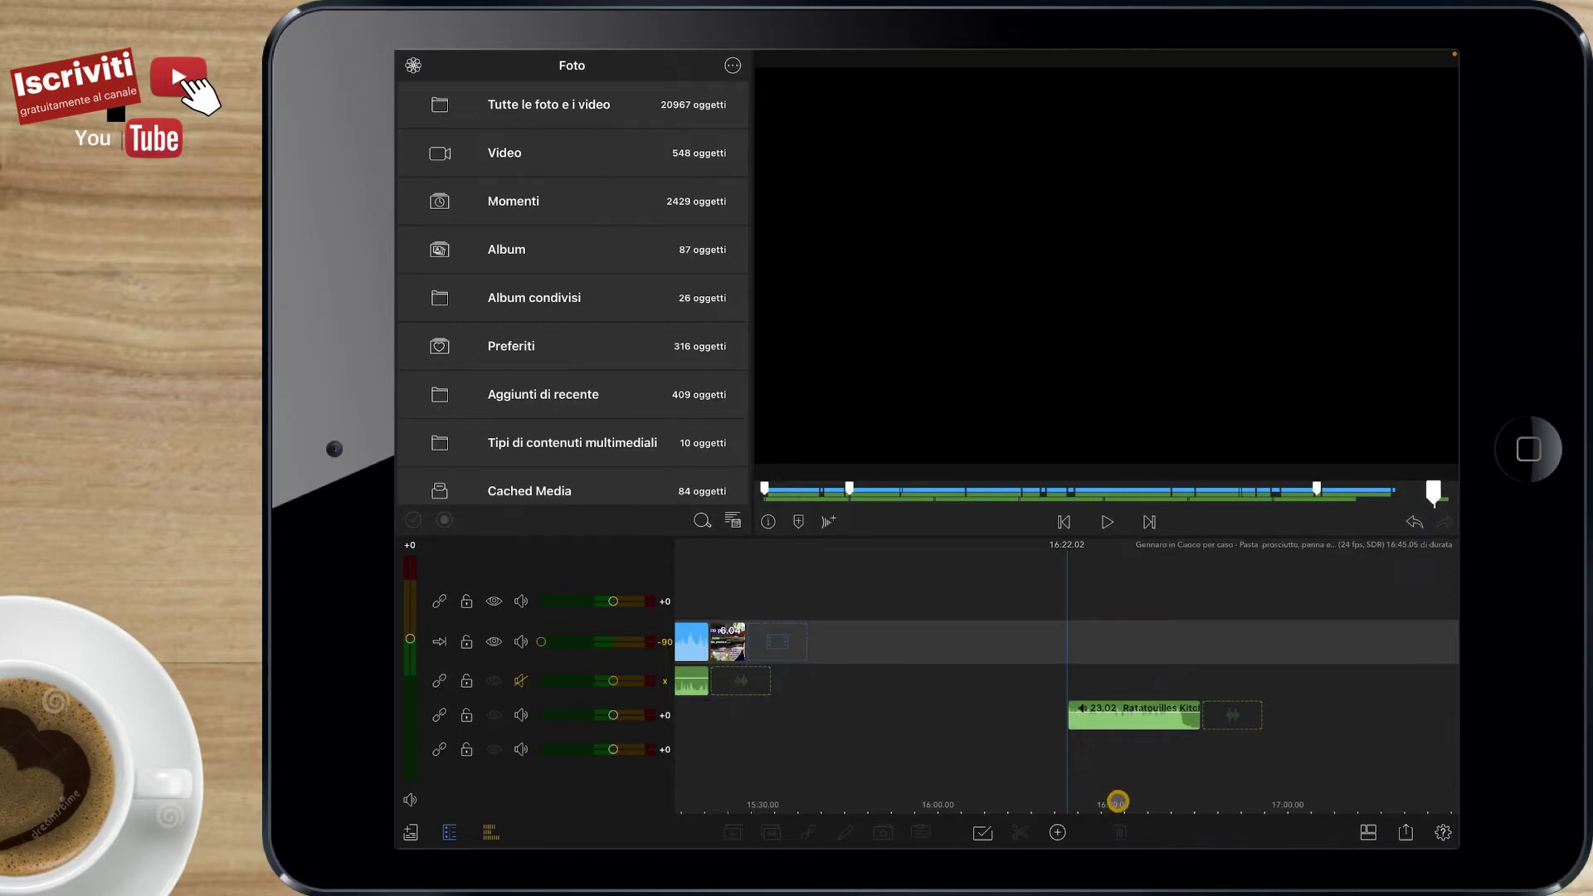
Move the 23.02 closing piece down a track so it starts at 15:04.00
left_click_drag(1119, 786, 1232, 786)
left_click_drag(1234, 721, 808, 747)
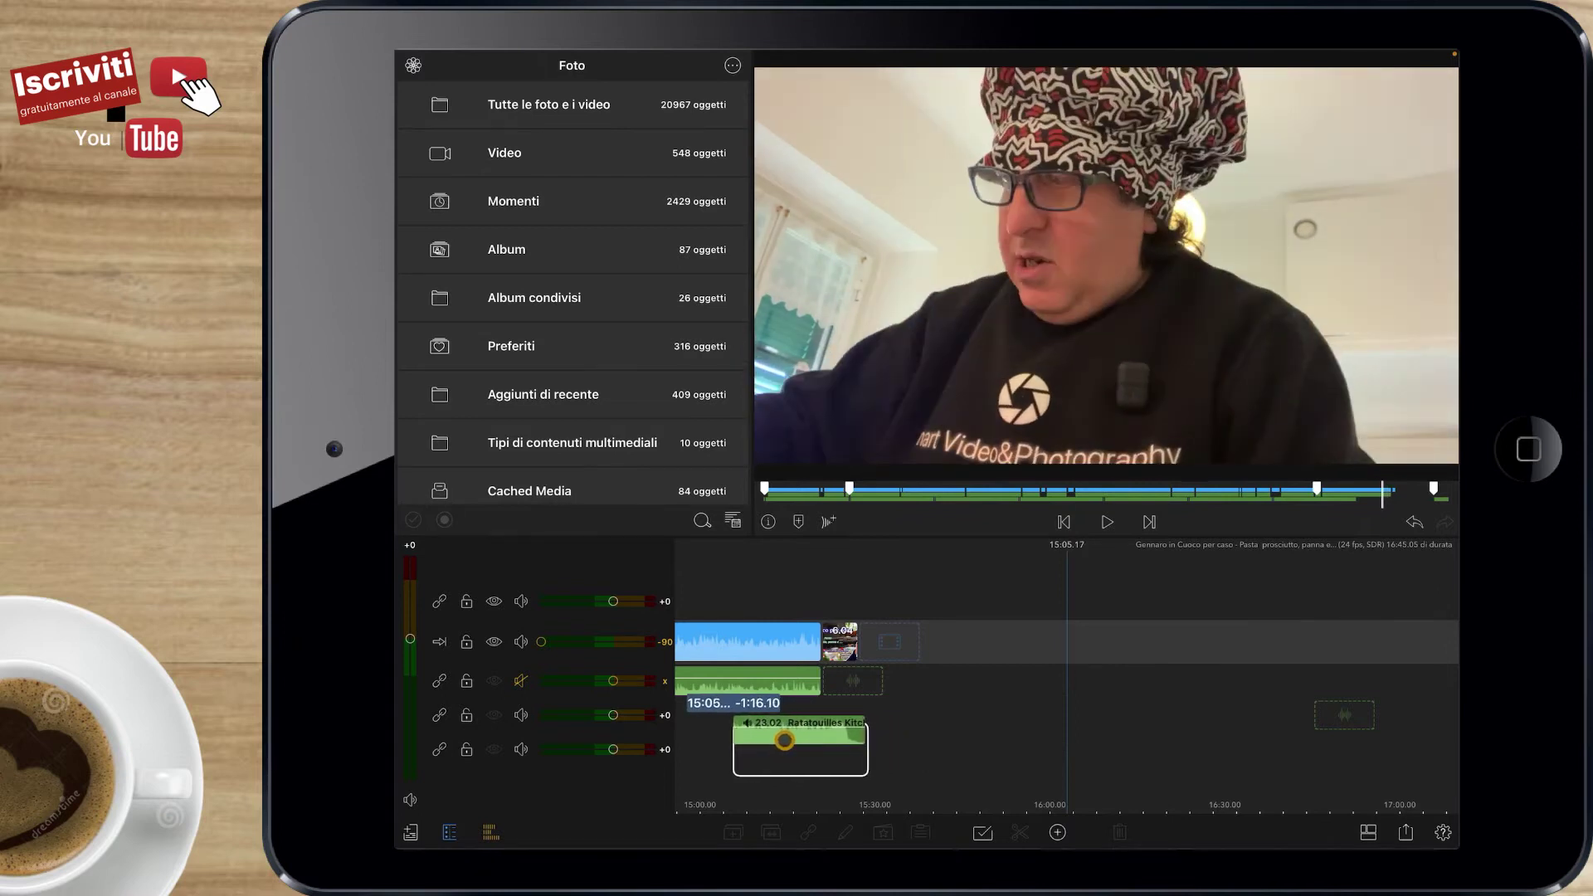
left_click_drag(807, 747, 1006, 737)
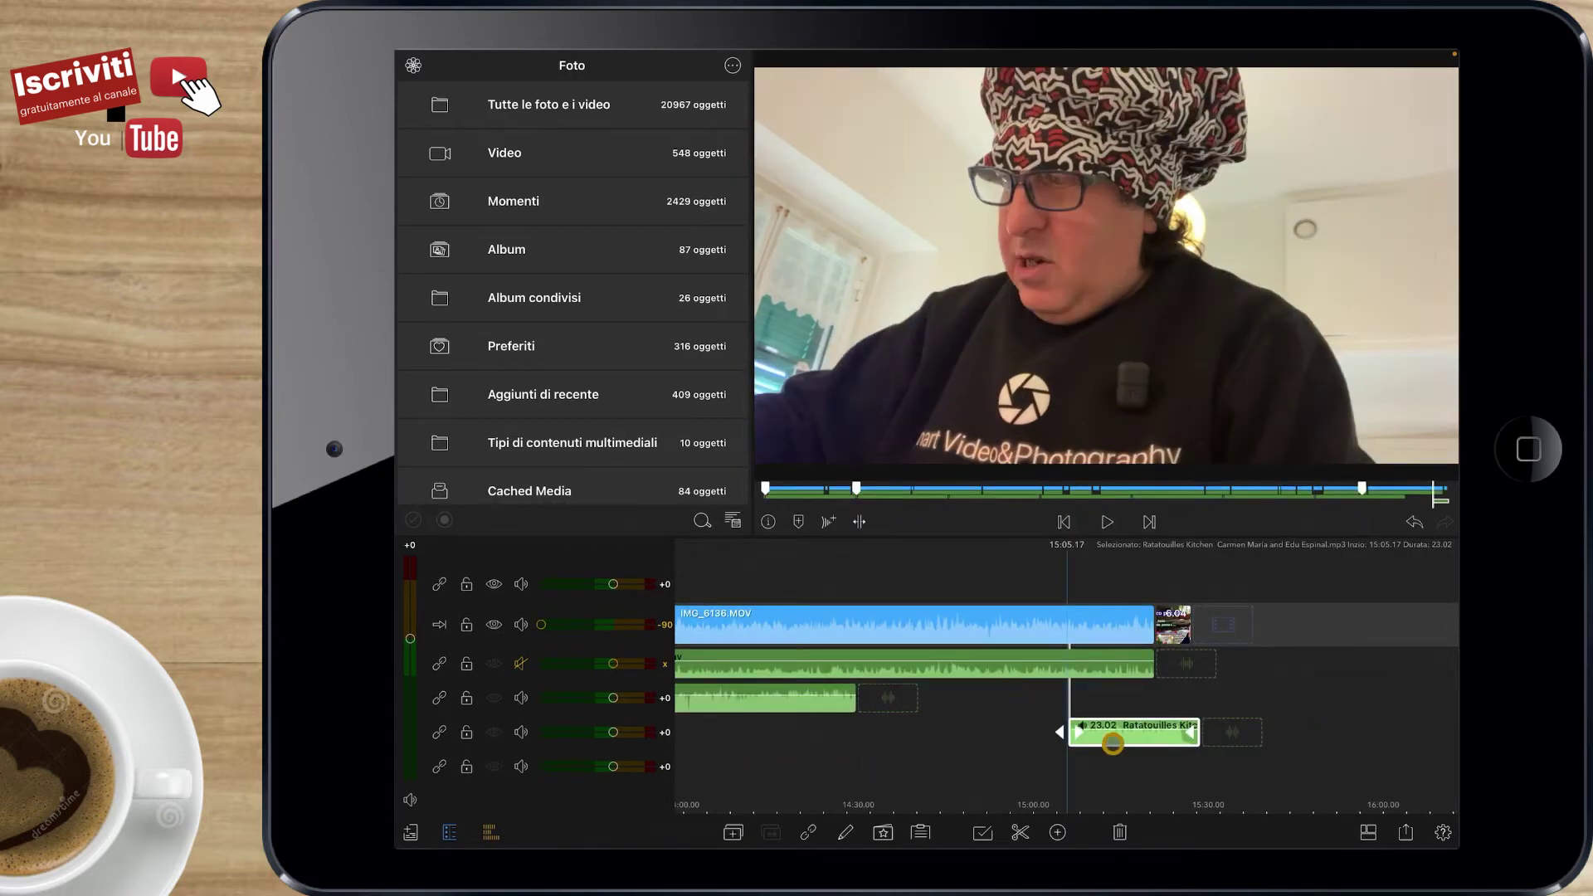
scroll(1288, 645, "up", 3)
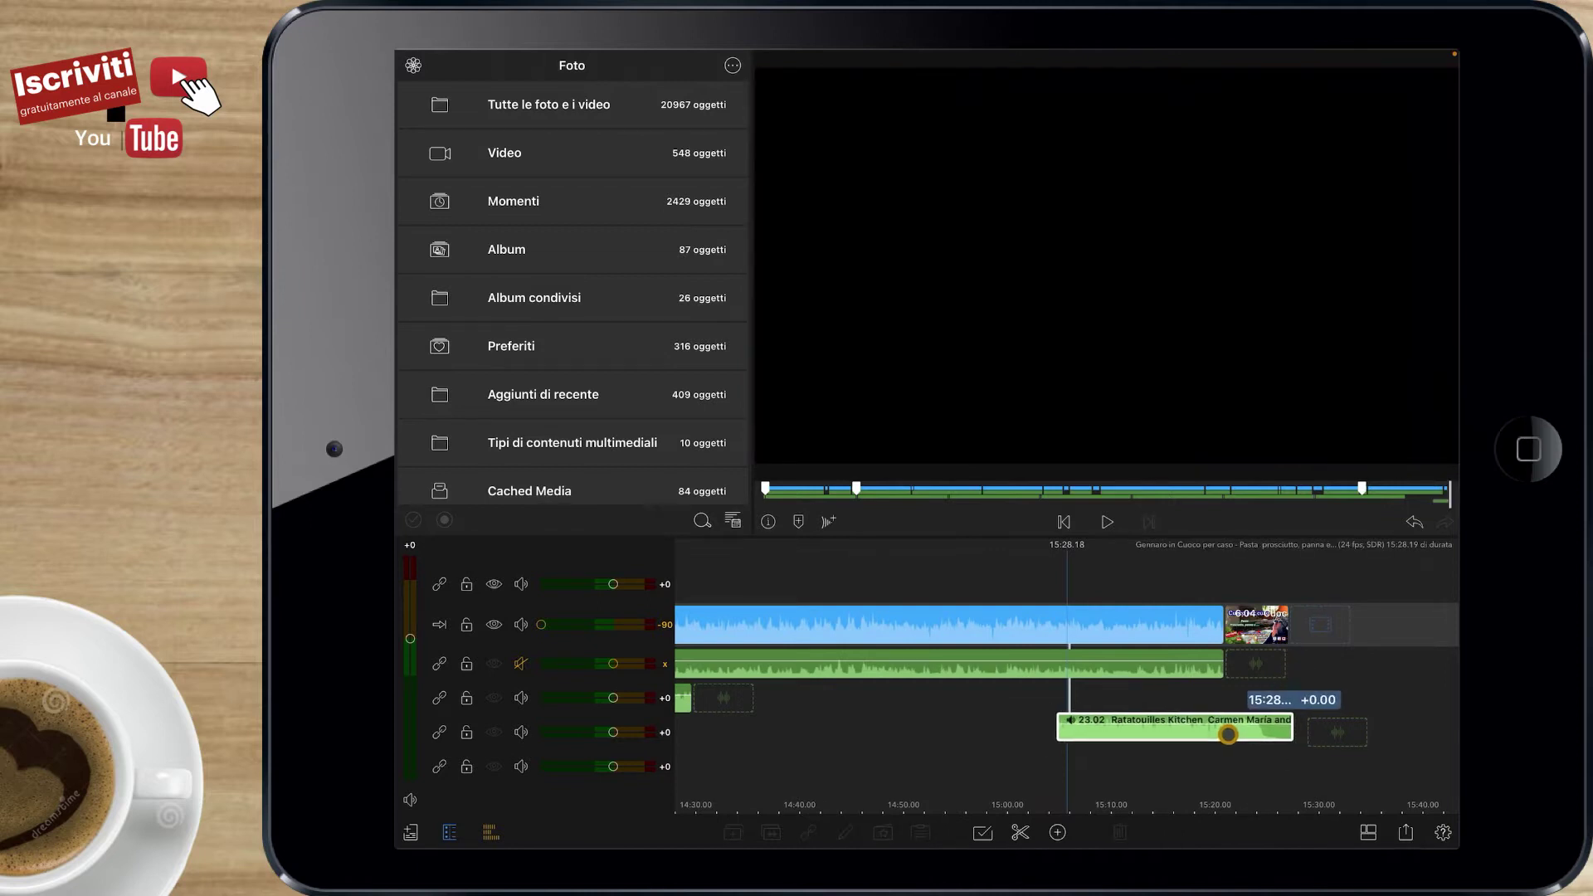
left_click_drag(1244, 733, 1104, 757)
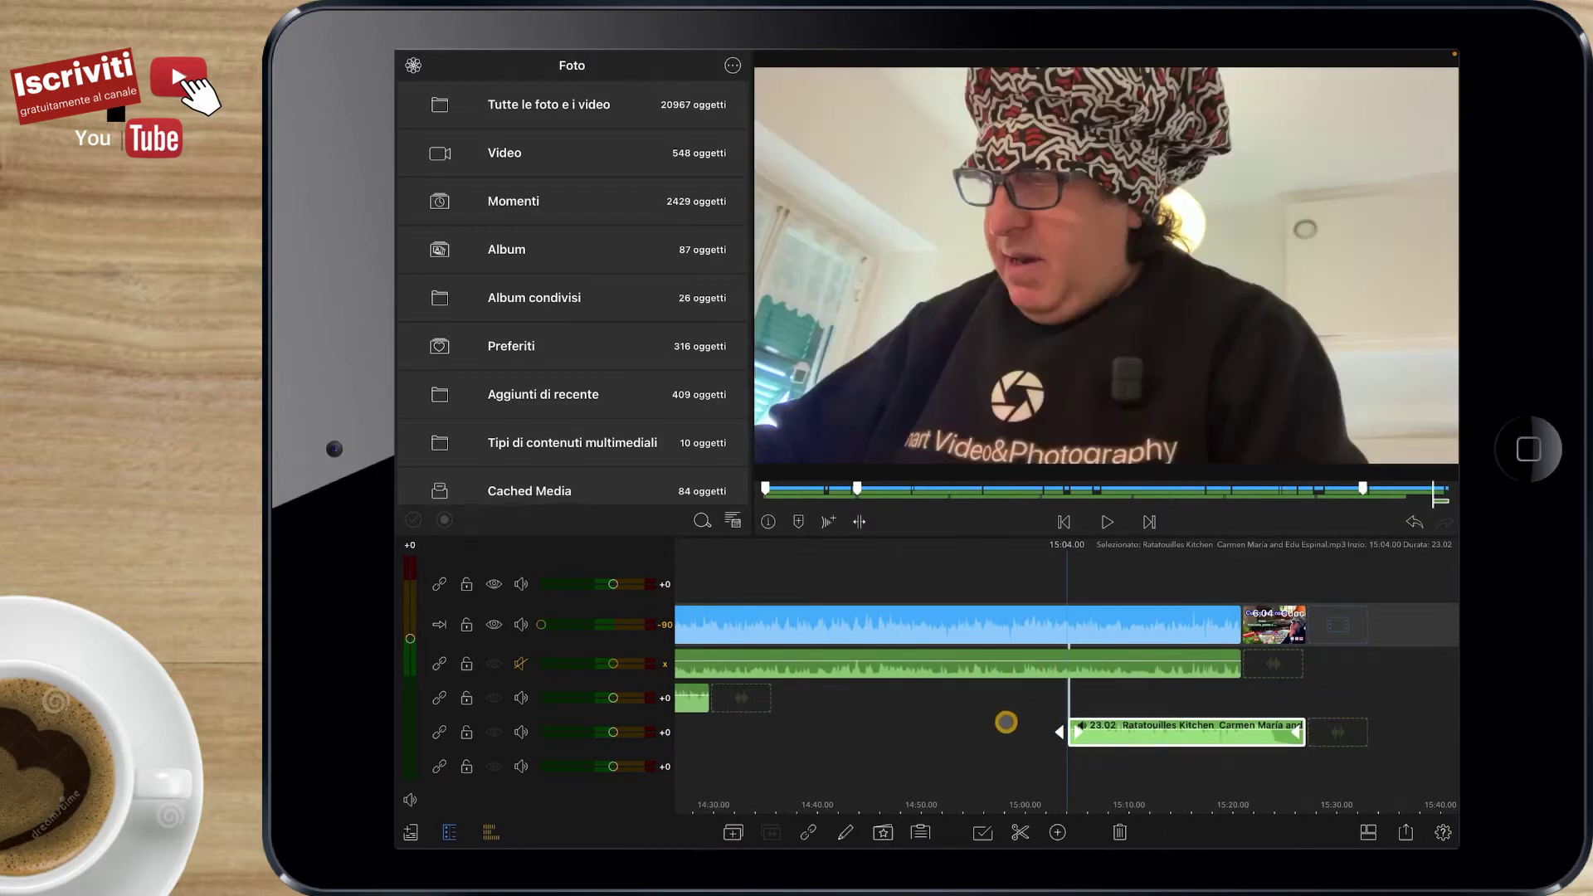
scroll(954, 718, "left", 5)
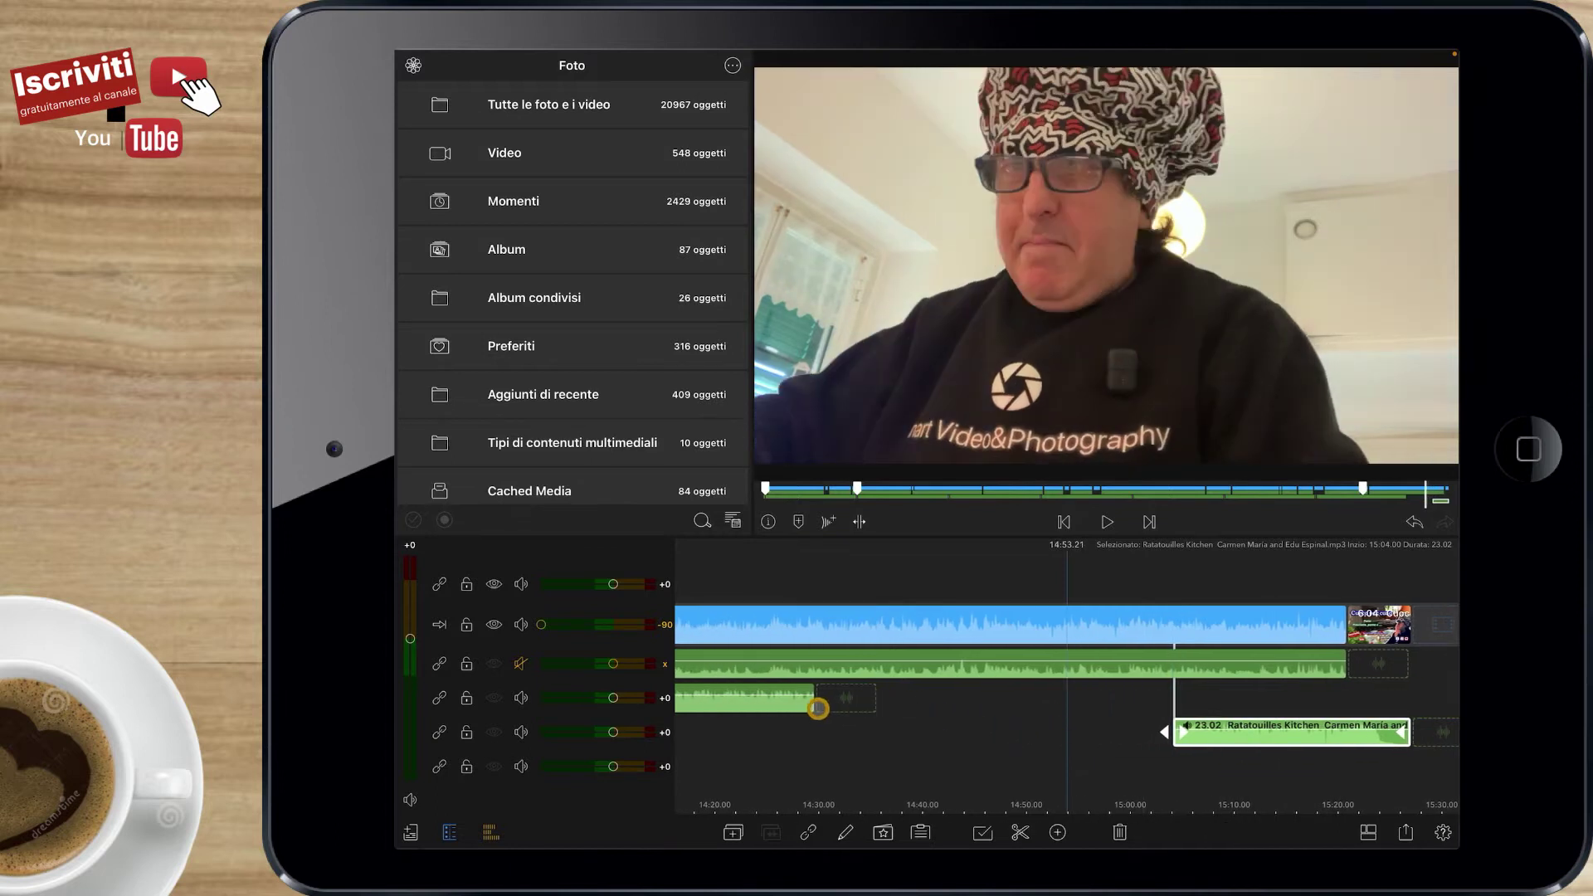
left_click(818, 708)
left_click(805, 696)
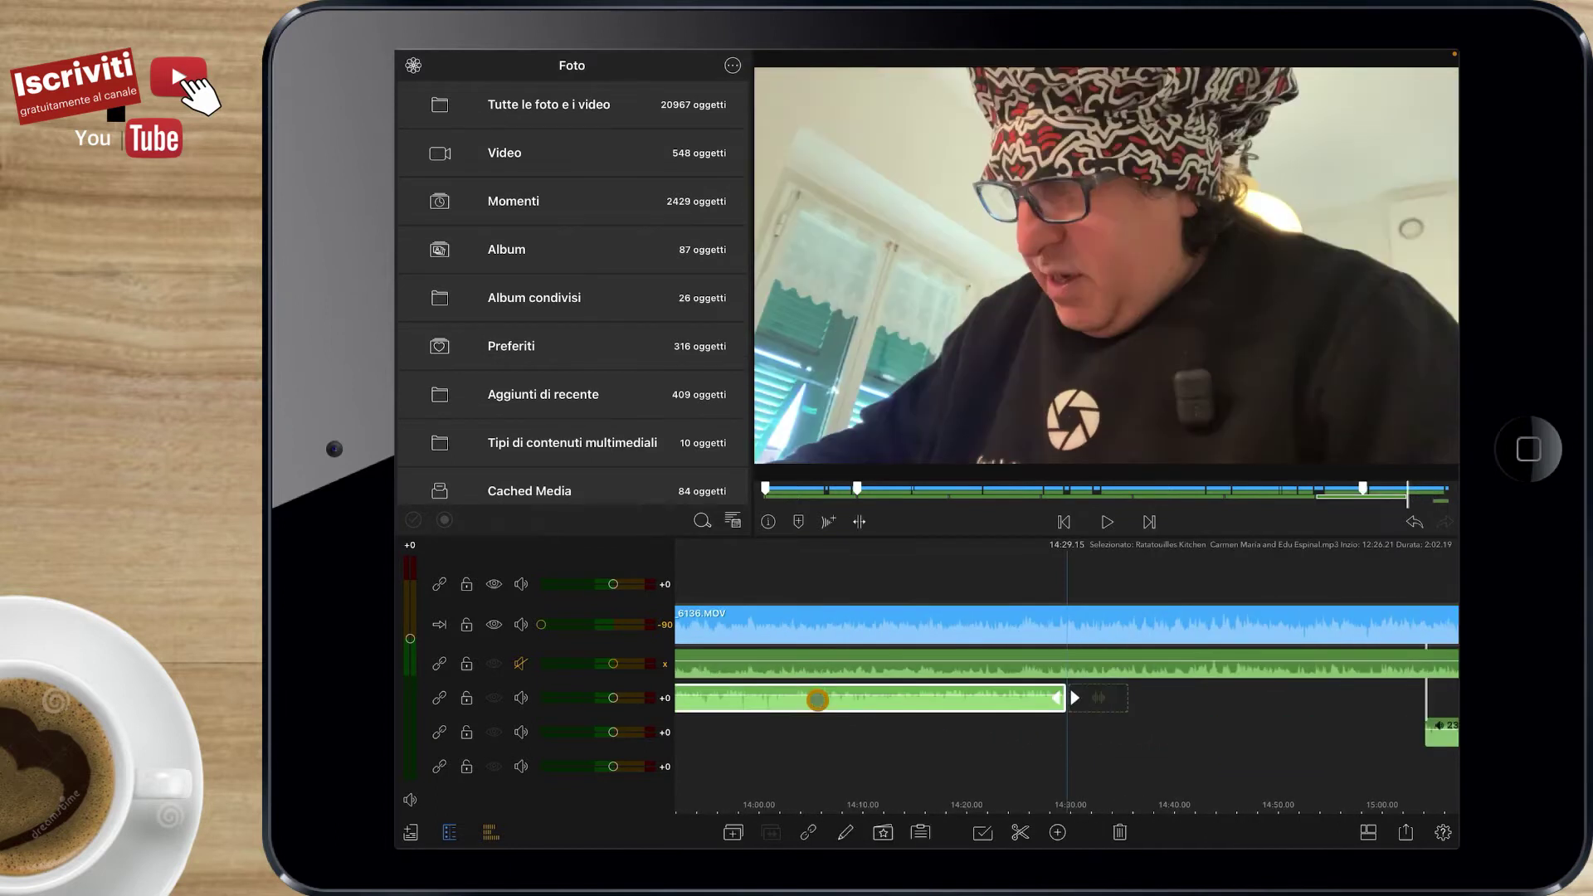
left_click(818, 700)
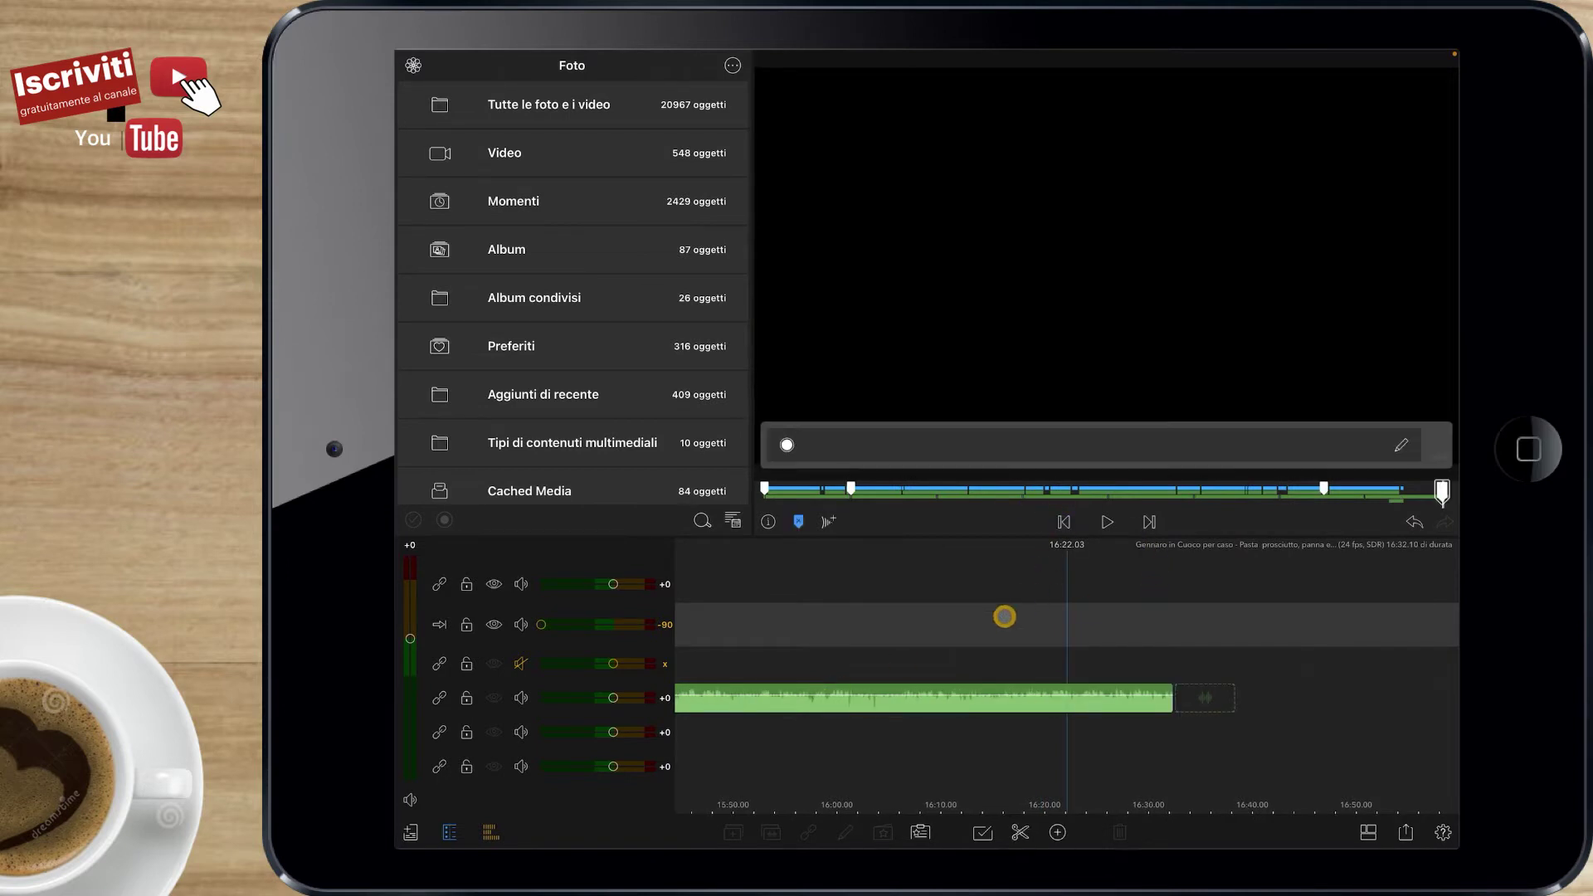
Cut the long Ratatouilles Kitchen clip at 15:04.00 and delete the later 1:28.10 piece
left_click_drag(1003, 615, 1264, 587)
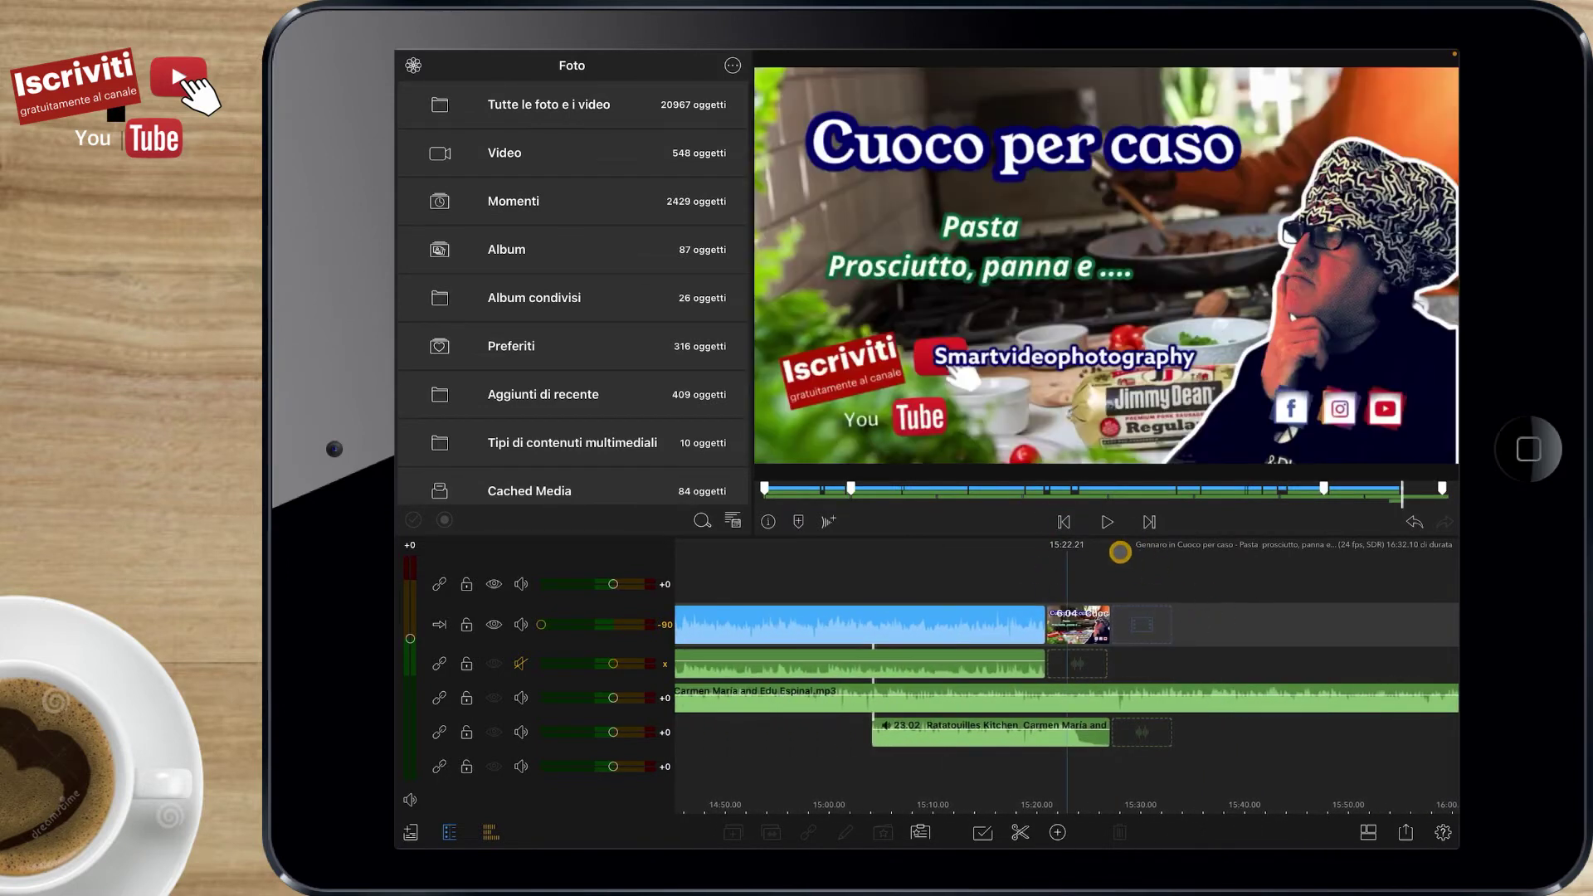
left_click(1070, 518)
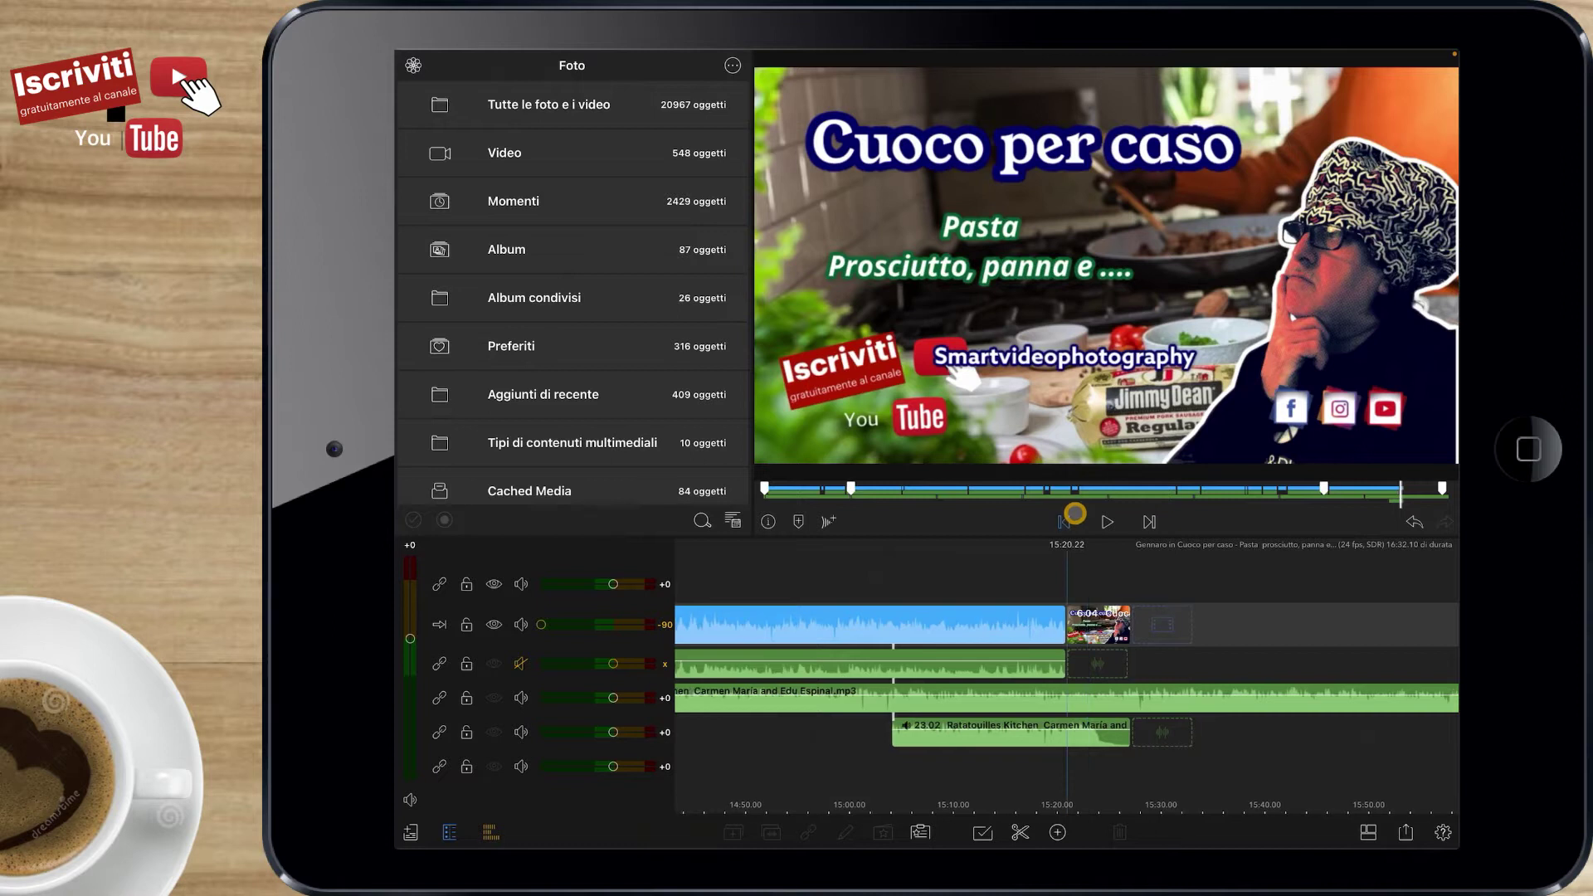
left_click(1070, 517)
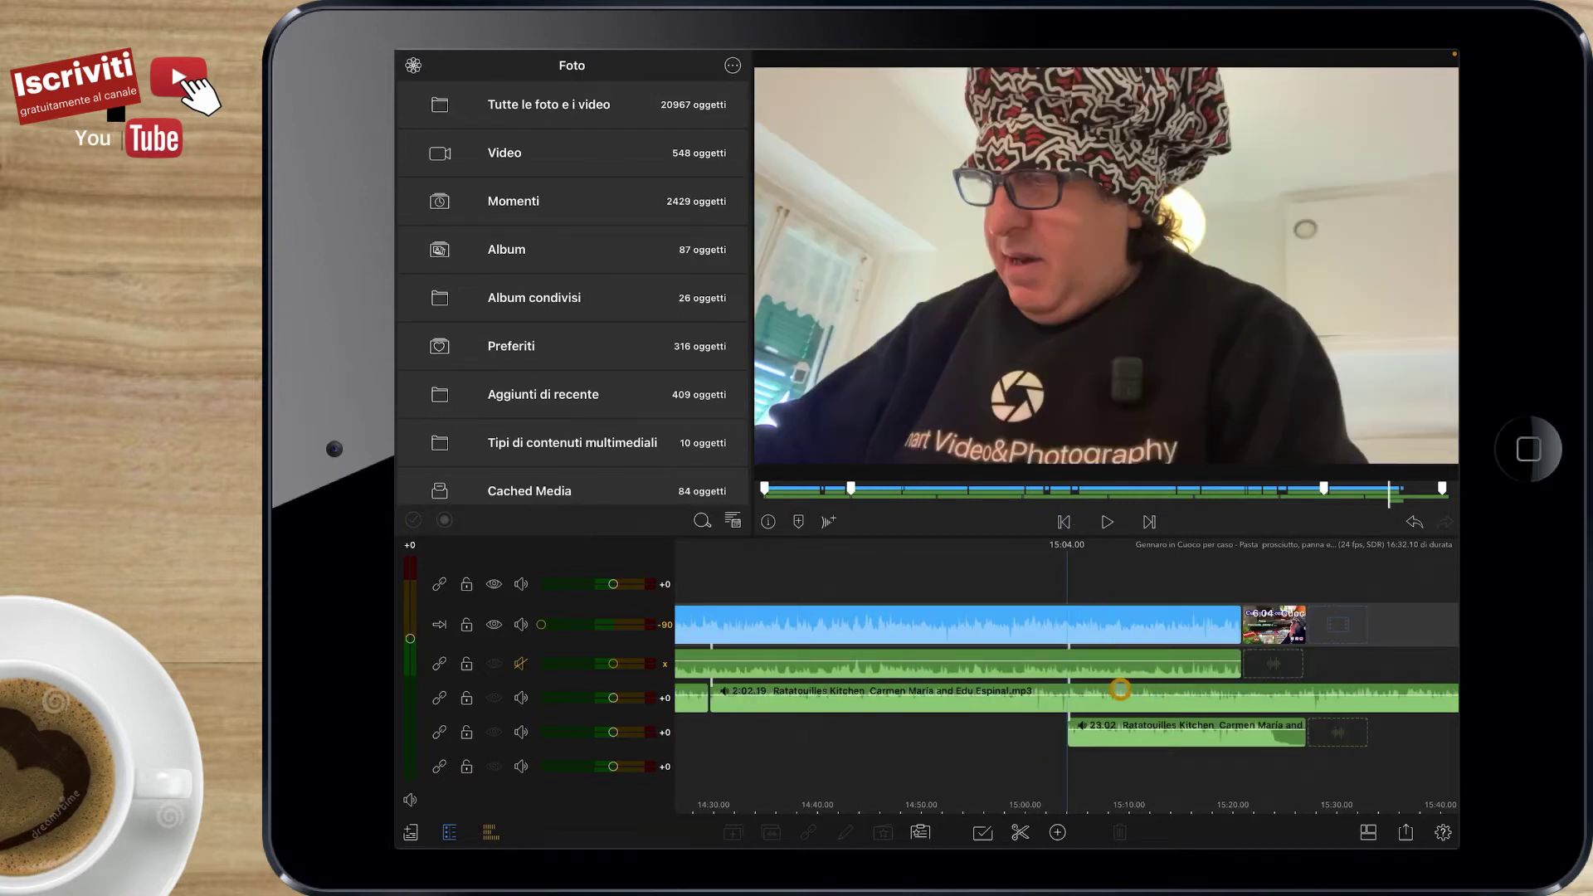
left_click(1116, 735)
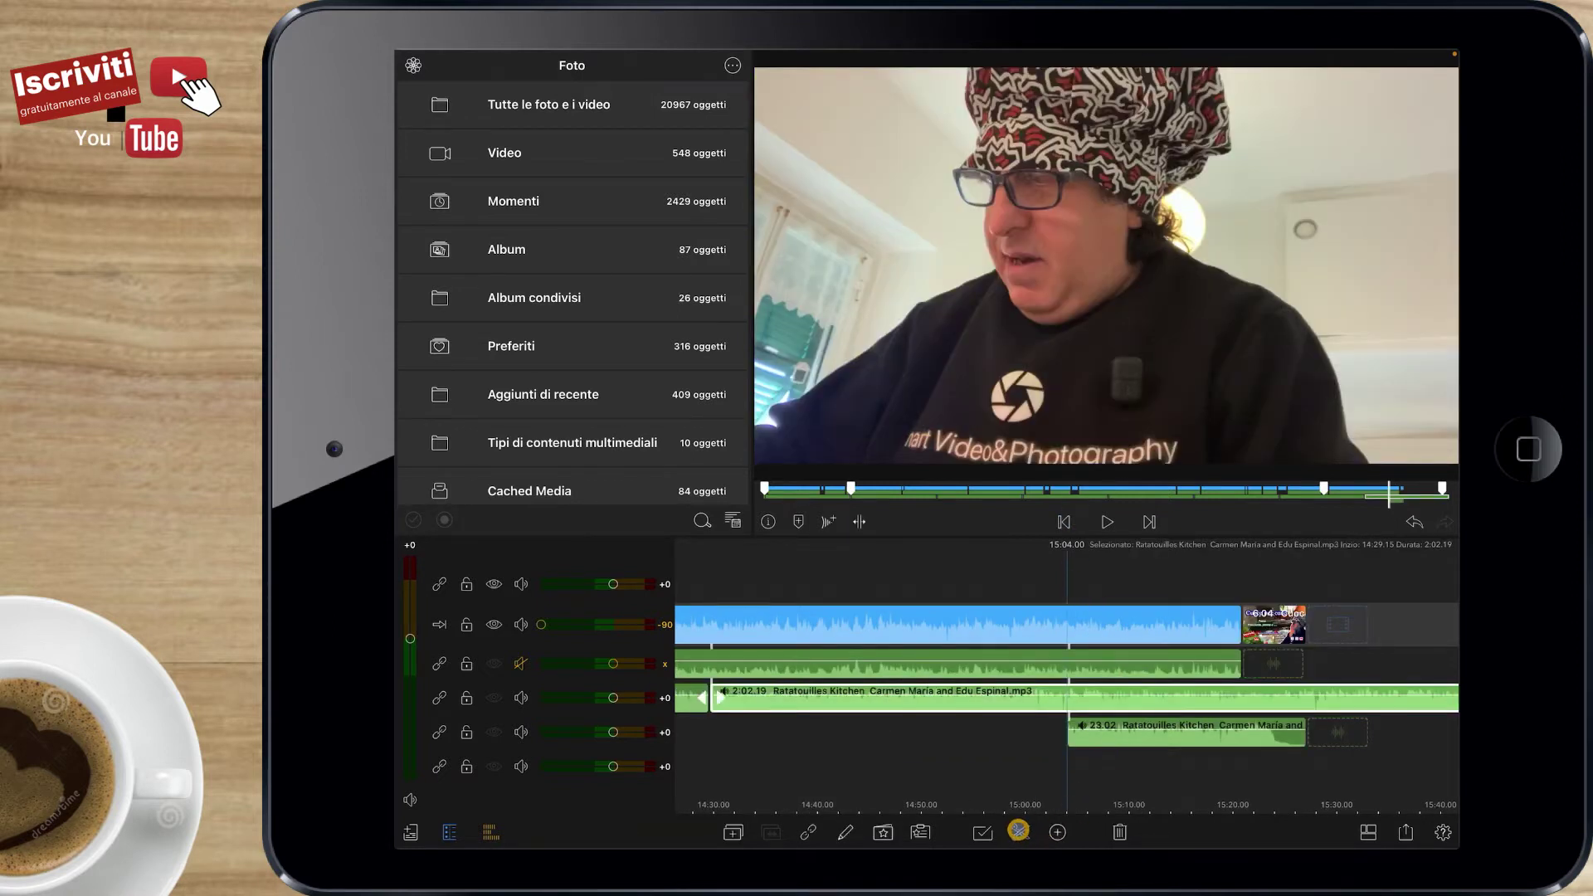
left_click(1018, 830)
left_click(1123, 833)
left_click_drag(1102, 783, 1138, 783)
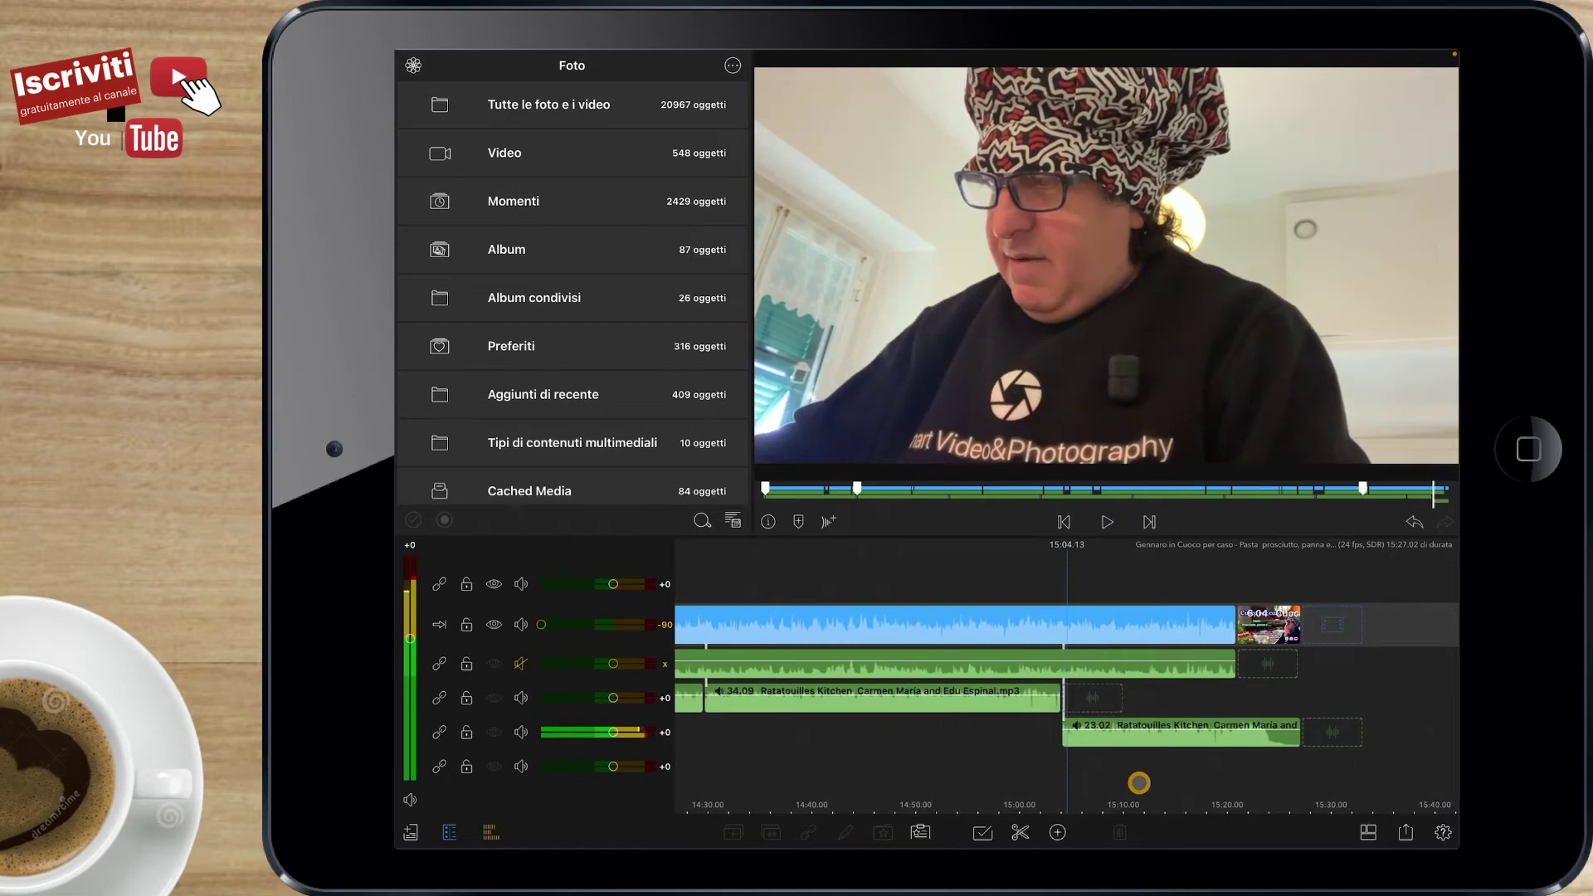
Zoom in on the timeline and line the closing music piece up with 15:04.00
key("space")
key("super+equal")
key("super+equal")
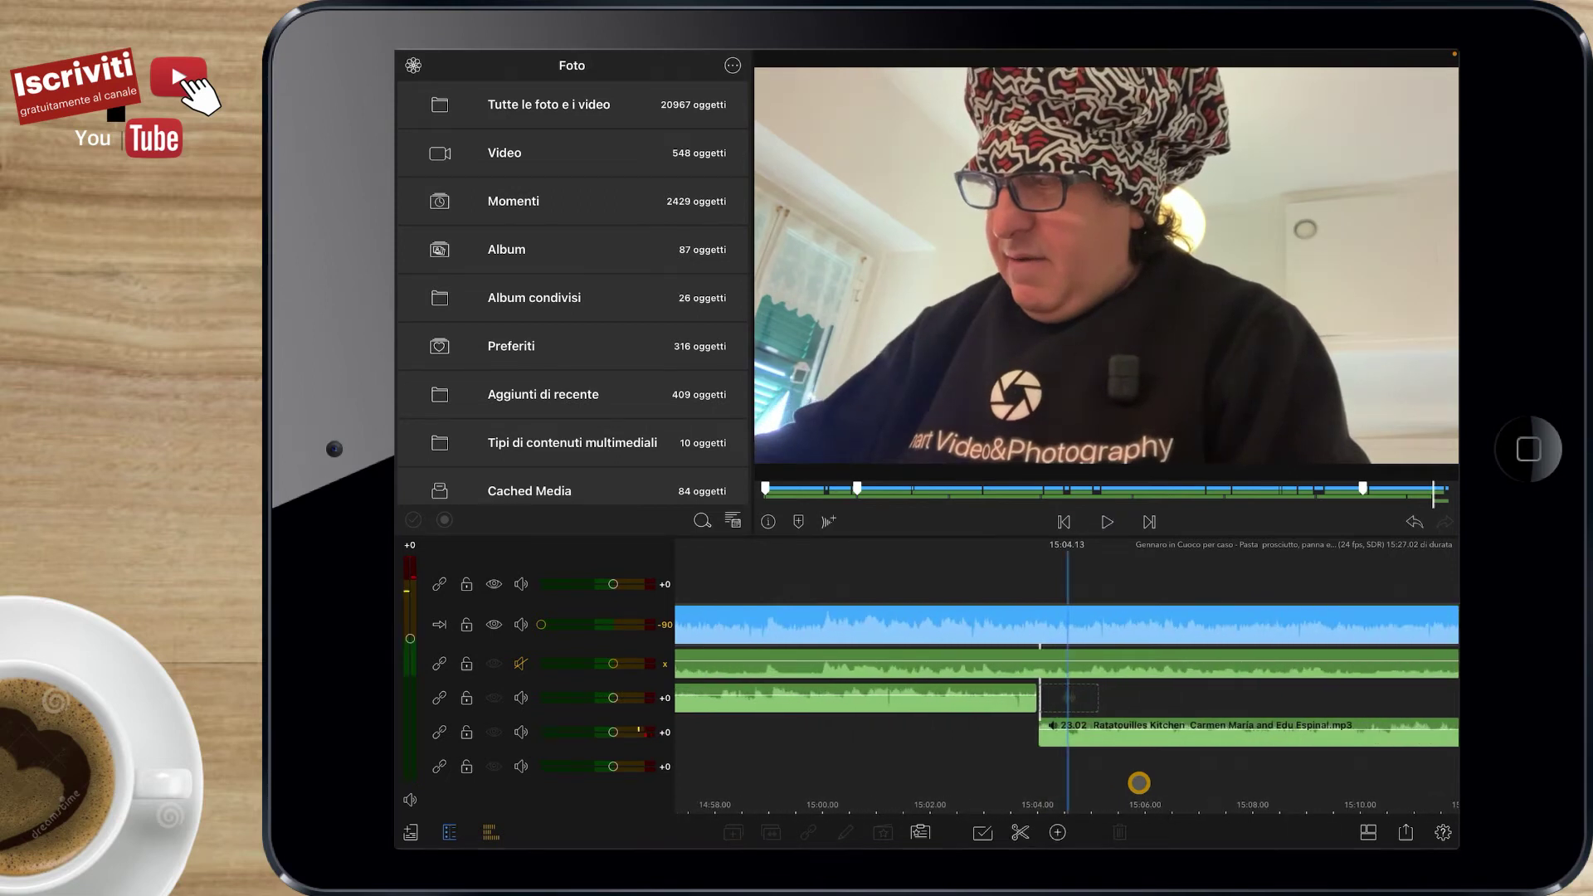
mouse_move(1098, 742)
left_mouse_down()
mouse_move(1114, 744)
mouse_move(1097, 739)
left_mouse_up()
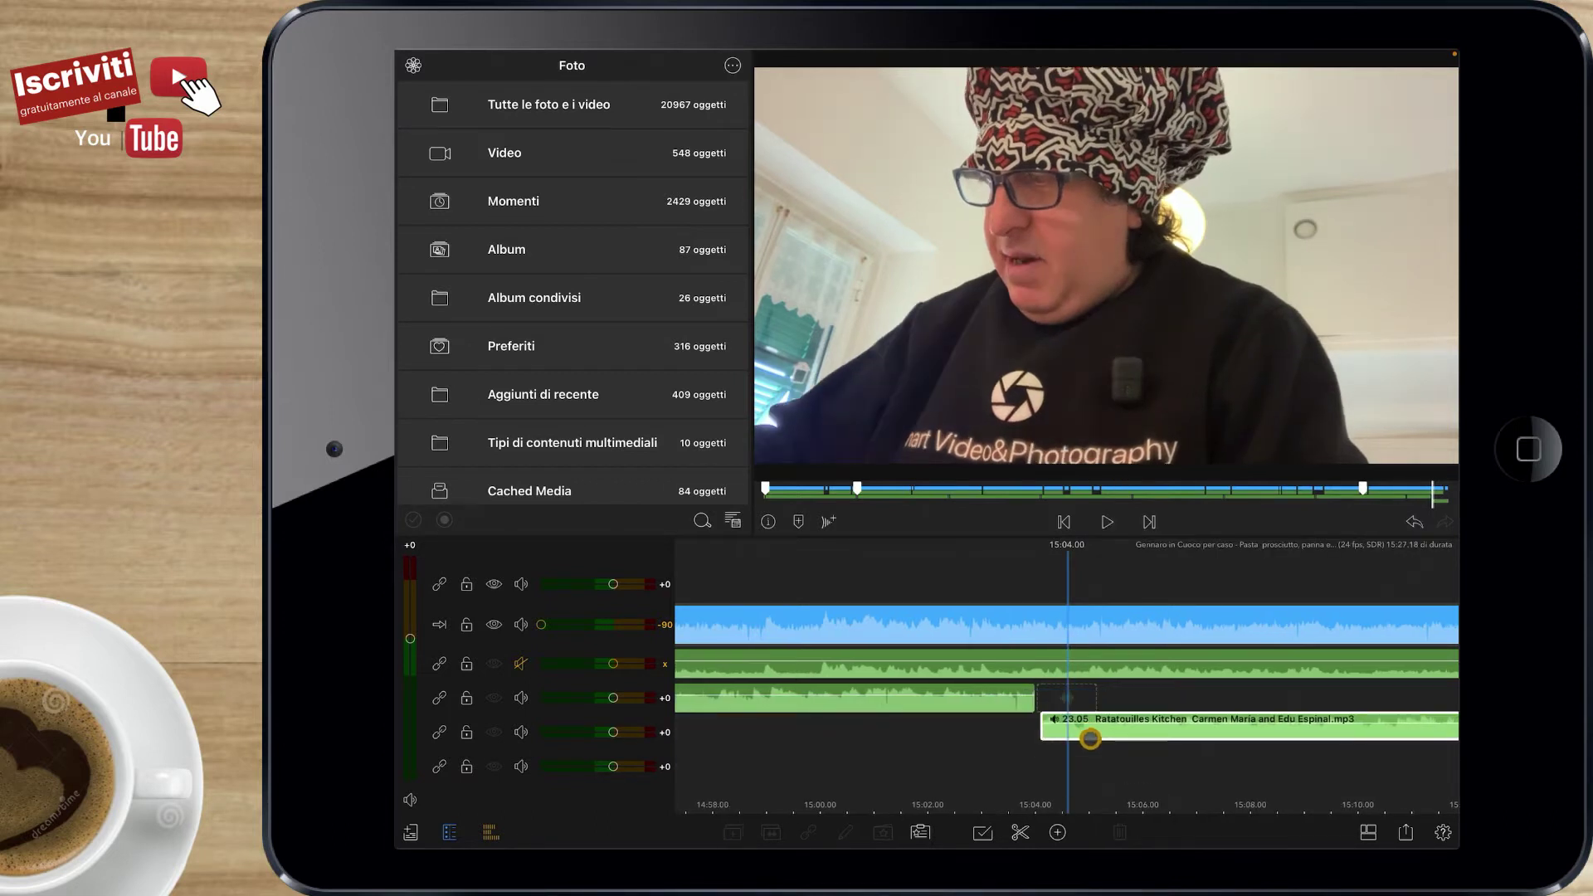
left_click_drag(1097, 738, 1177, 771)
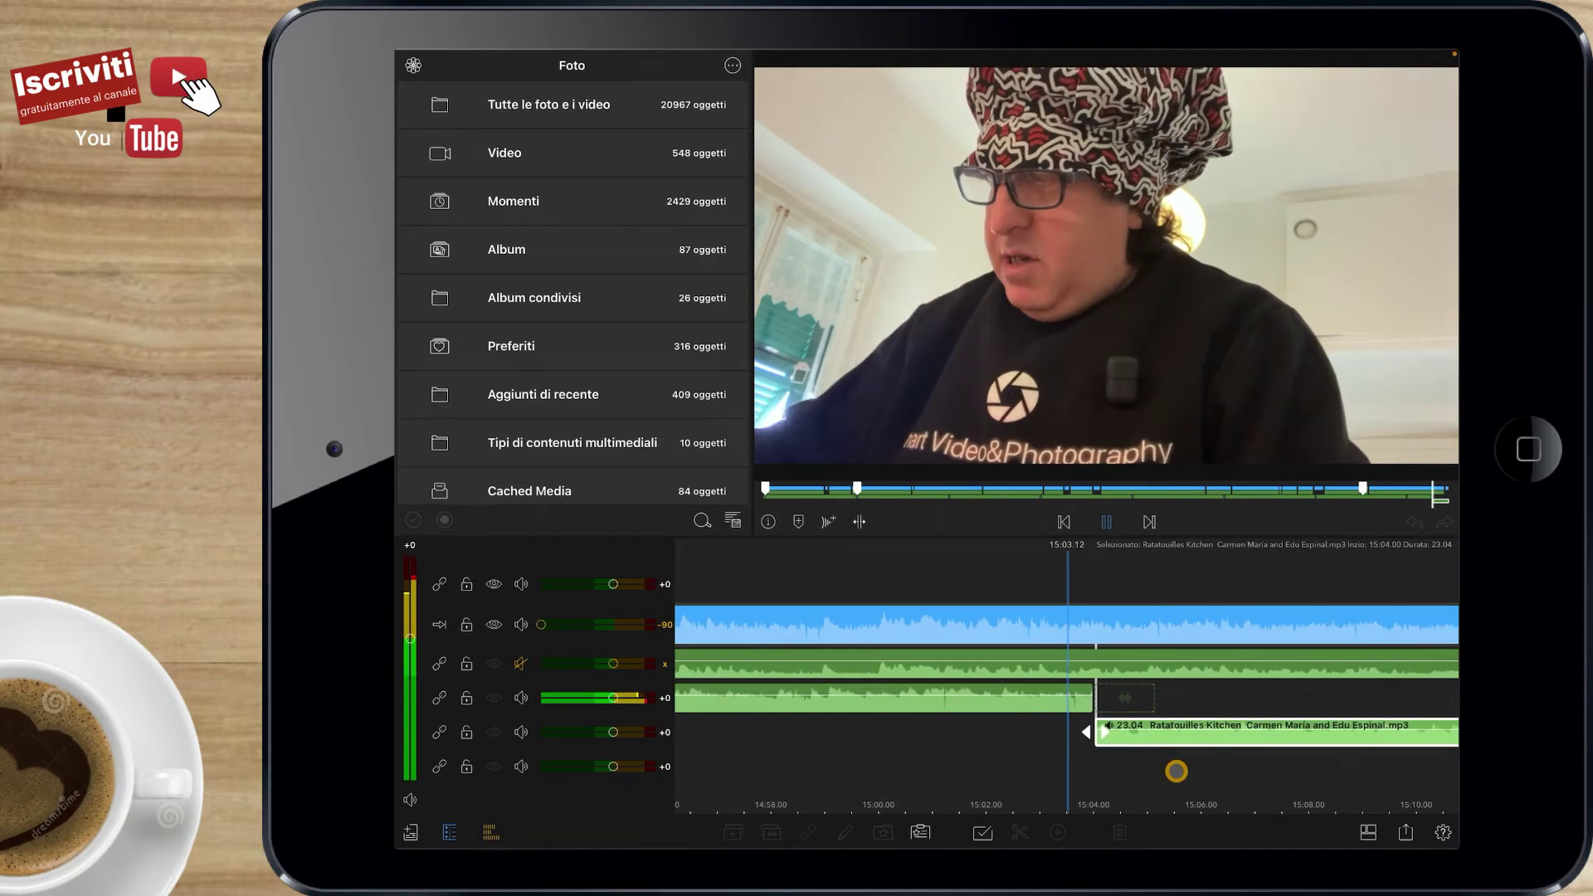
key("space")
left_click(1028, 736)
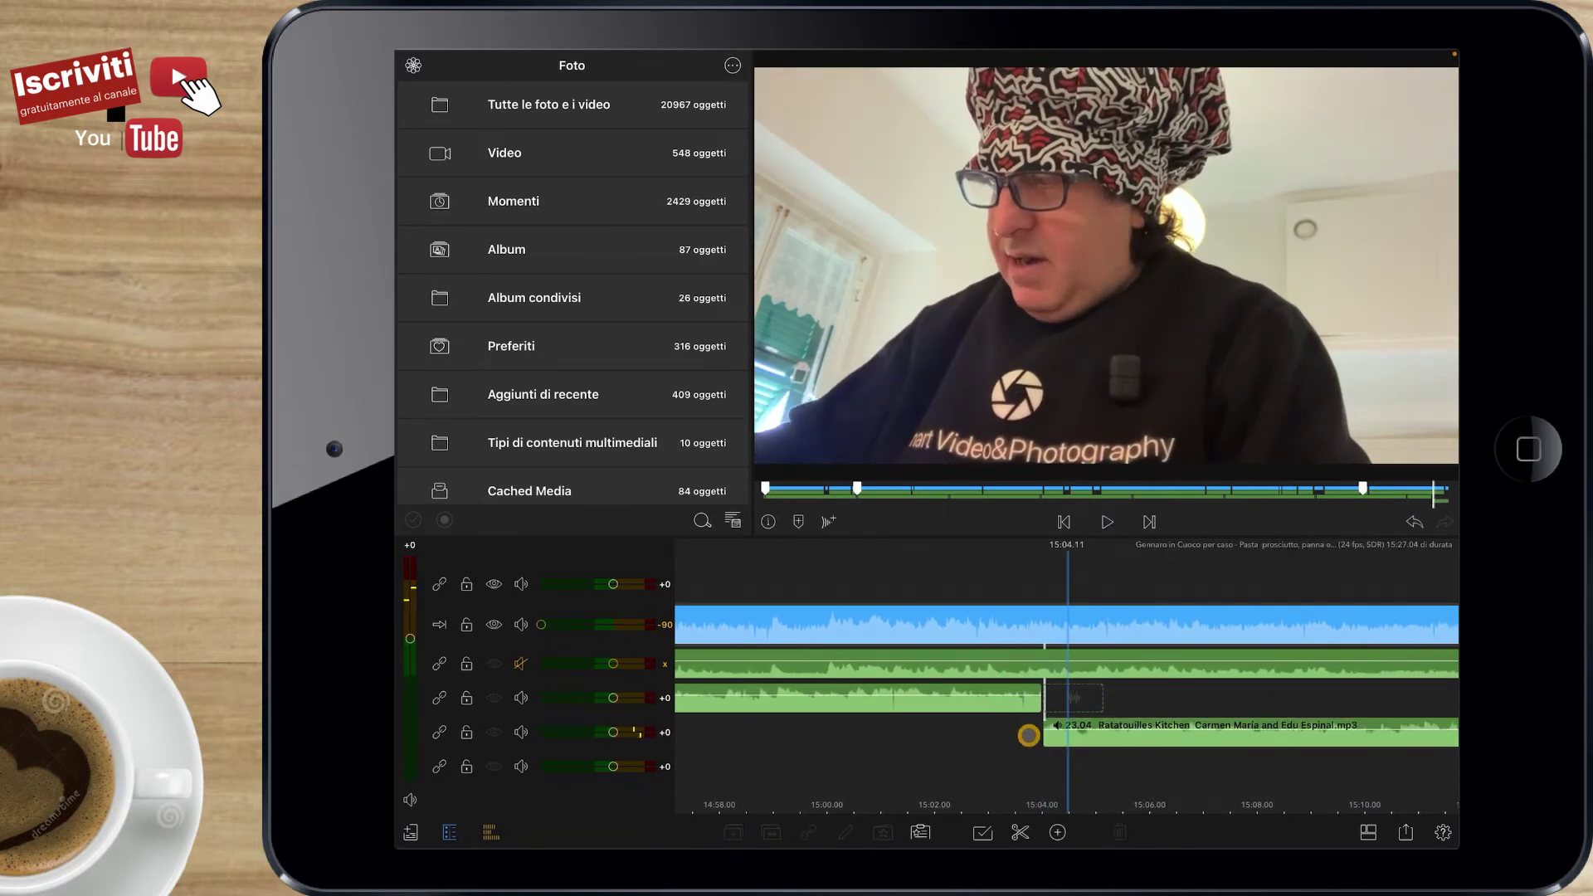
Extend the closing piece to start at 15:03.19 and play back the music join
mouse_move(1063, 733)
left_mouse_down()
mouse_move(1162, 768)
mouse_move(1299, 774)
left_mouse_up()
key("space")
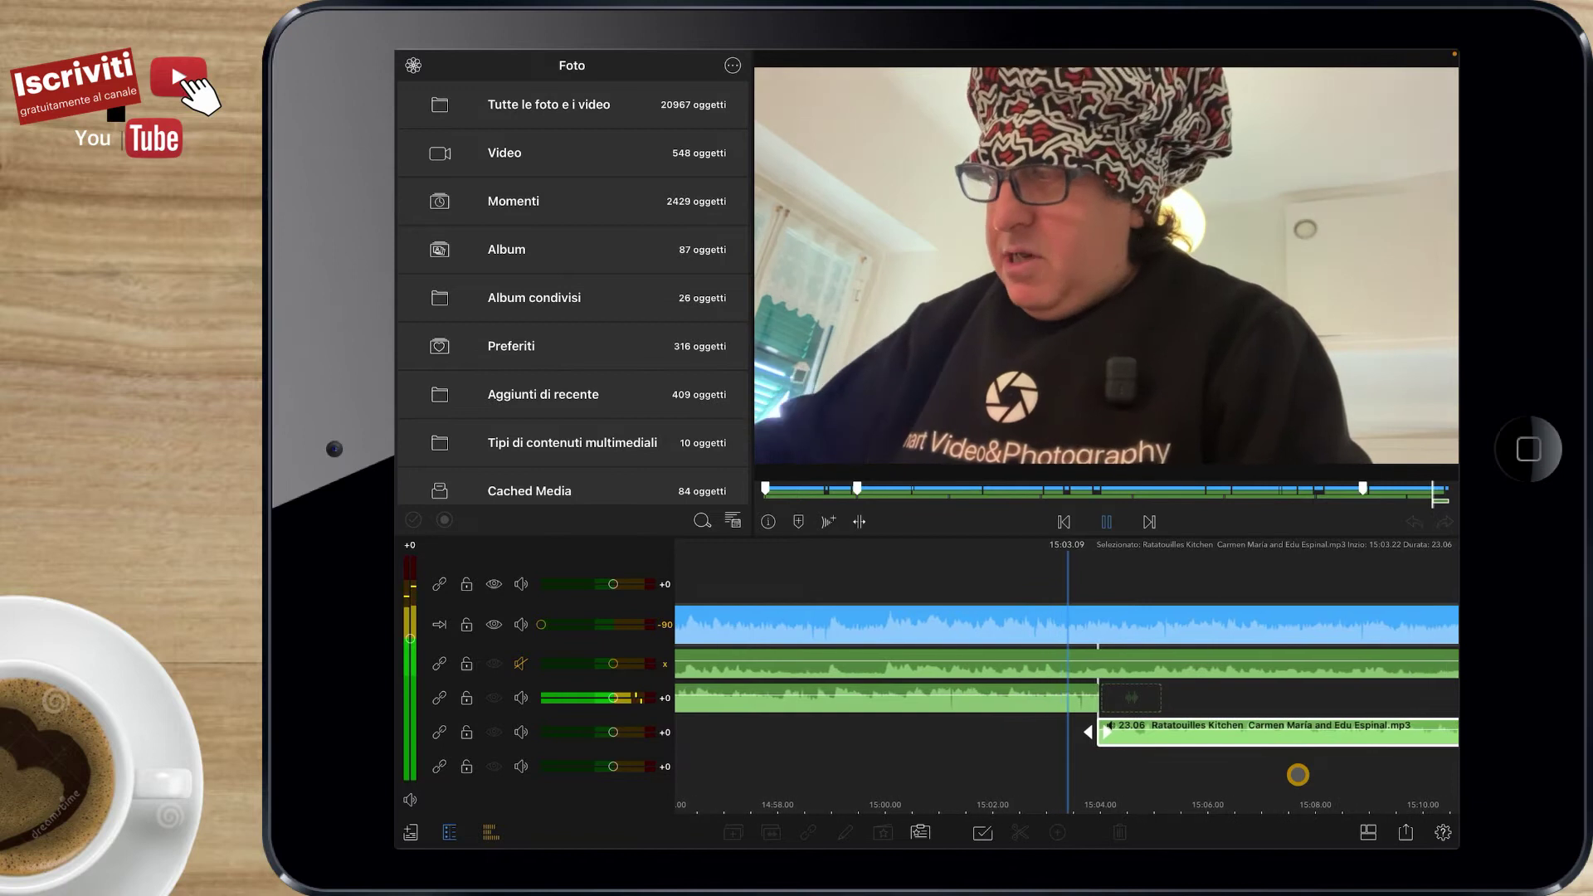
left_click(1110, 725)
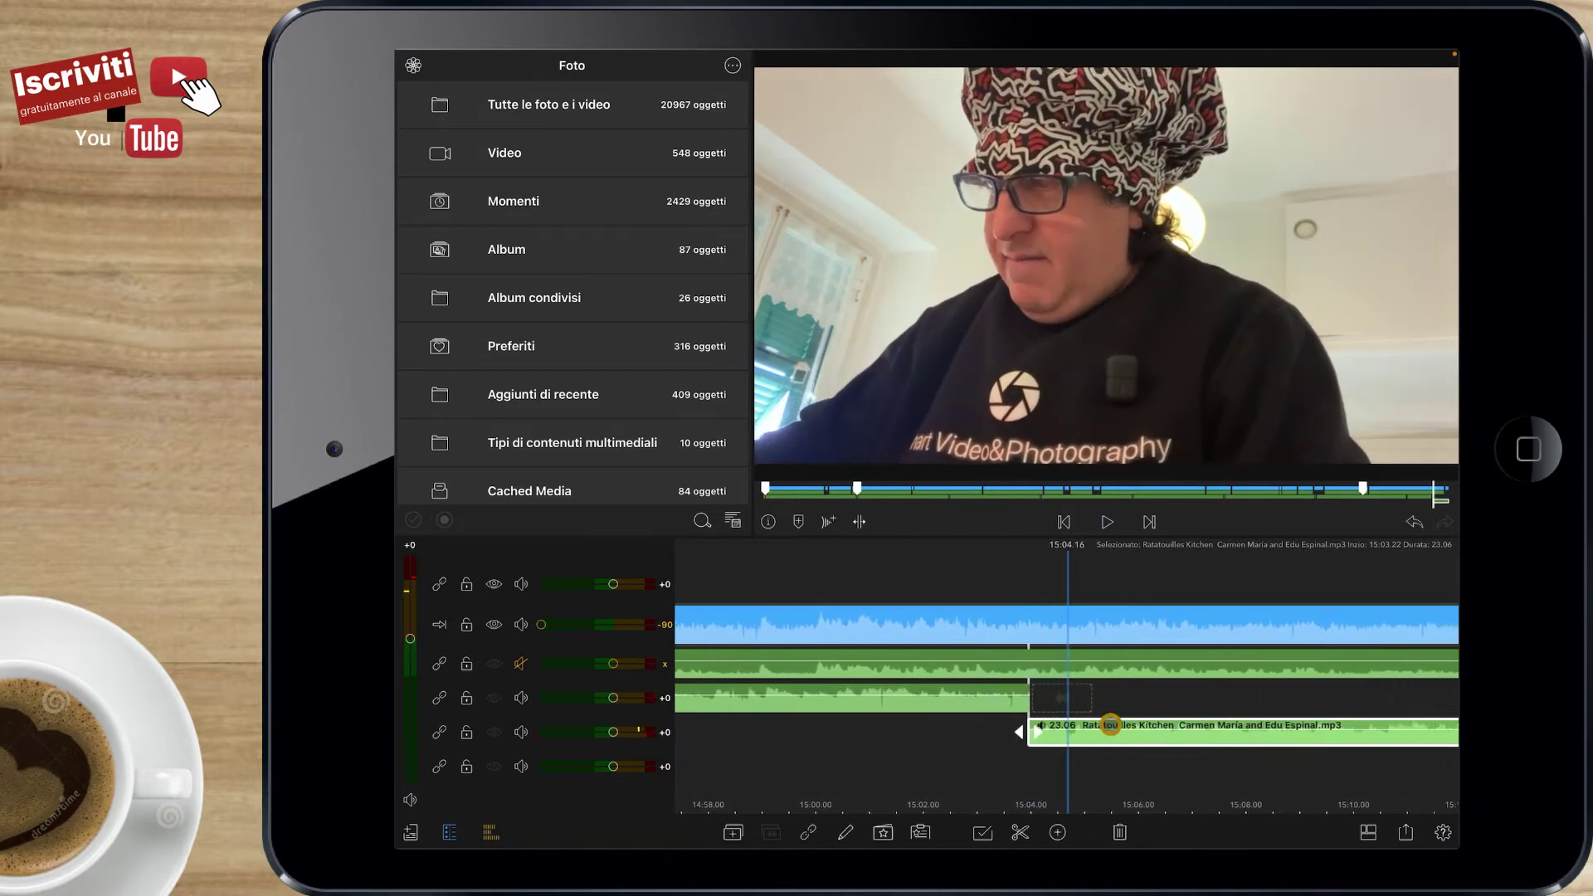
left_click_drag(1018, 732, 1112, 733)
key("space")
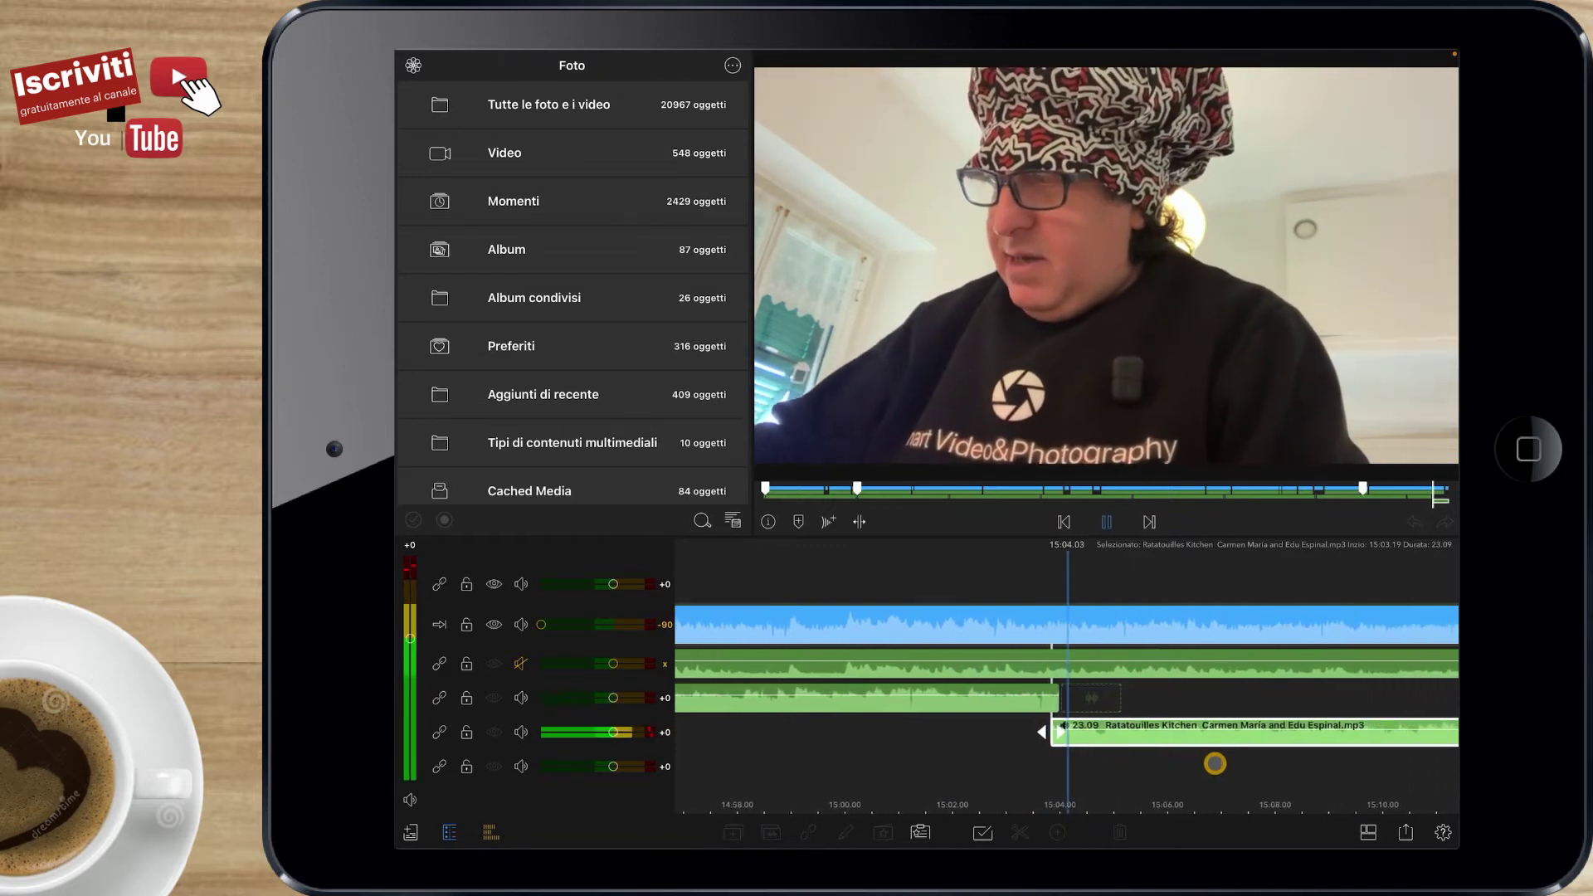
left_click_drag(1215, 763, 1192, 766)
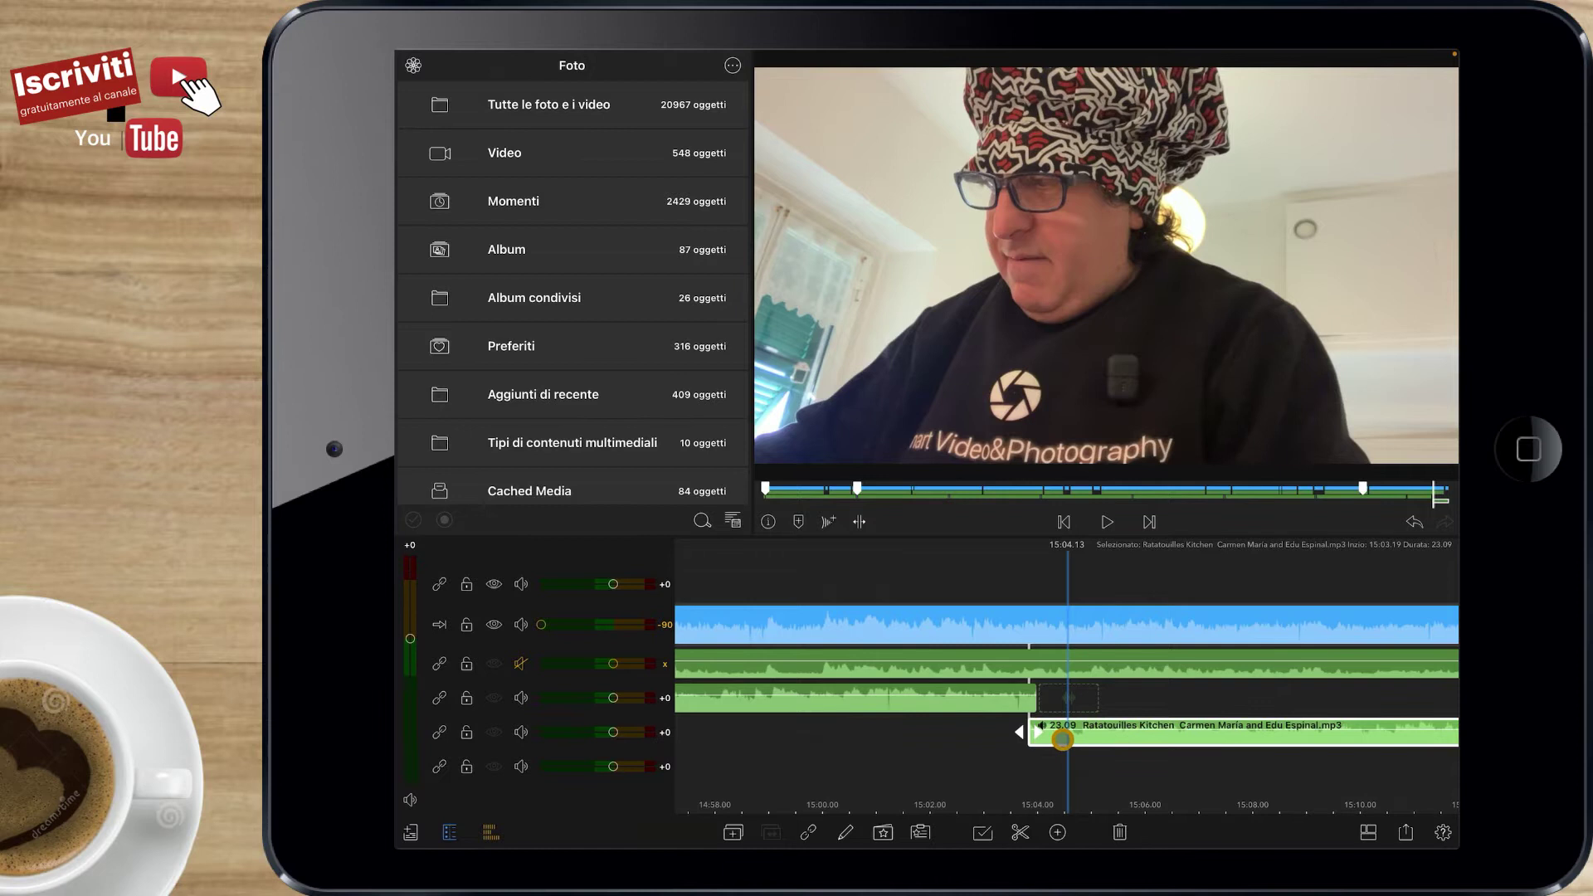
scroll(1063, 738, "up", 5)
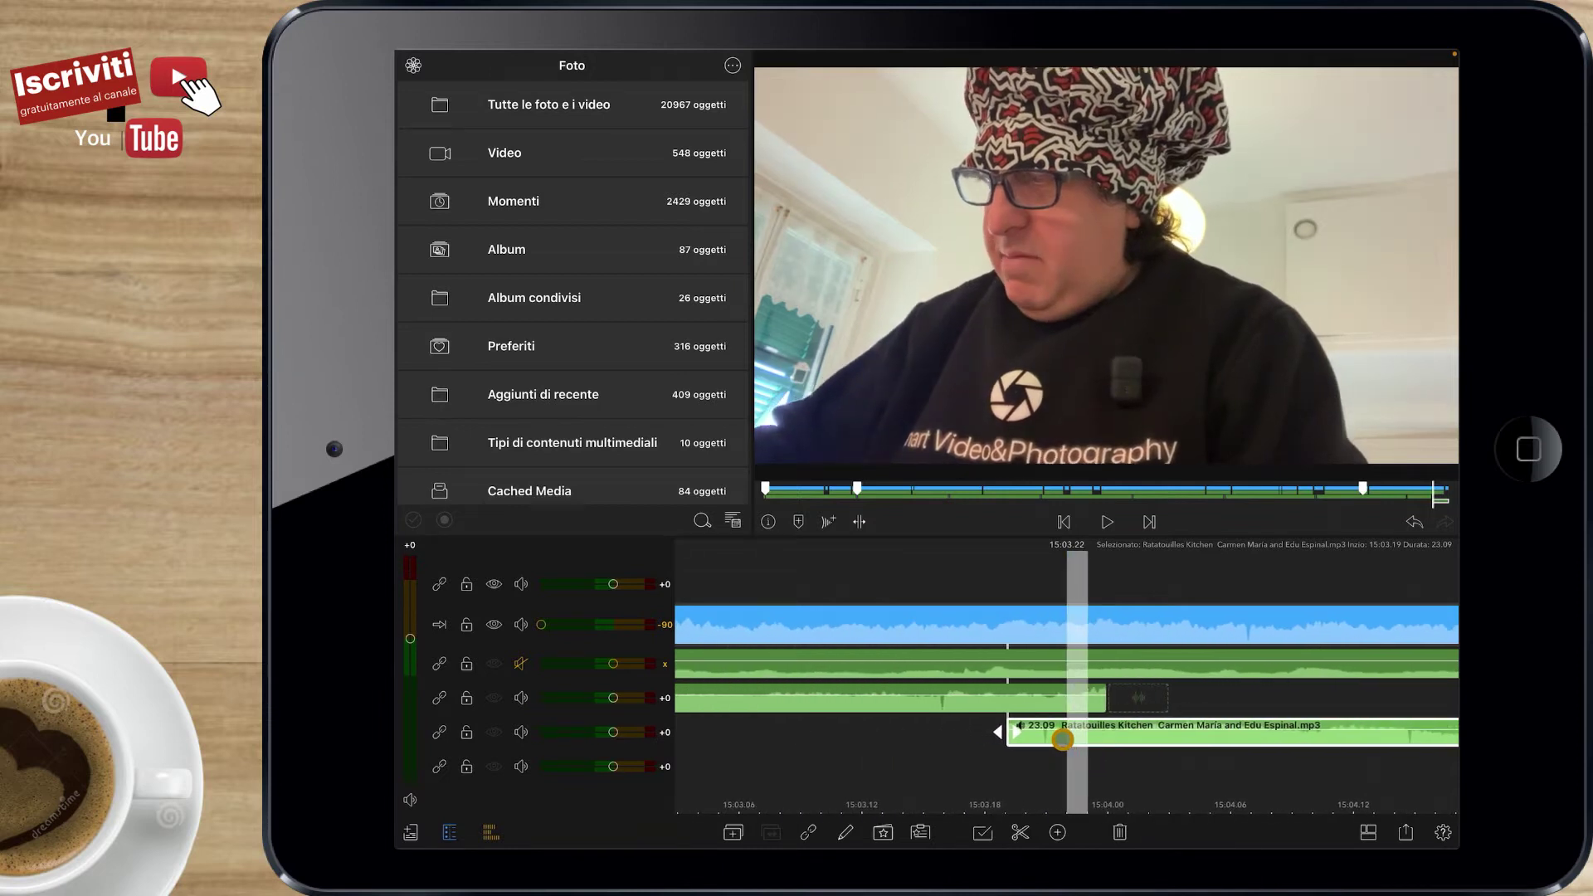
scroll(1064, 739, "up", 3)
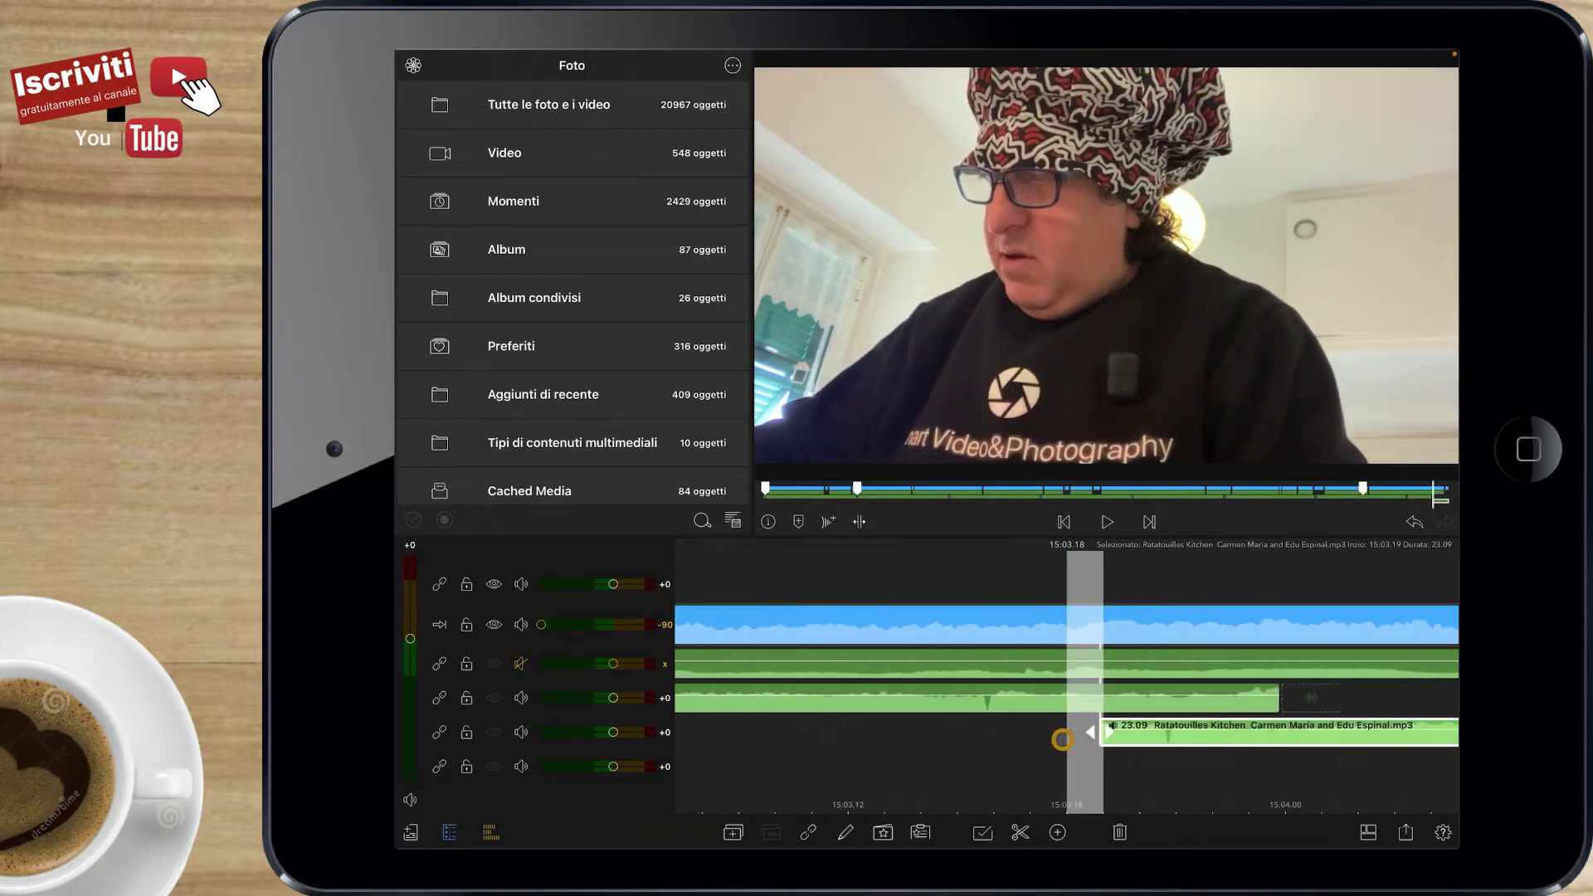
scroll(1131, 766, "right", 5)
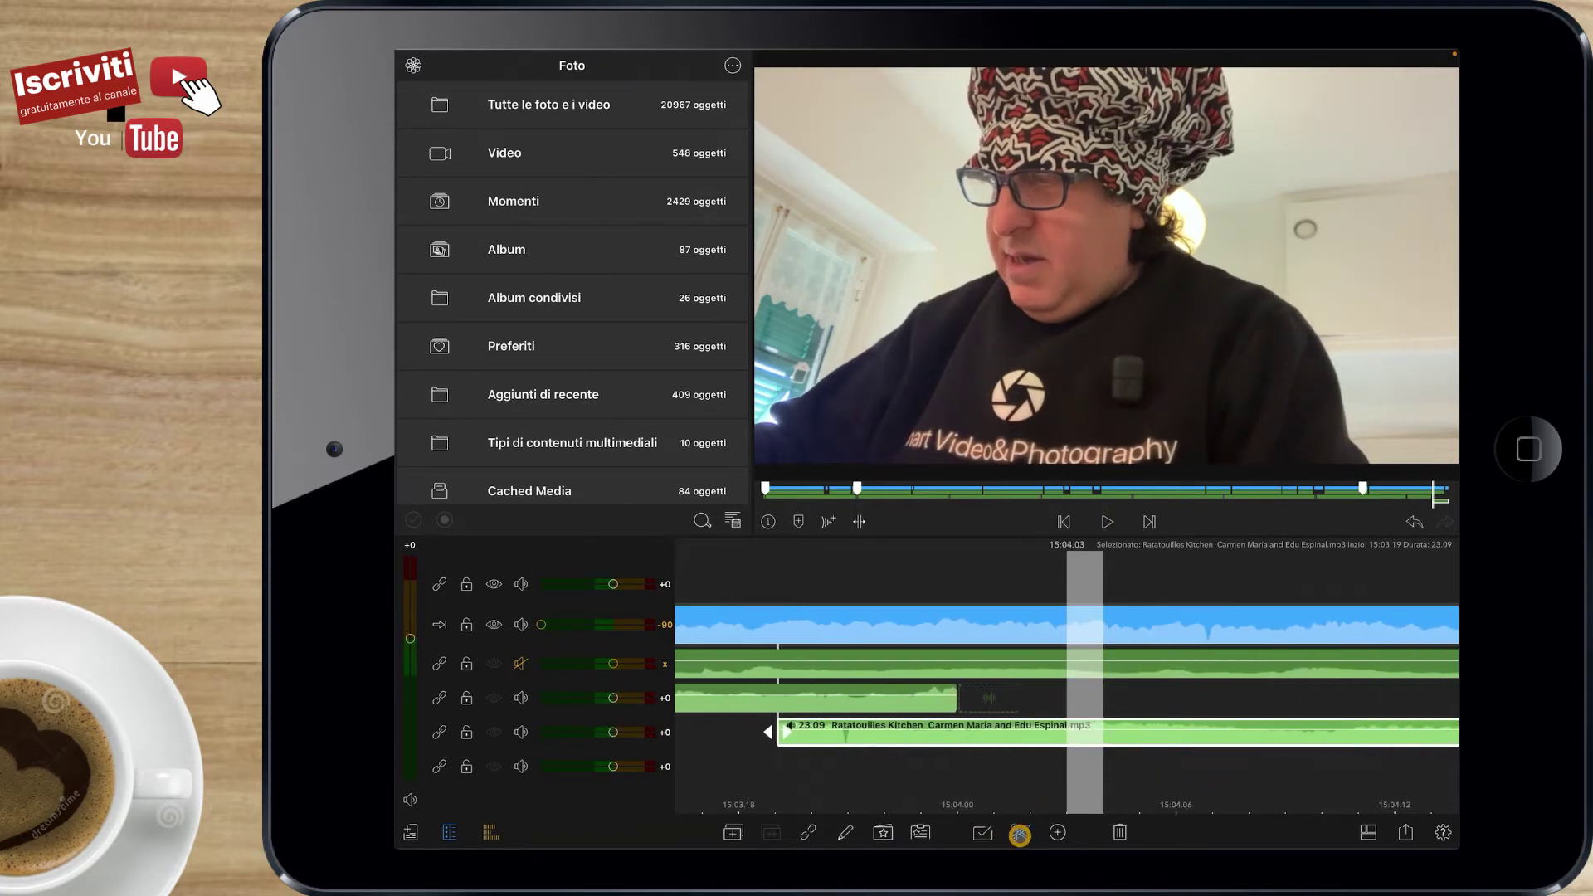
Split off and delete the 0.08 sliver, then play back the music join
left_click(1020, 834)
left_click_drag(1079, 779, 1116, 778)
left_click(1117, 835)
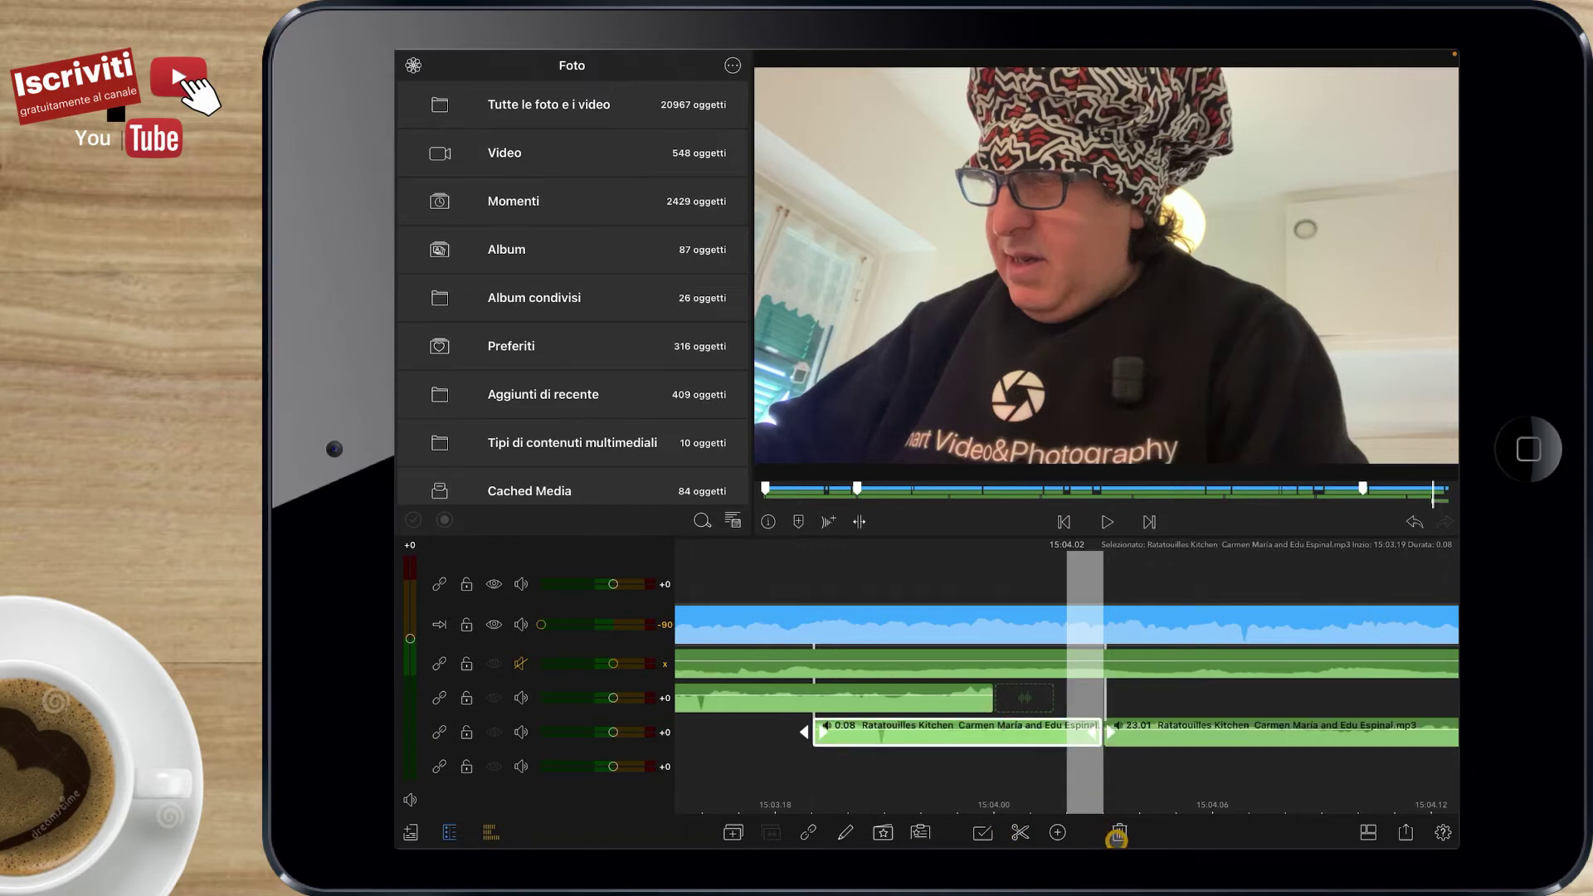
scroll(1225, 797, "right", 5)
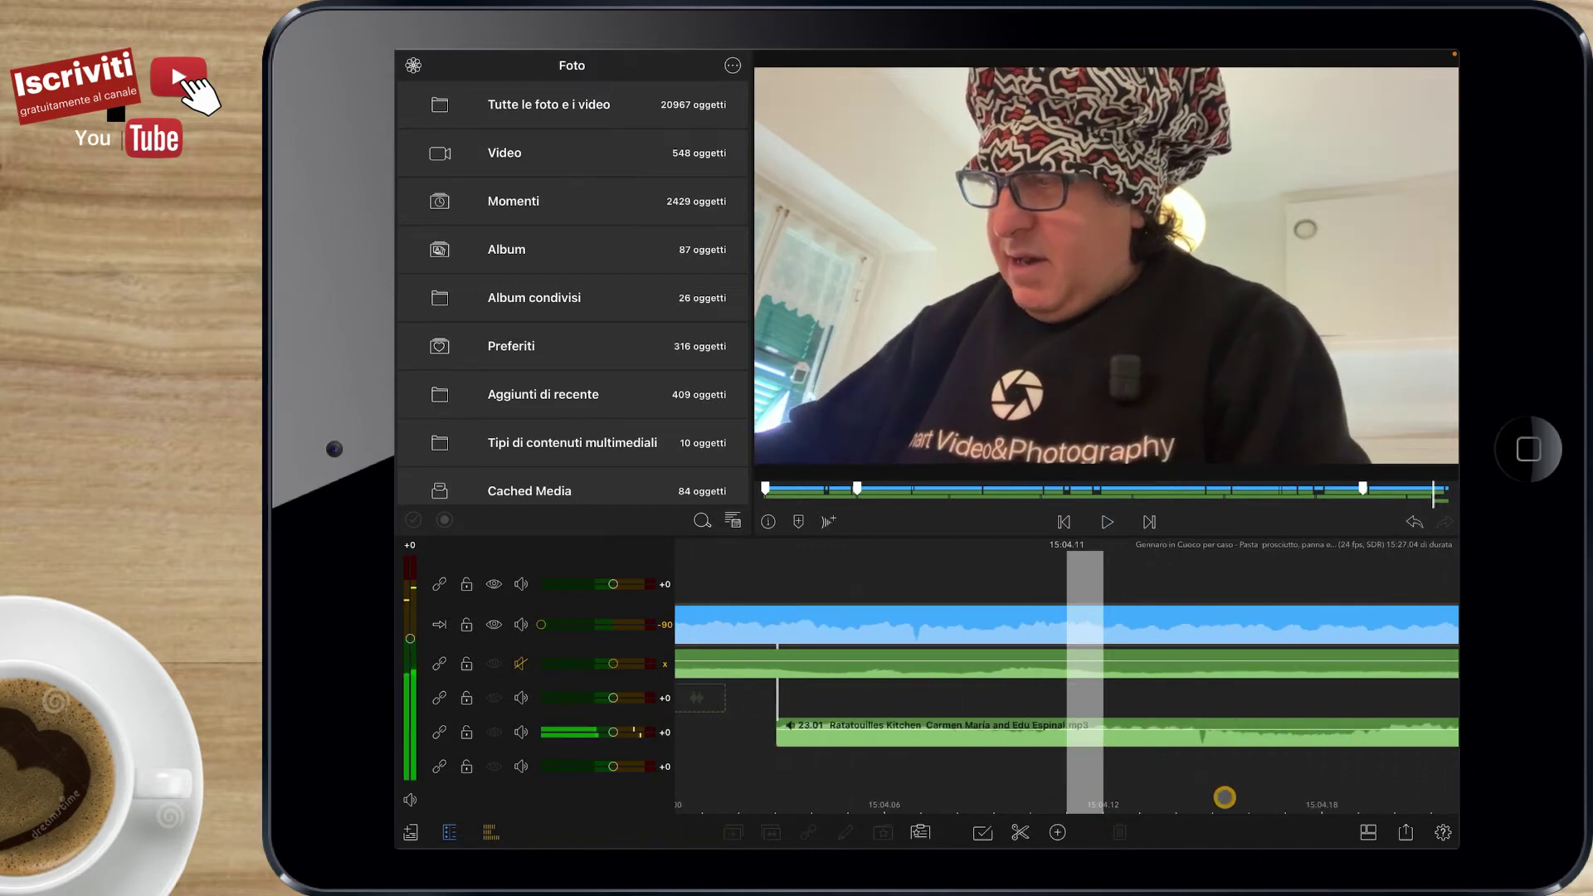
scroll(1225, 797, "left", 5)
key("space")
left_click(1096, 751)
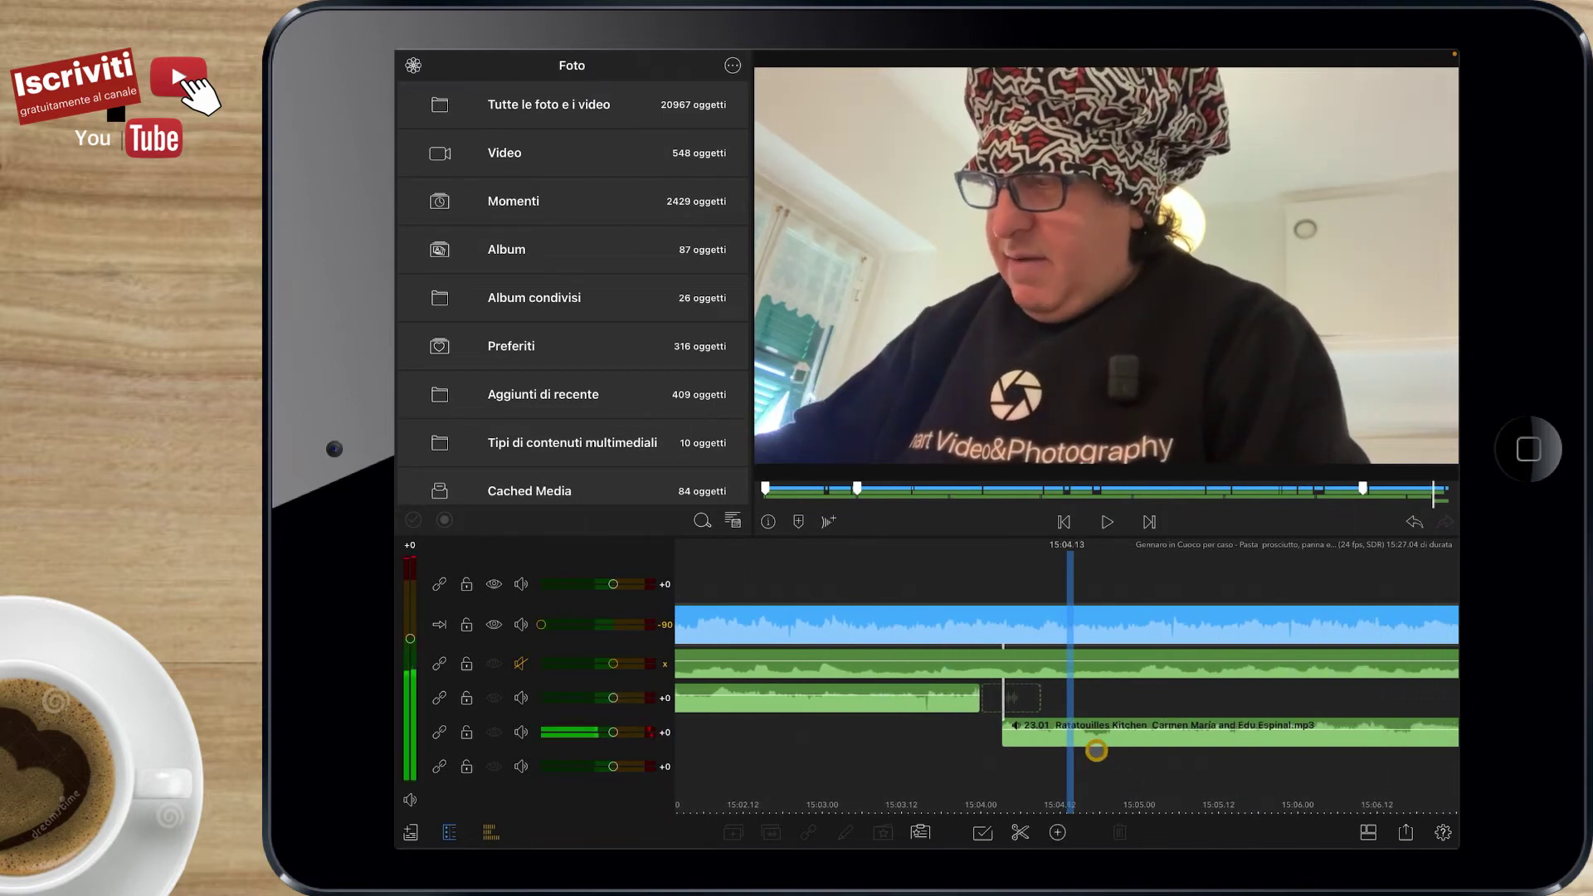
Move the 23.01 Ratatouilles Kitchen piece up beside the previous music at 15:04.00
mouse_move(1087, 741)
left_mouse_down()
mouse_move(1066, 742)
mouse_move(1151, 765)
left_mouse_up()
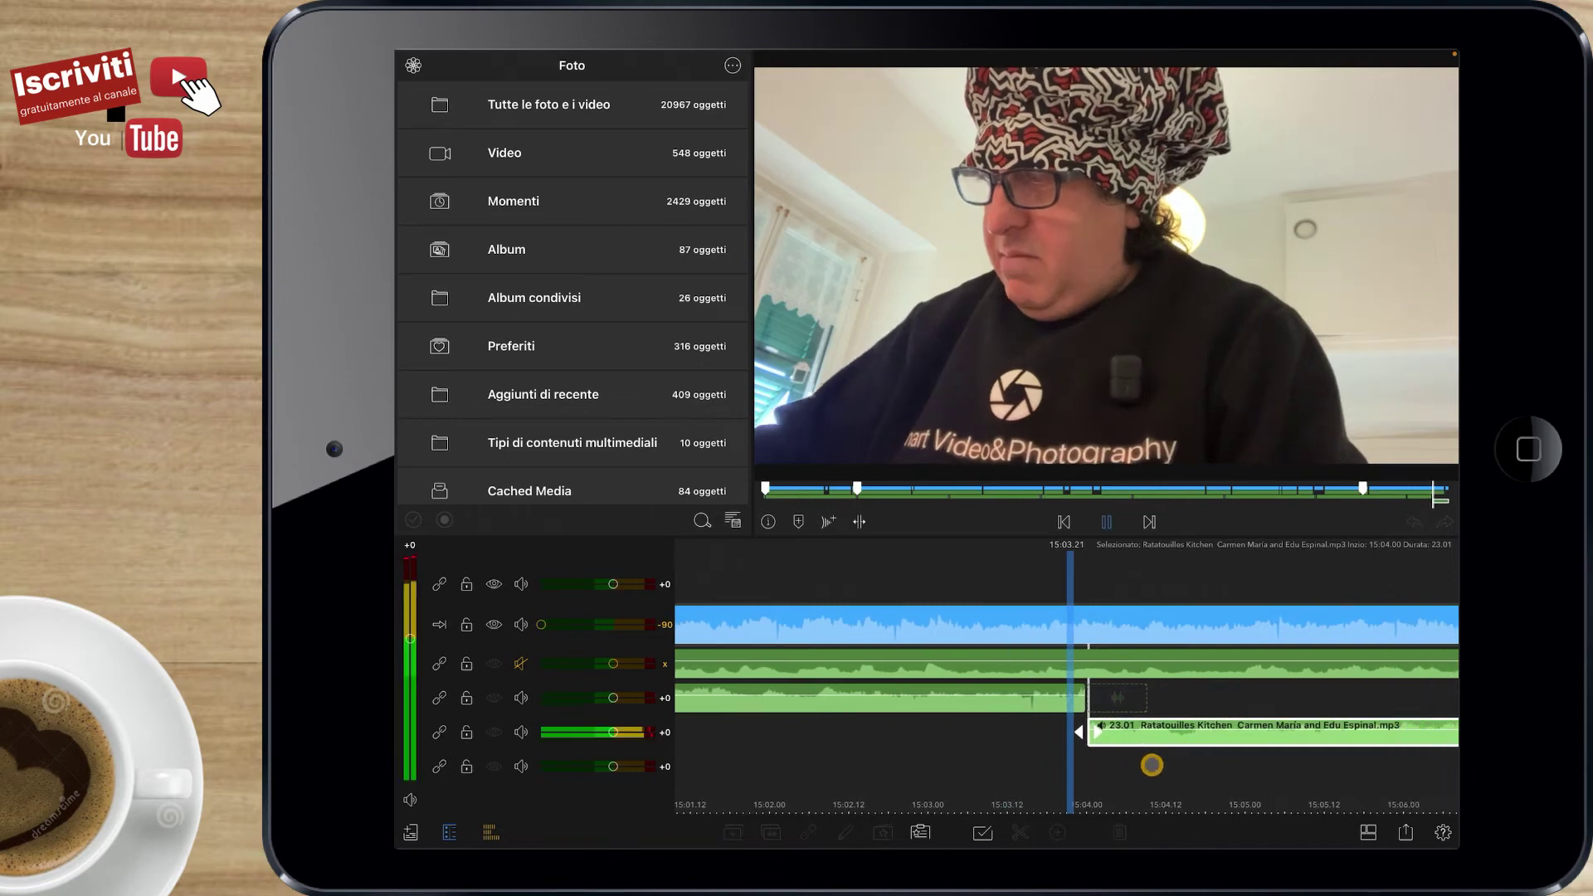
left_click_drag(1152, 765, 1388, 761)
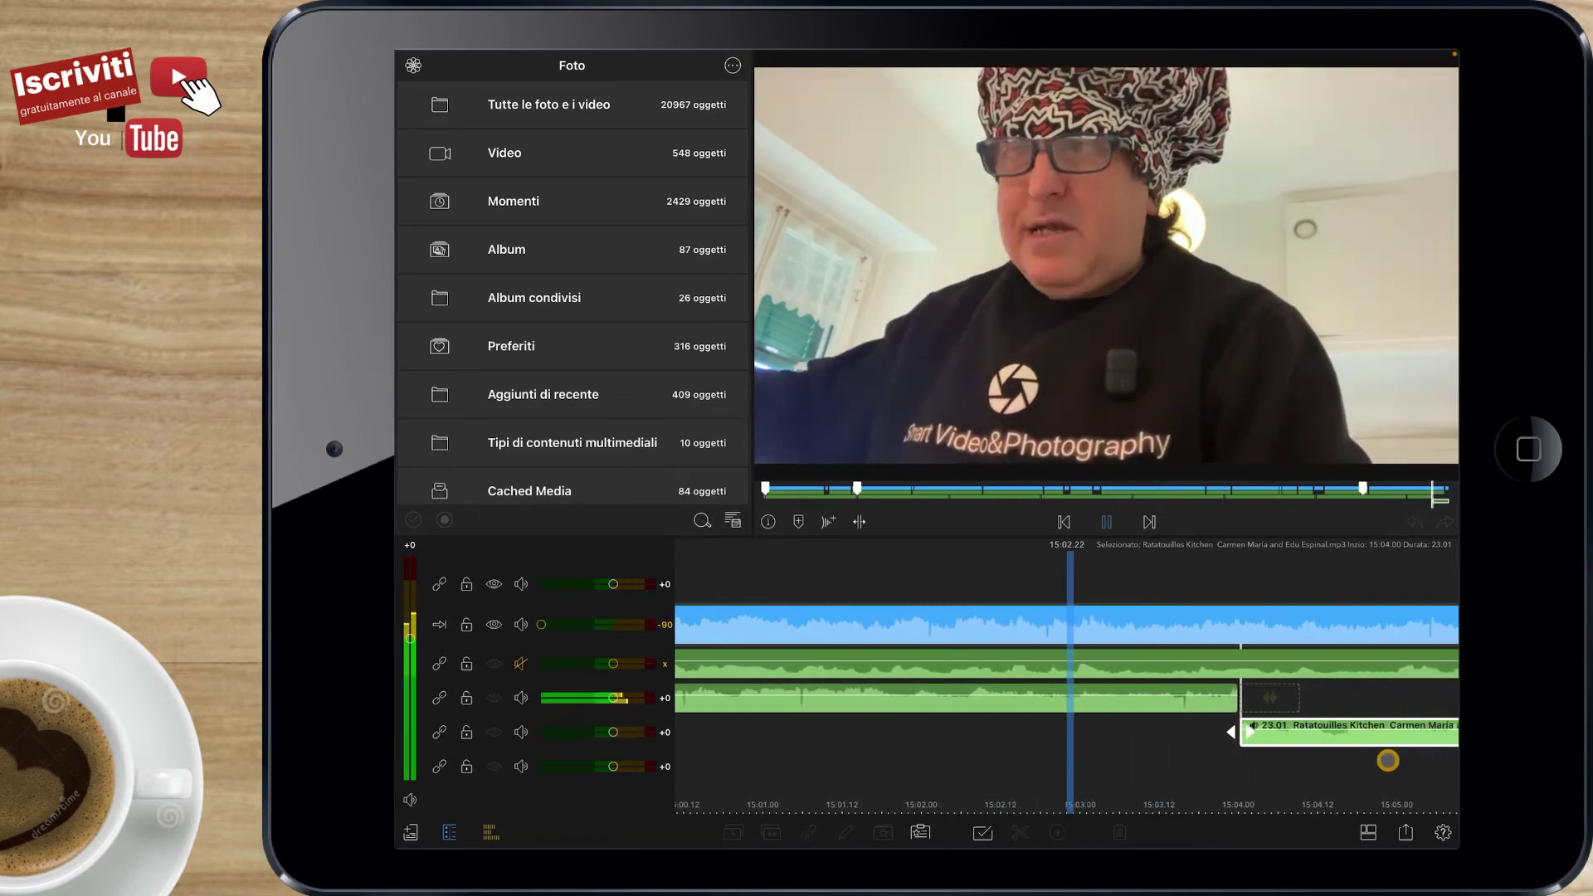
left_click(1187, 741)
mouse_move(1144, 736)
left_mouse_down()
mouse_move(1132, 750)
mouse_move(1111, 712)
left_mouse_up()
Move the Ratatouilles Kitchen music onto the upper track and add a Cross Dissolve at the join
left_click(1068, 817)
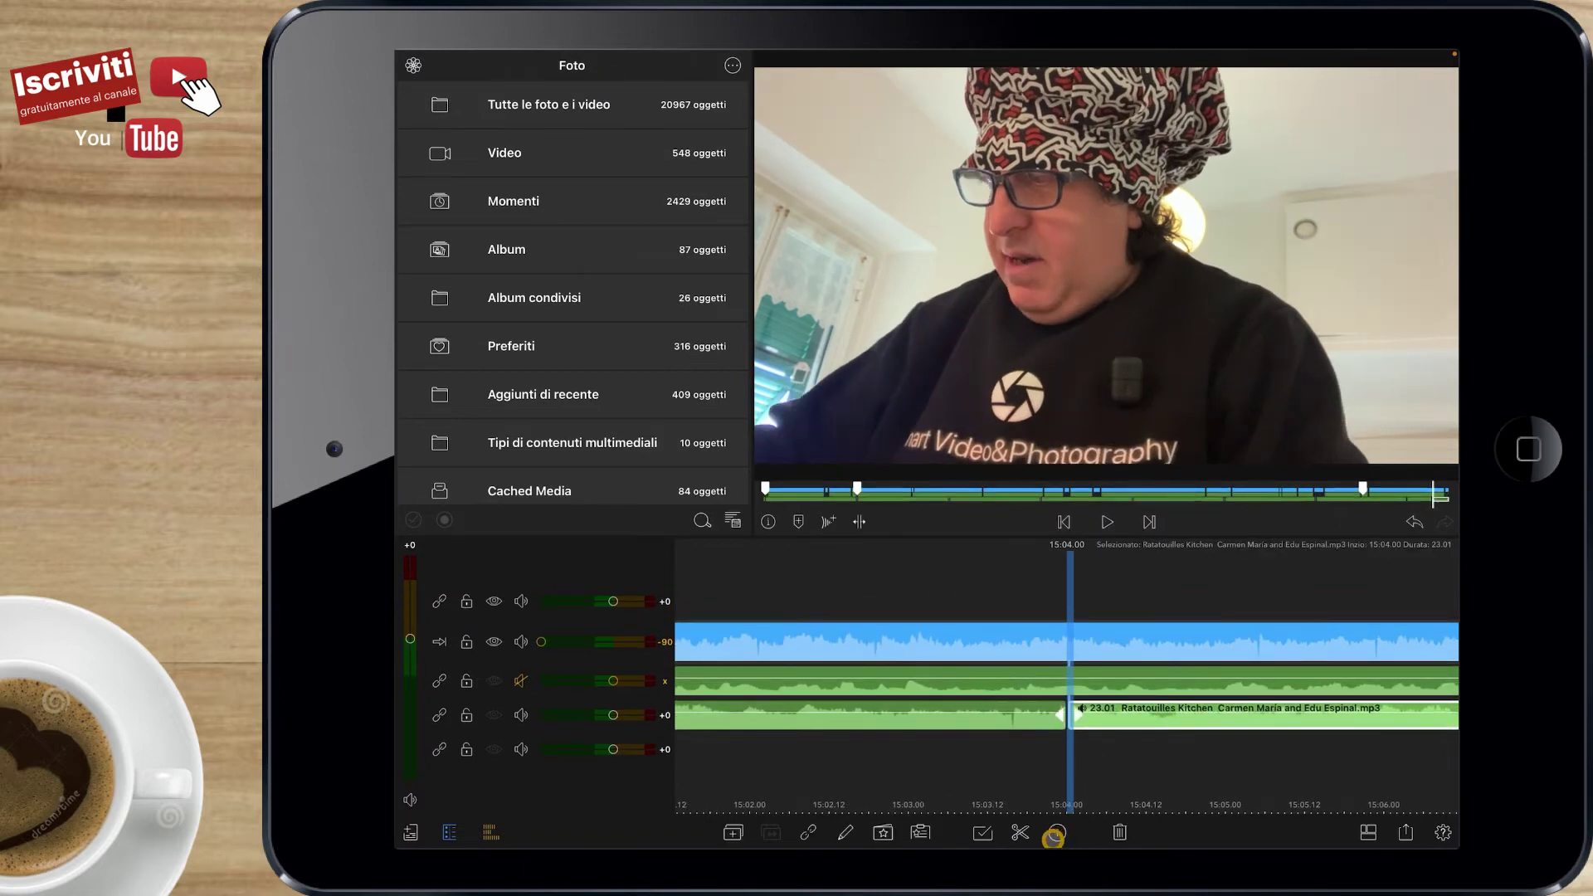
left_click(1053, 837)
left_click(1166, 722)
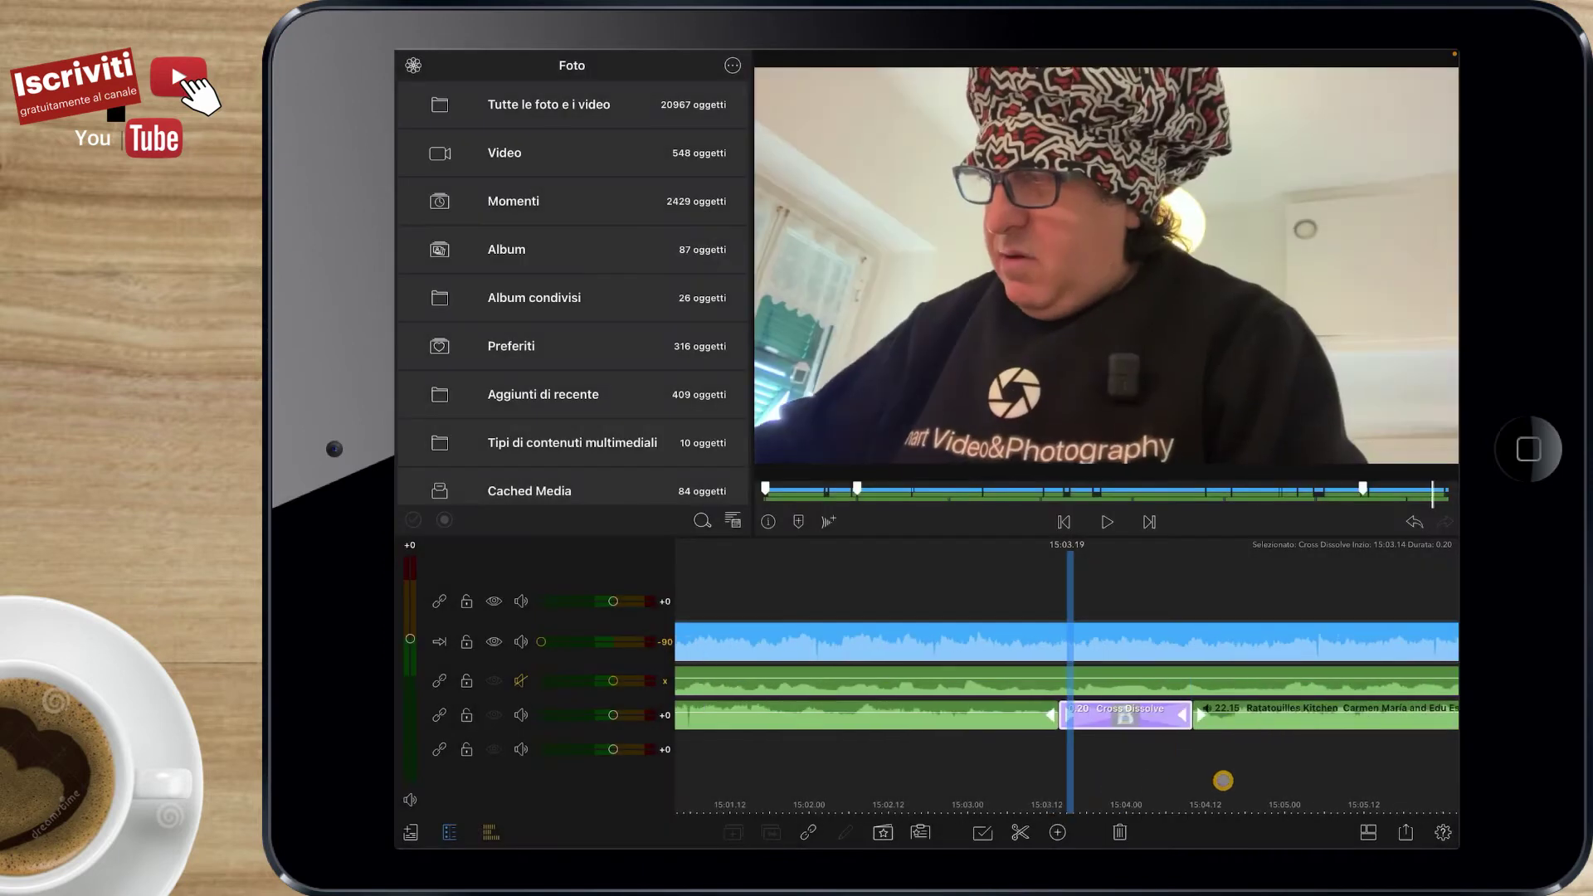
Play back the 0:20 cross dissolve starting at 15:03.14 to hear the blend
left_click_drag(1223, 780, 1344, 778)
key("space")
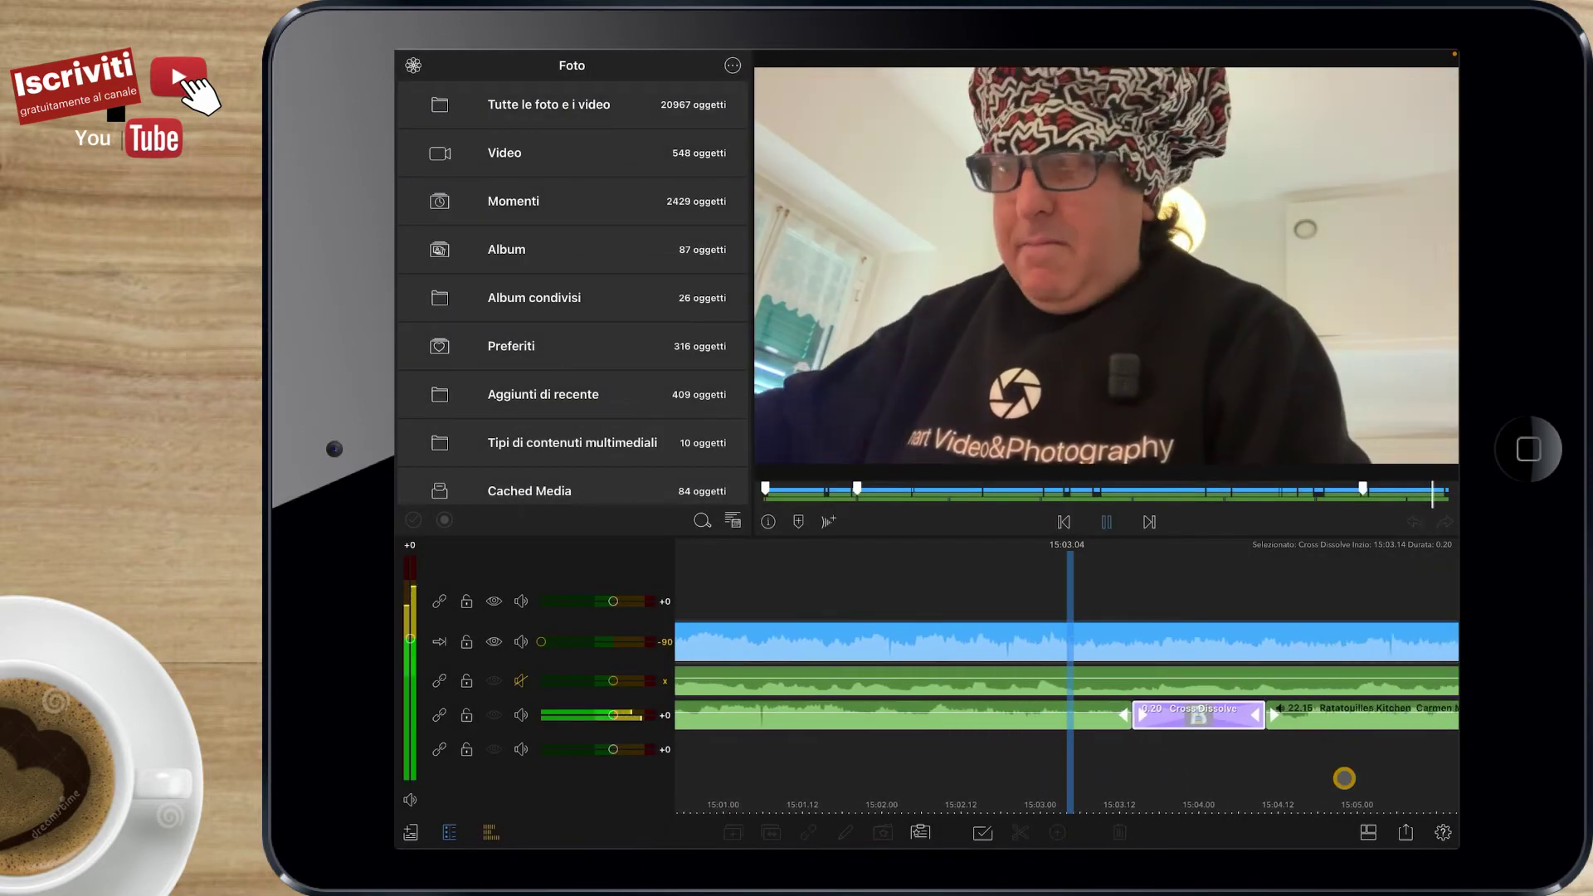
scroll(1345, 778, "down", 2)
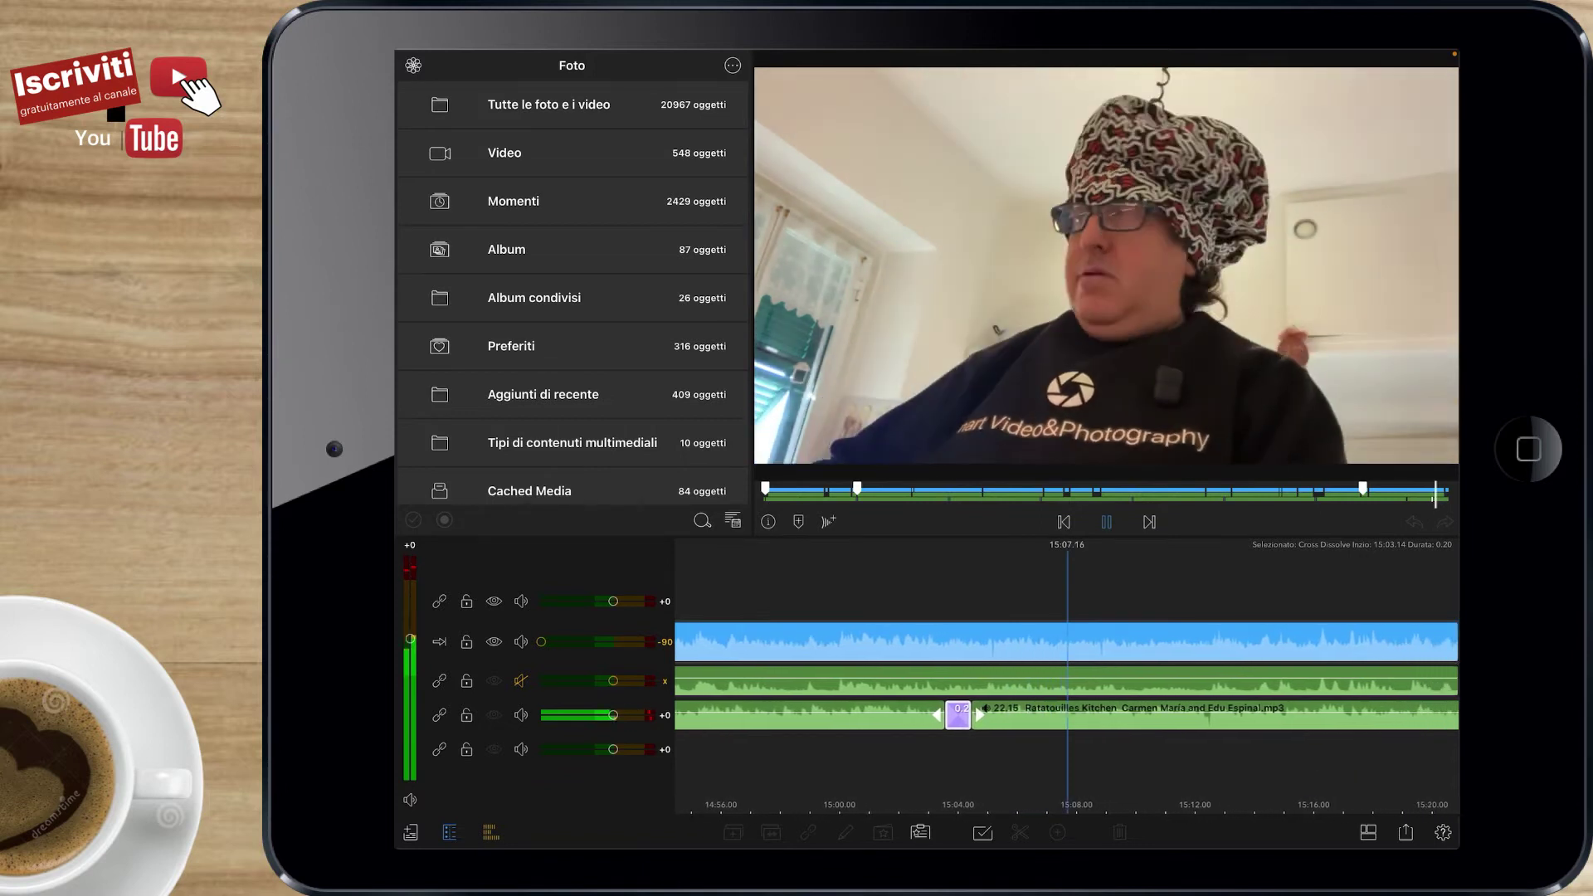
Mark and split at 15:09.04, then delete the 4.18 music piece
key("space")
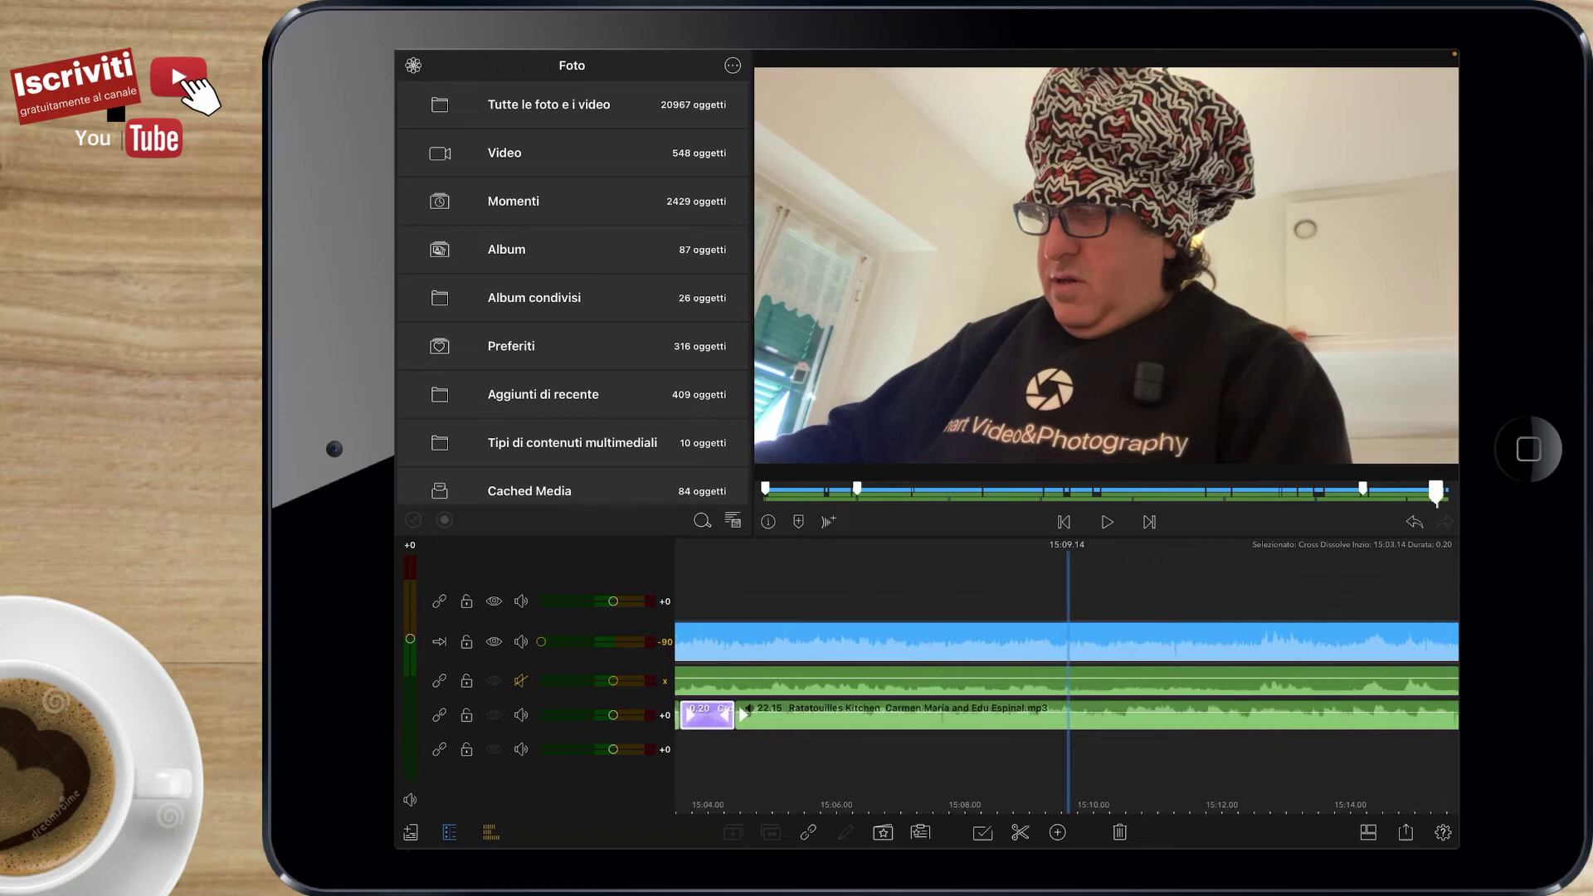
key("shift+Left")
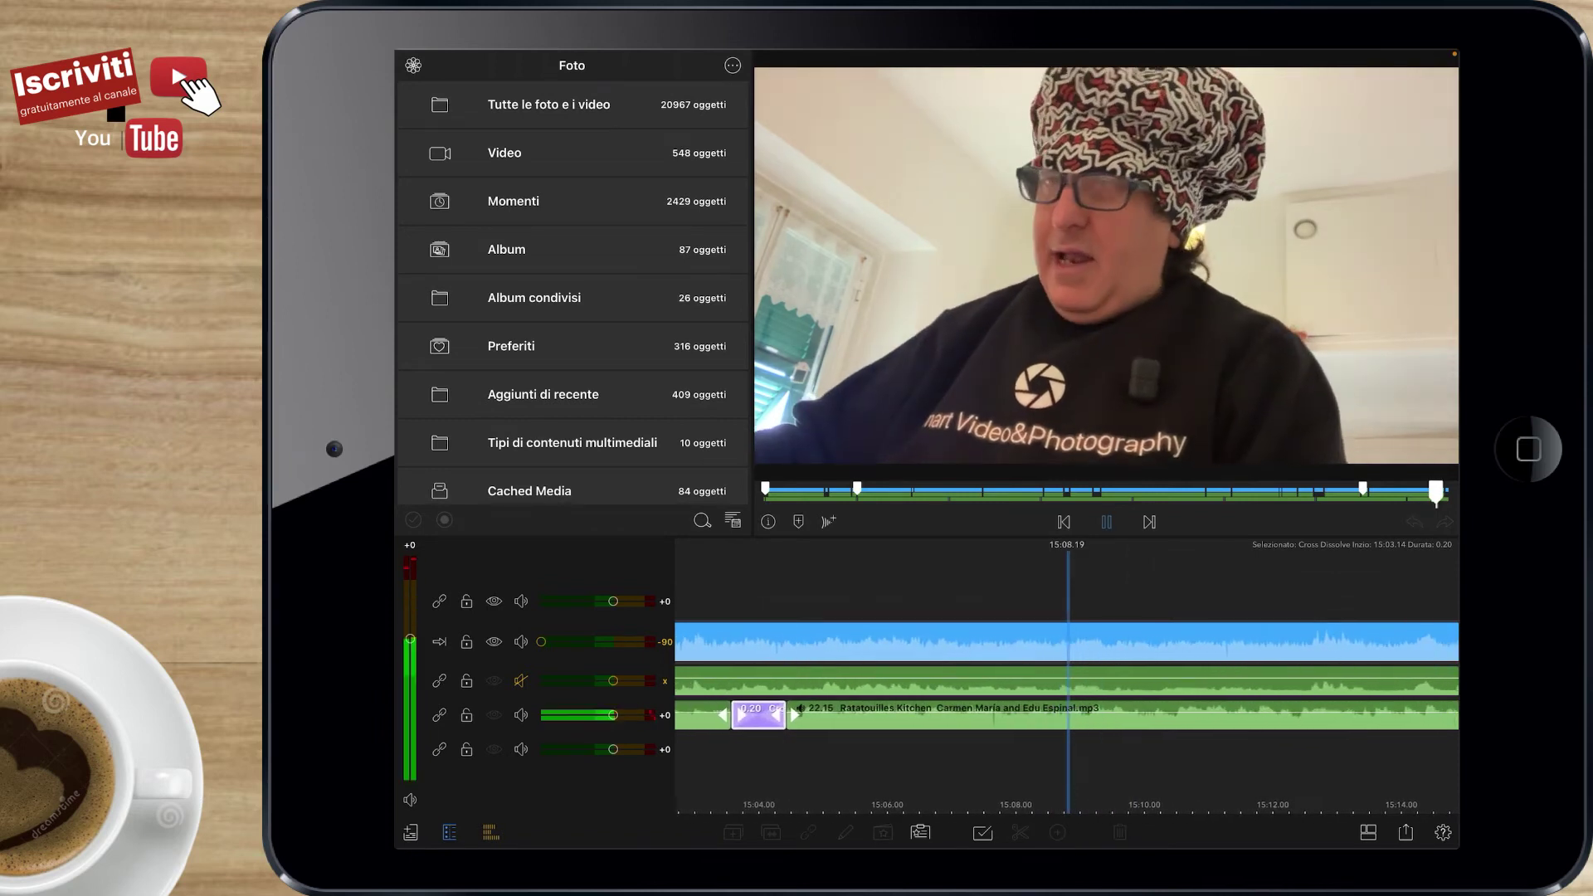
key("space")
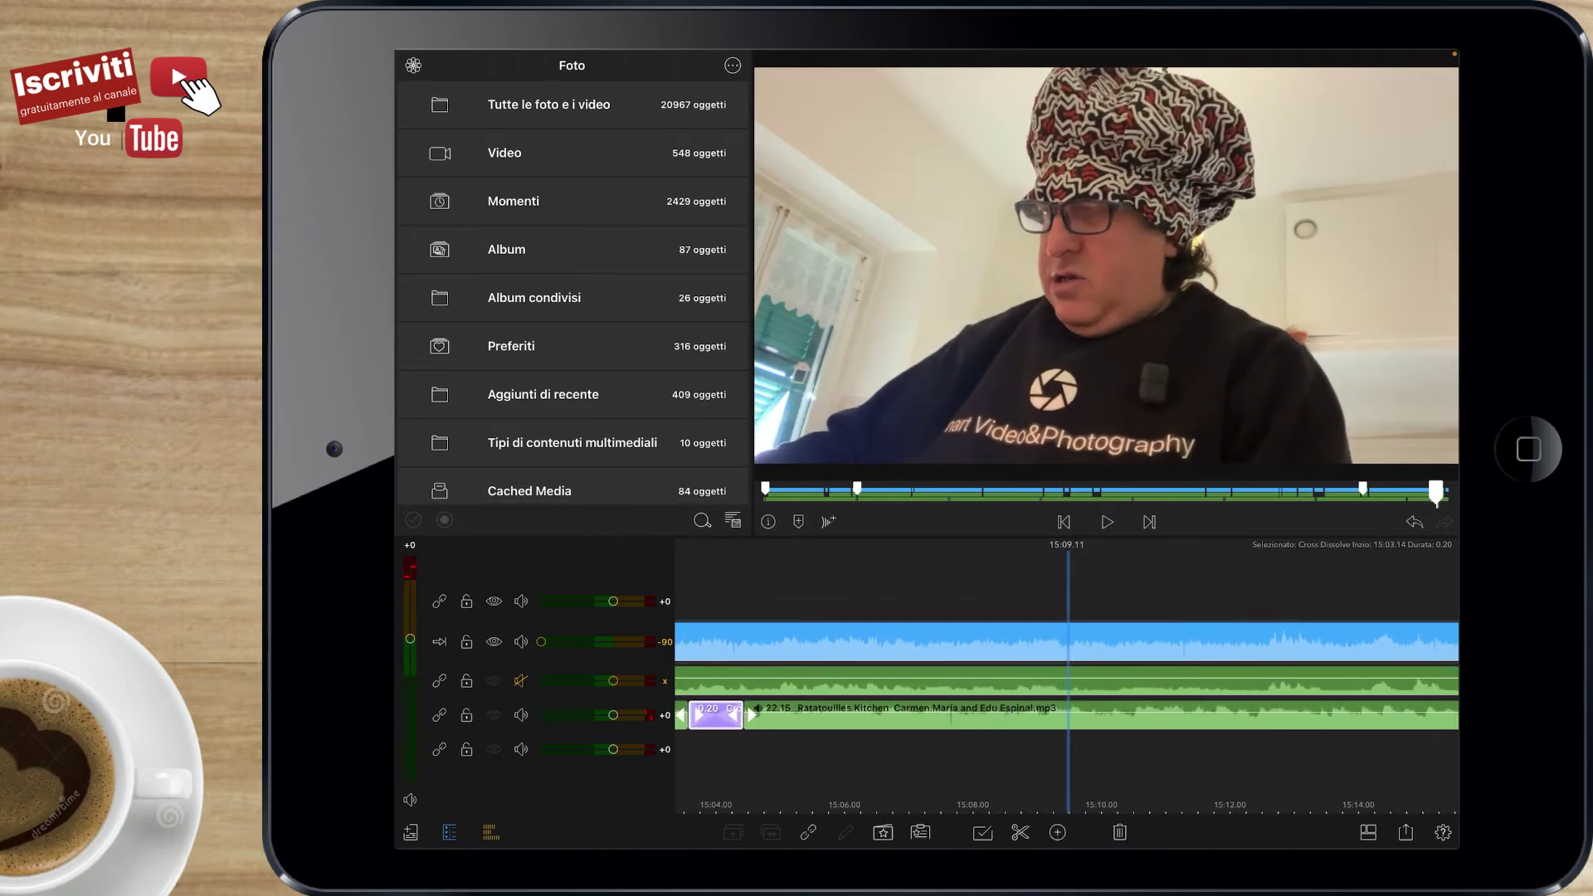
key("Left")
key("Left")
key("Left")
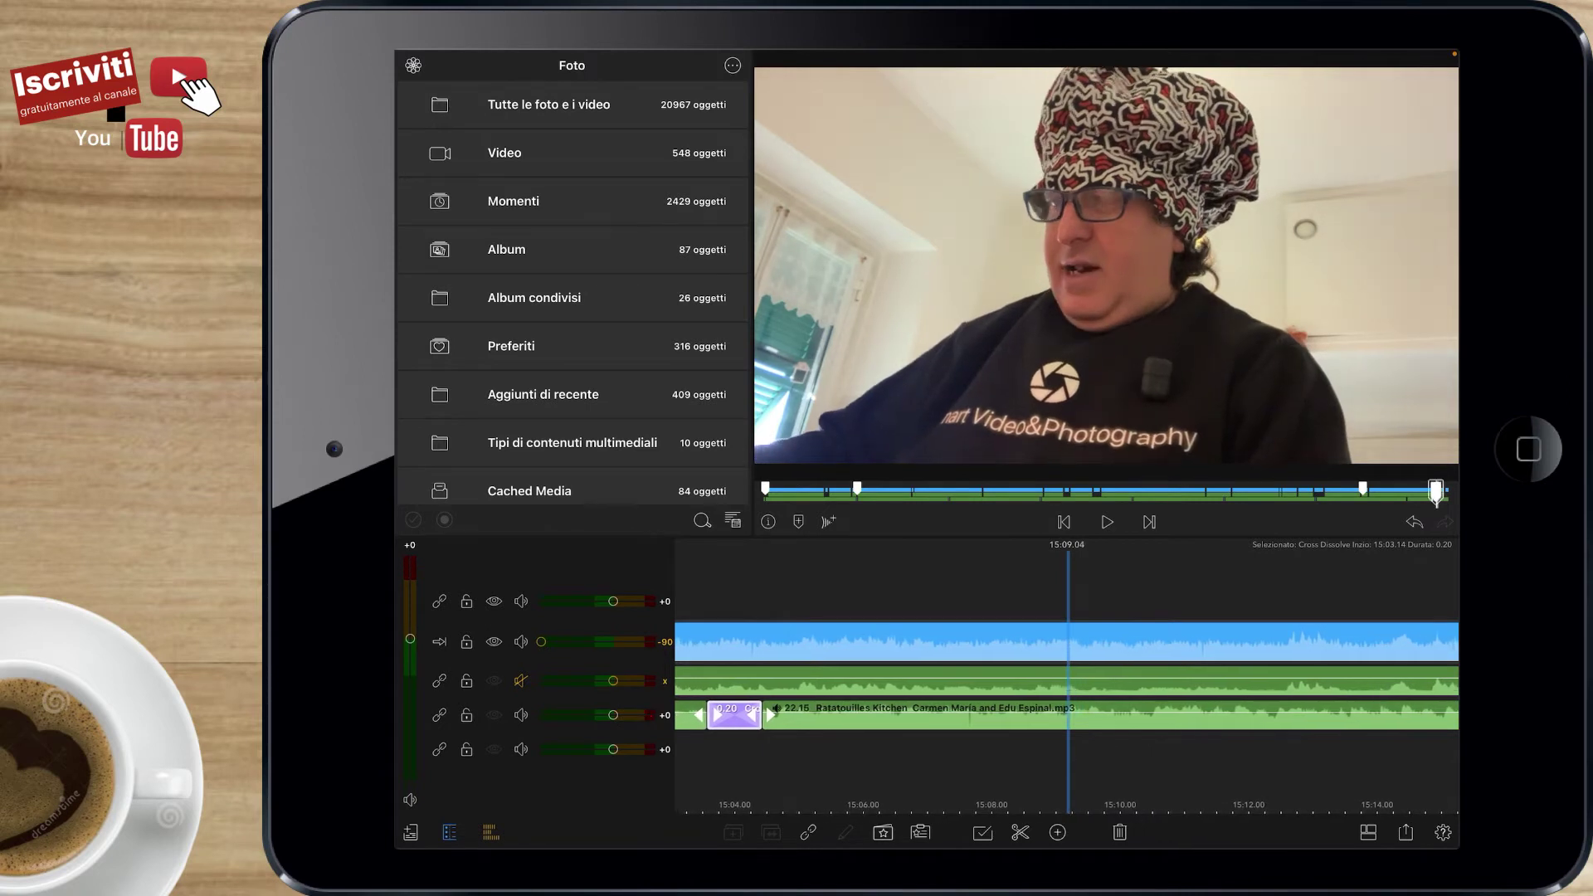
key("m")
key("s")
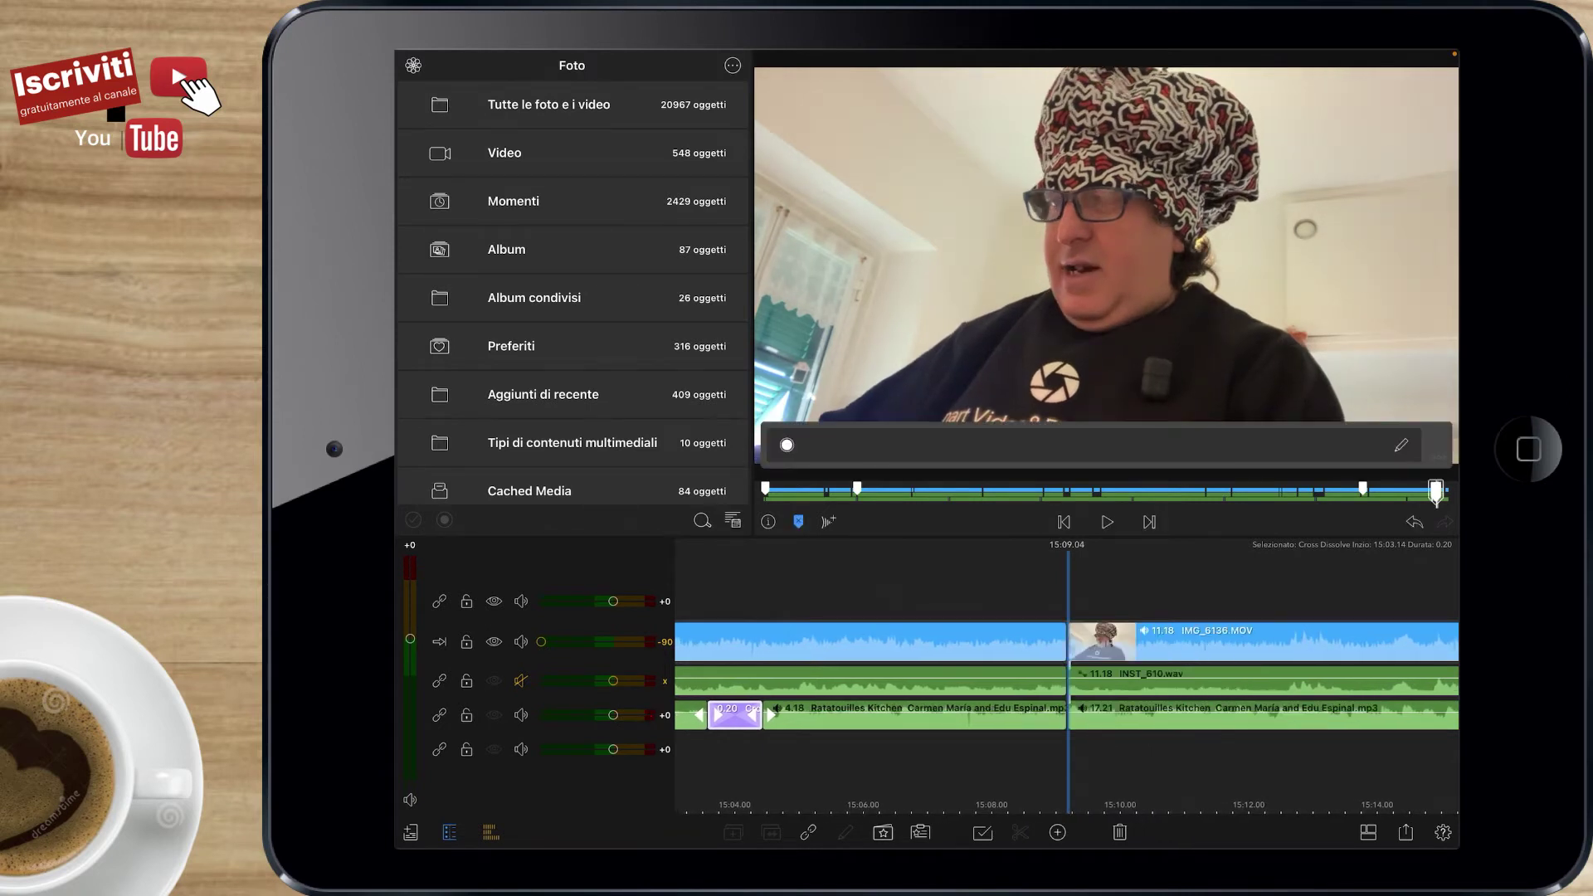
left_click(913, 715)
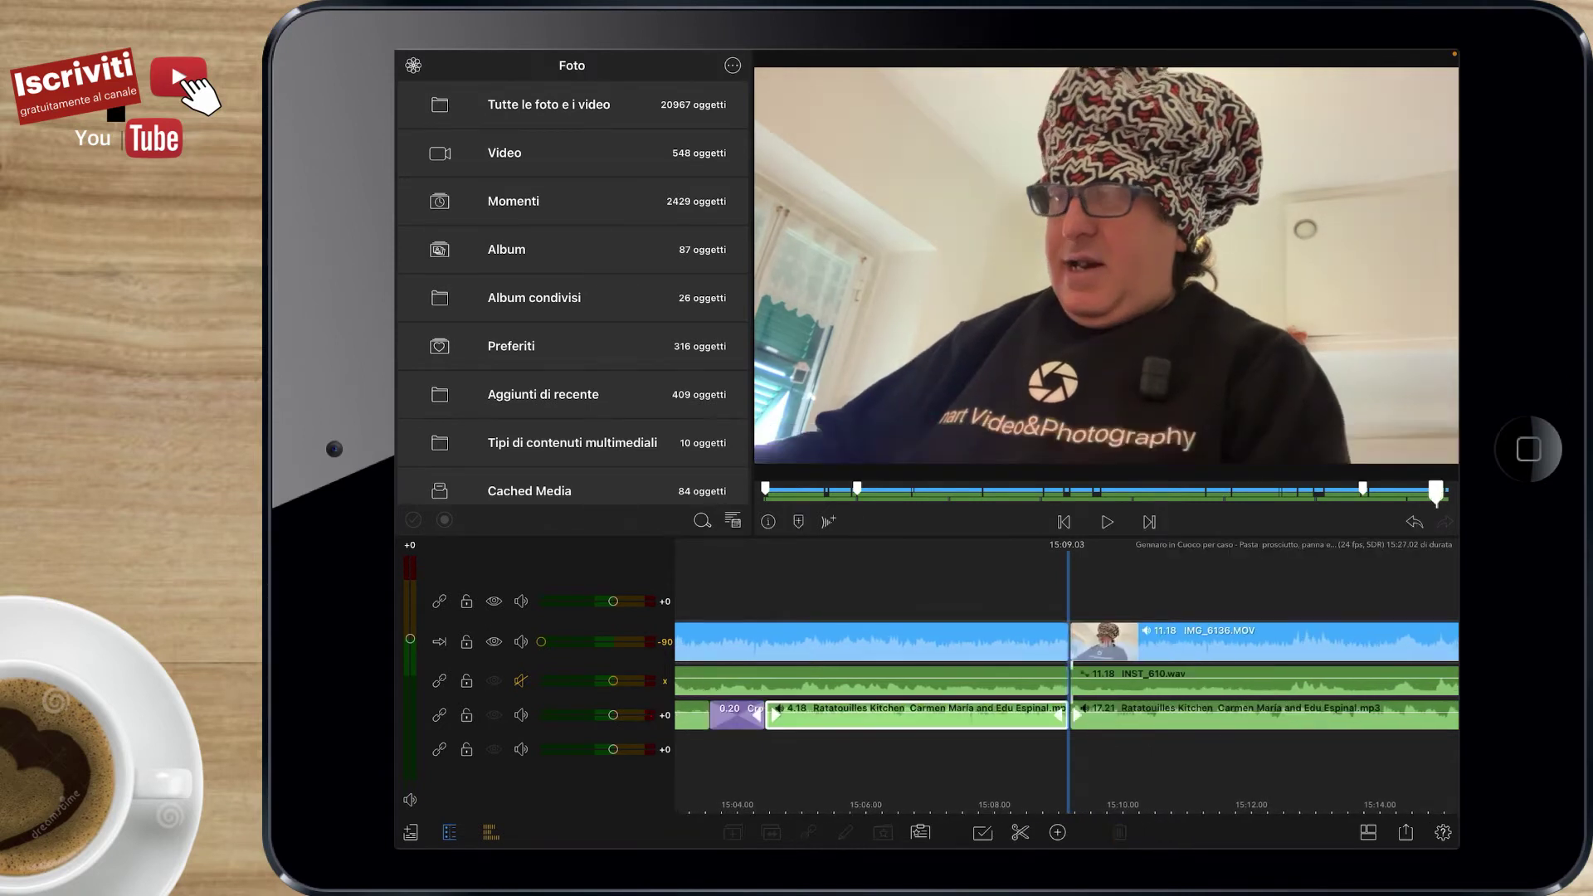
key("Delete")
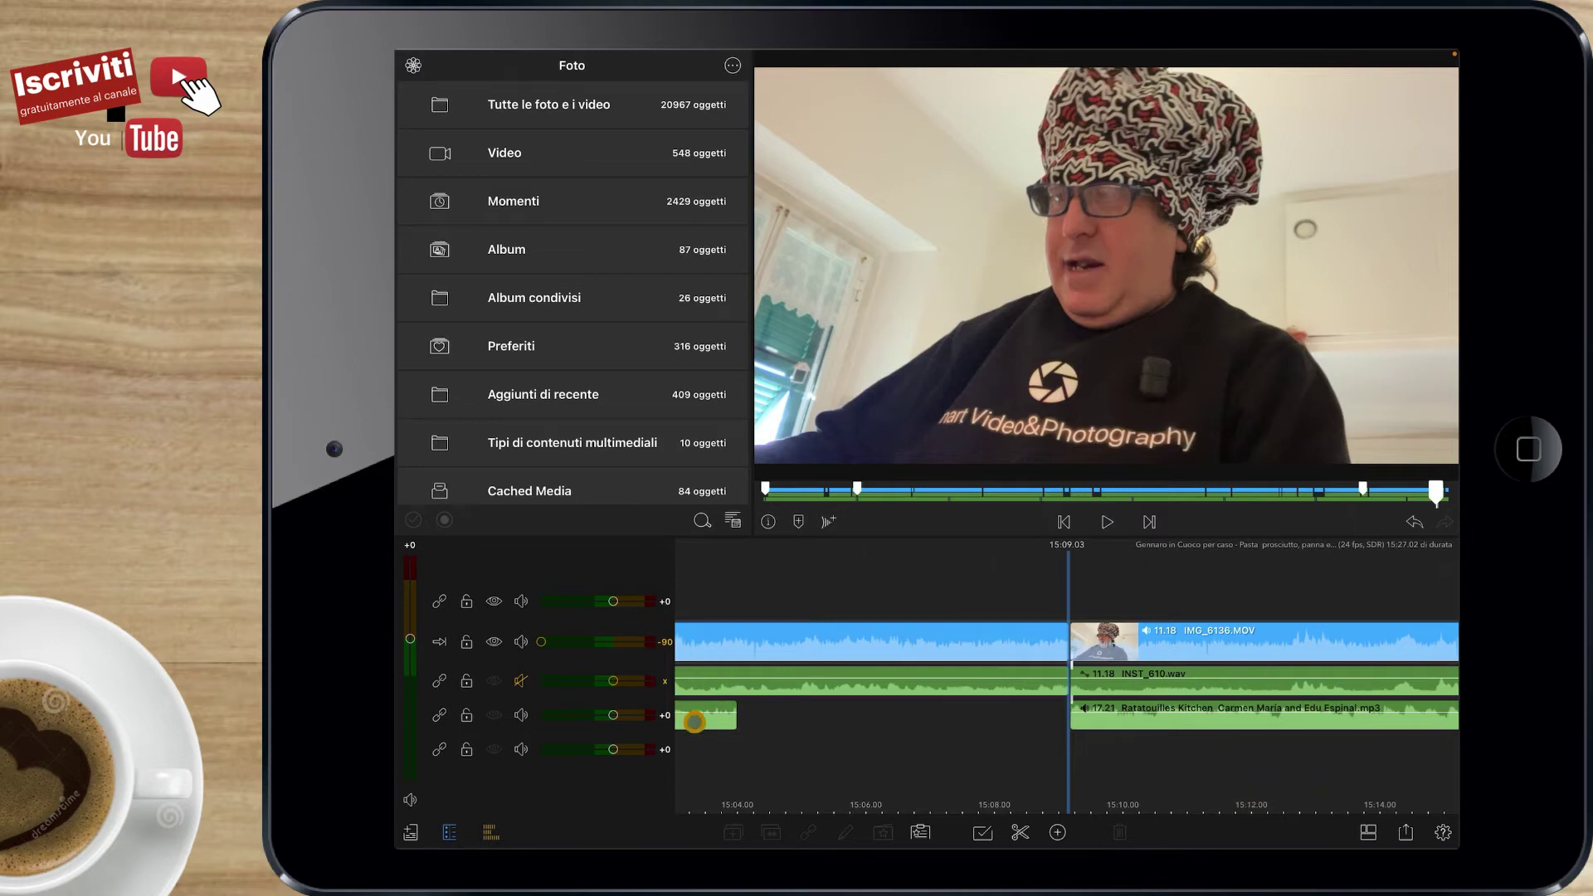
Extend the earlier Ratatouilles Kitchen music to 39.13 and play back to check it
left_click_drag(695, 721, 794, 743)
left_click_drag(1115, 754, 937, 760)
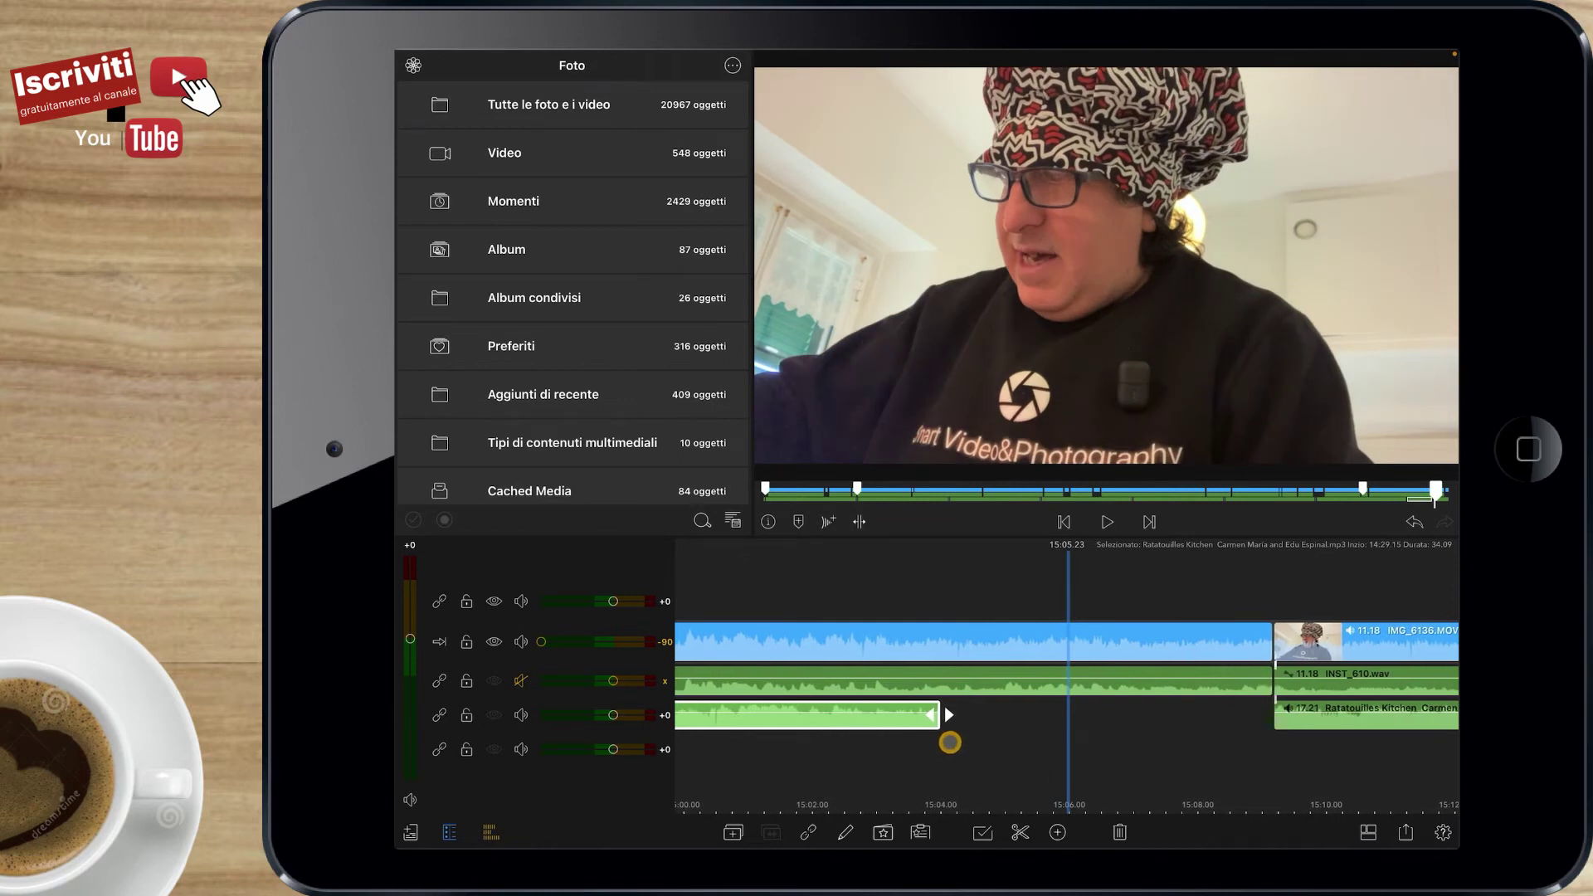
left_click_drag(946, 740, 1264, 757)
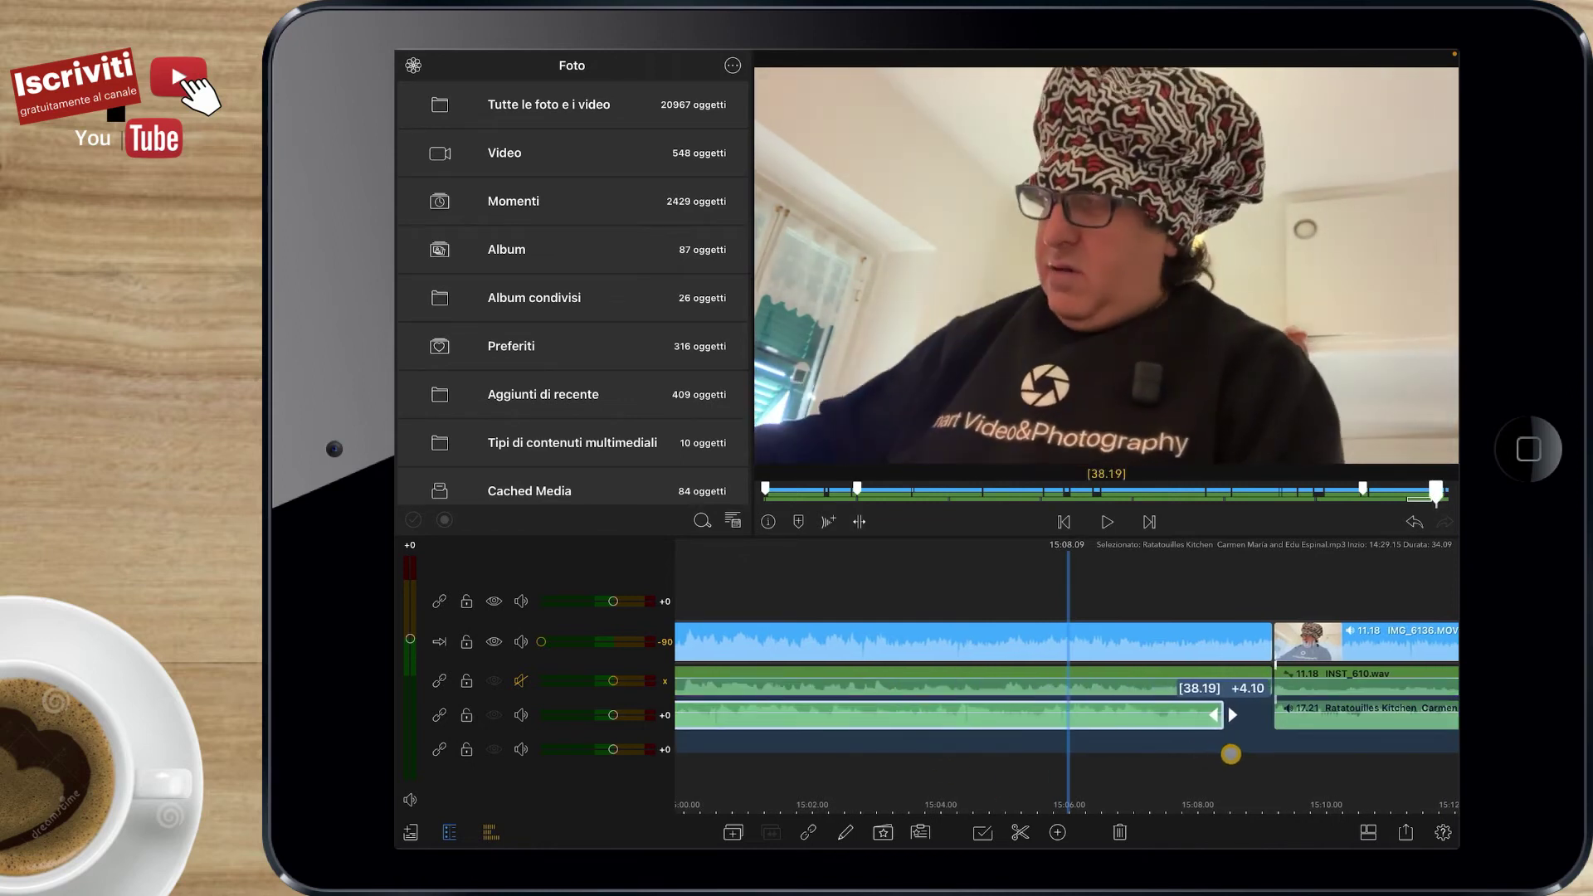
left_click_drag(1202, 804, 1254, 796)
key("space")
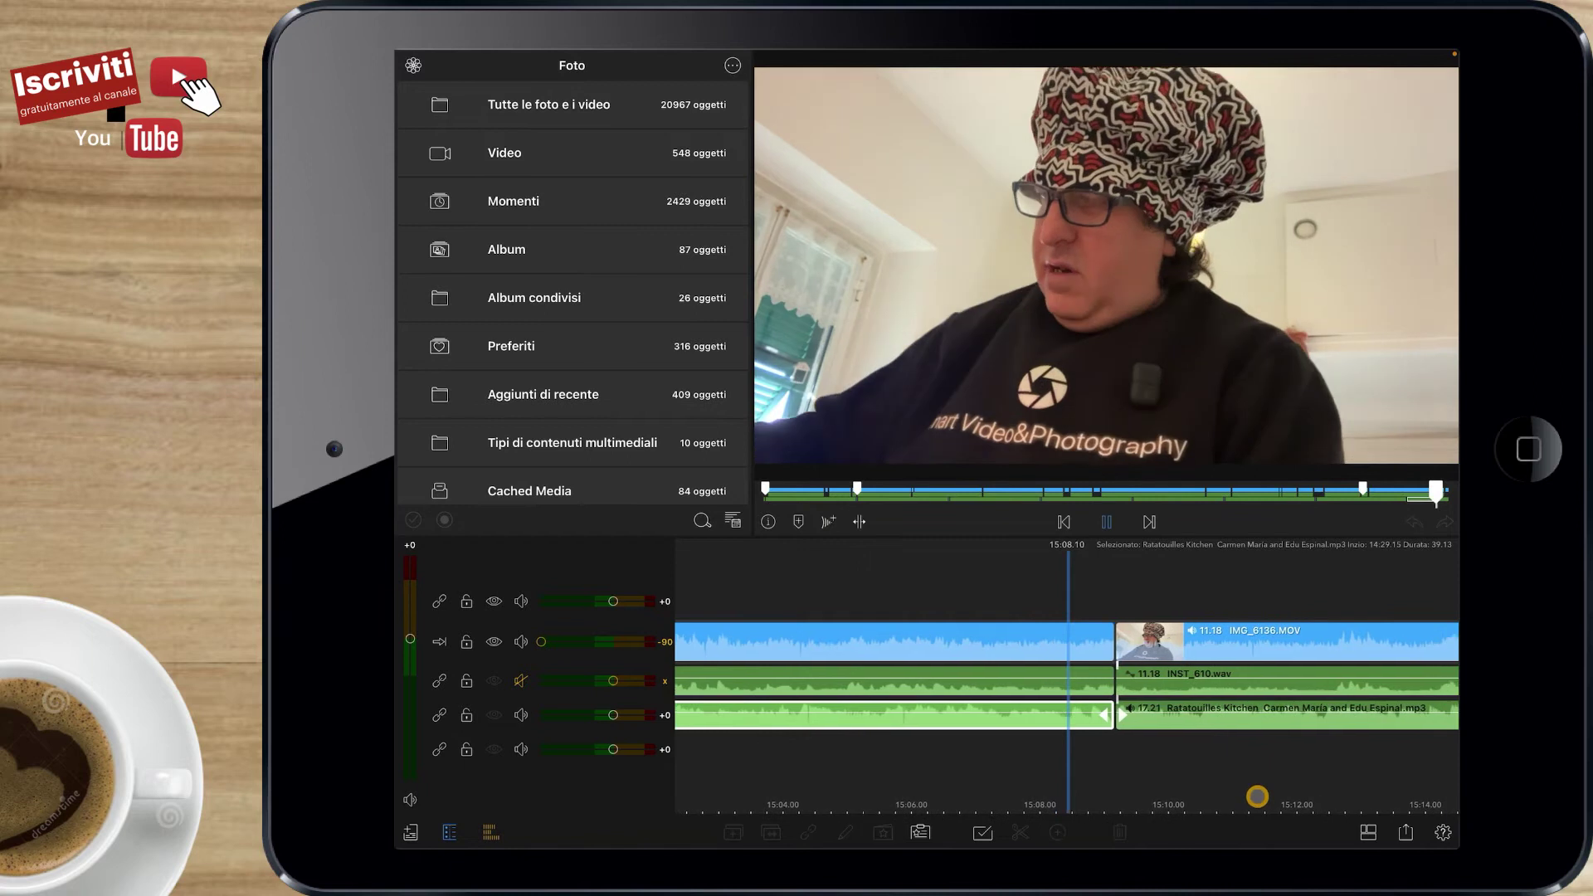
left_click_drag(1152, 761, 1409, 764)
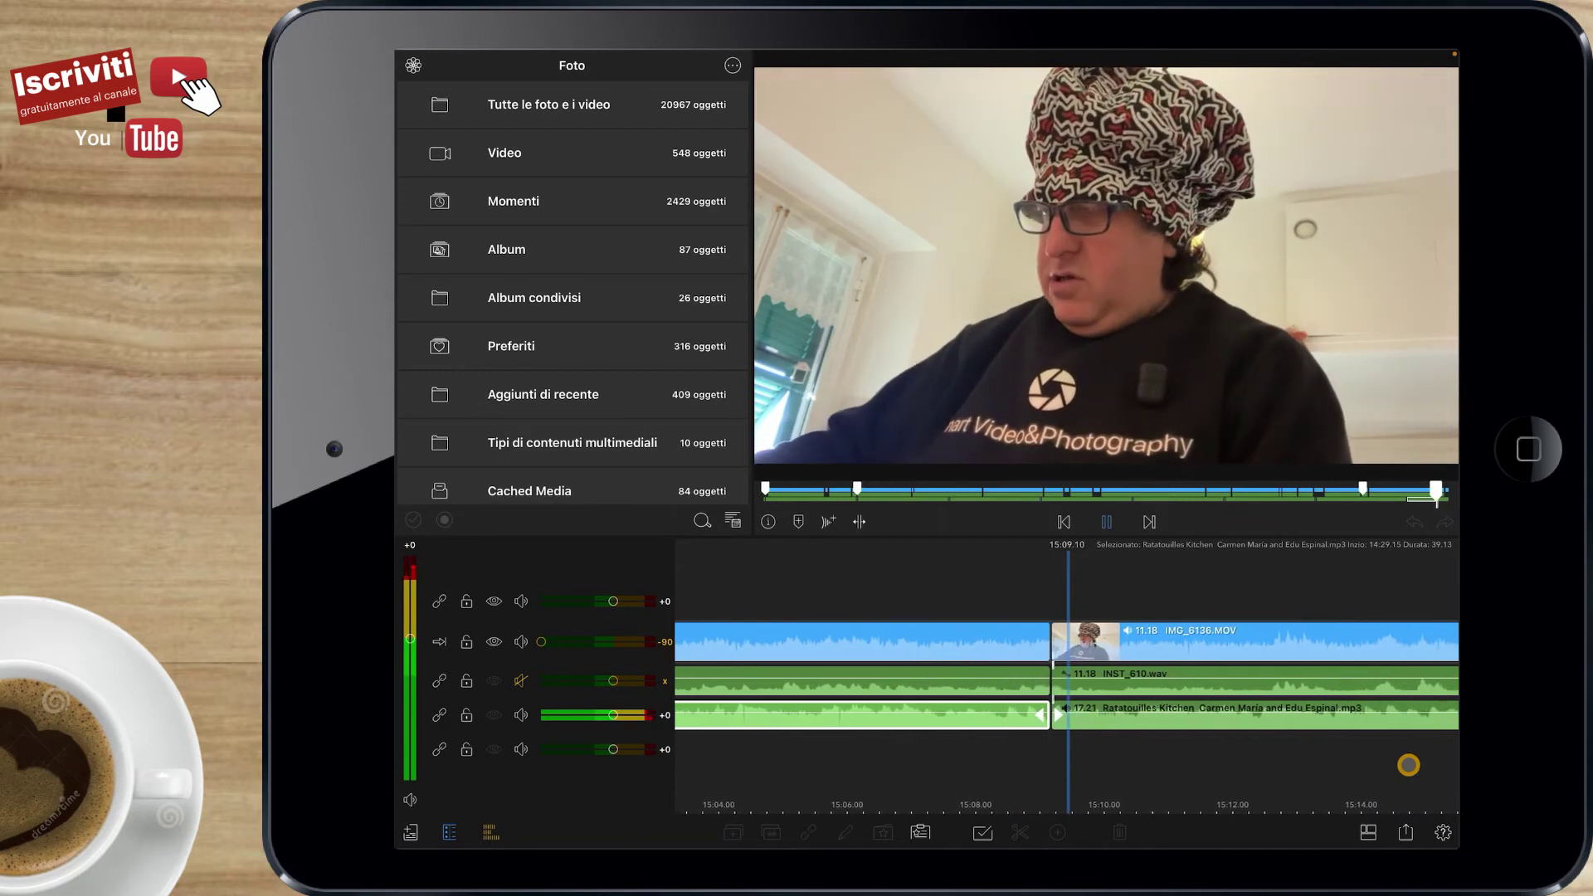
key("space")
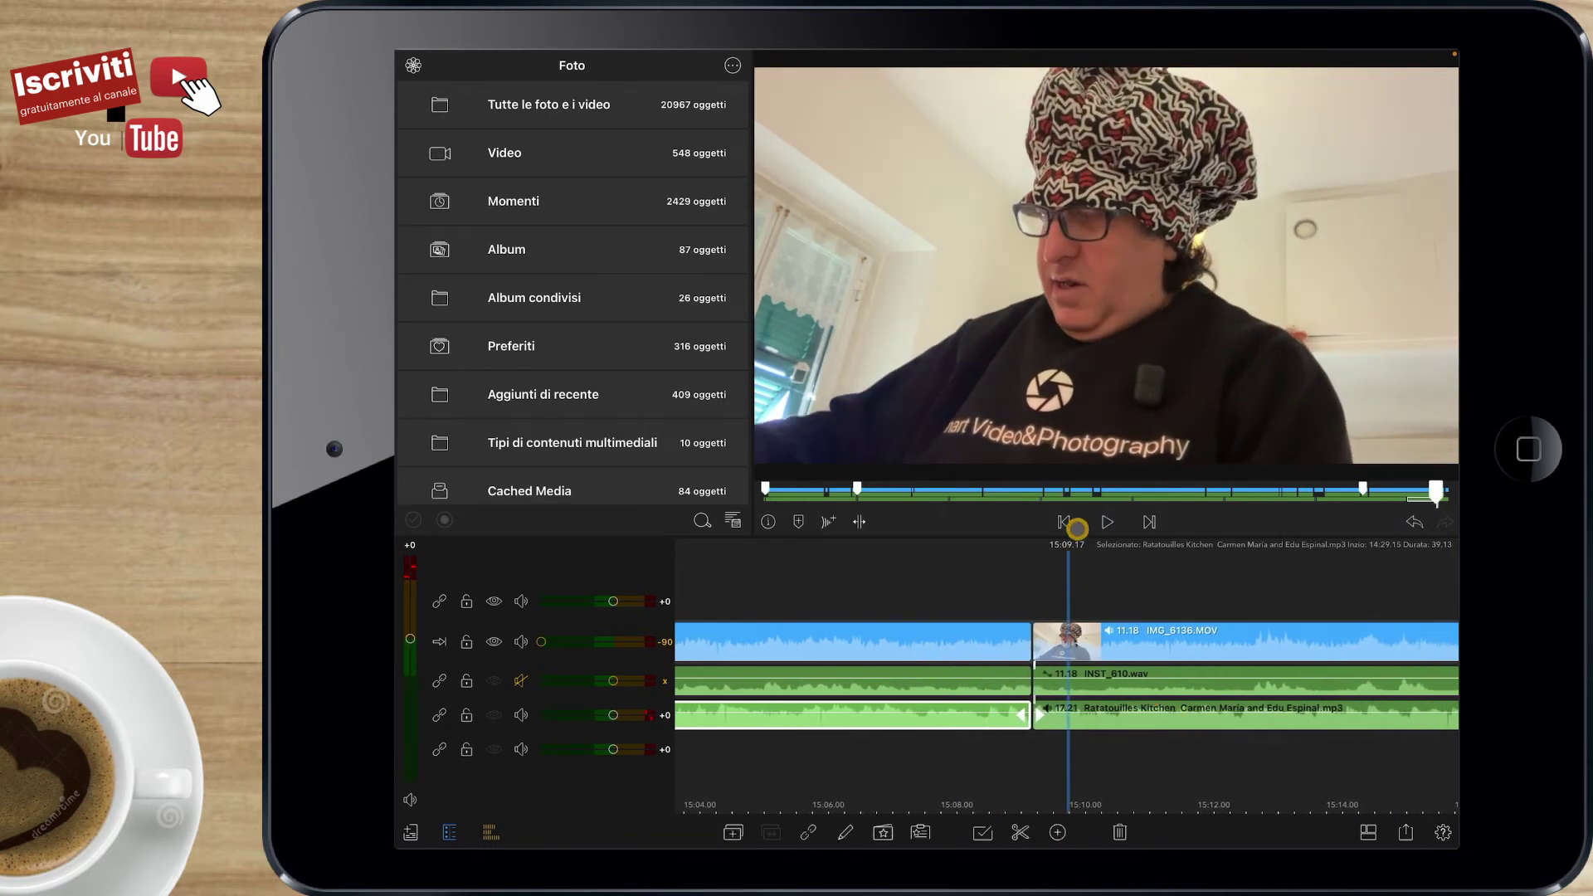
left_click(1059, 521)
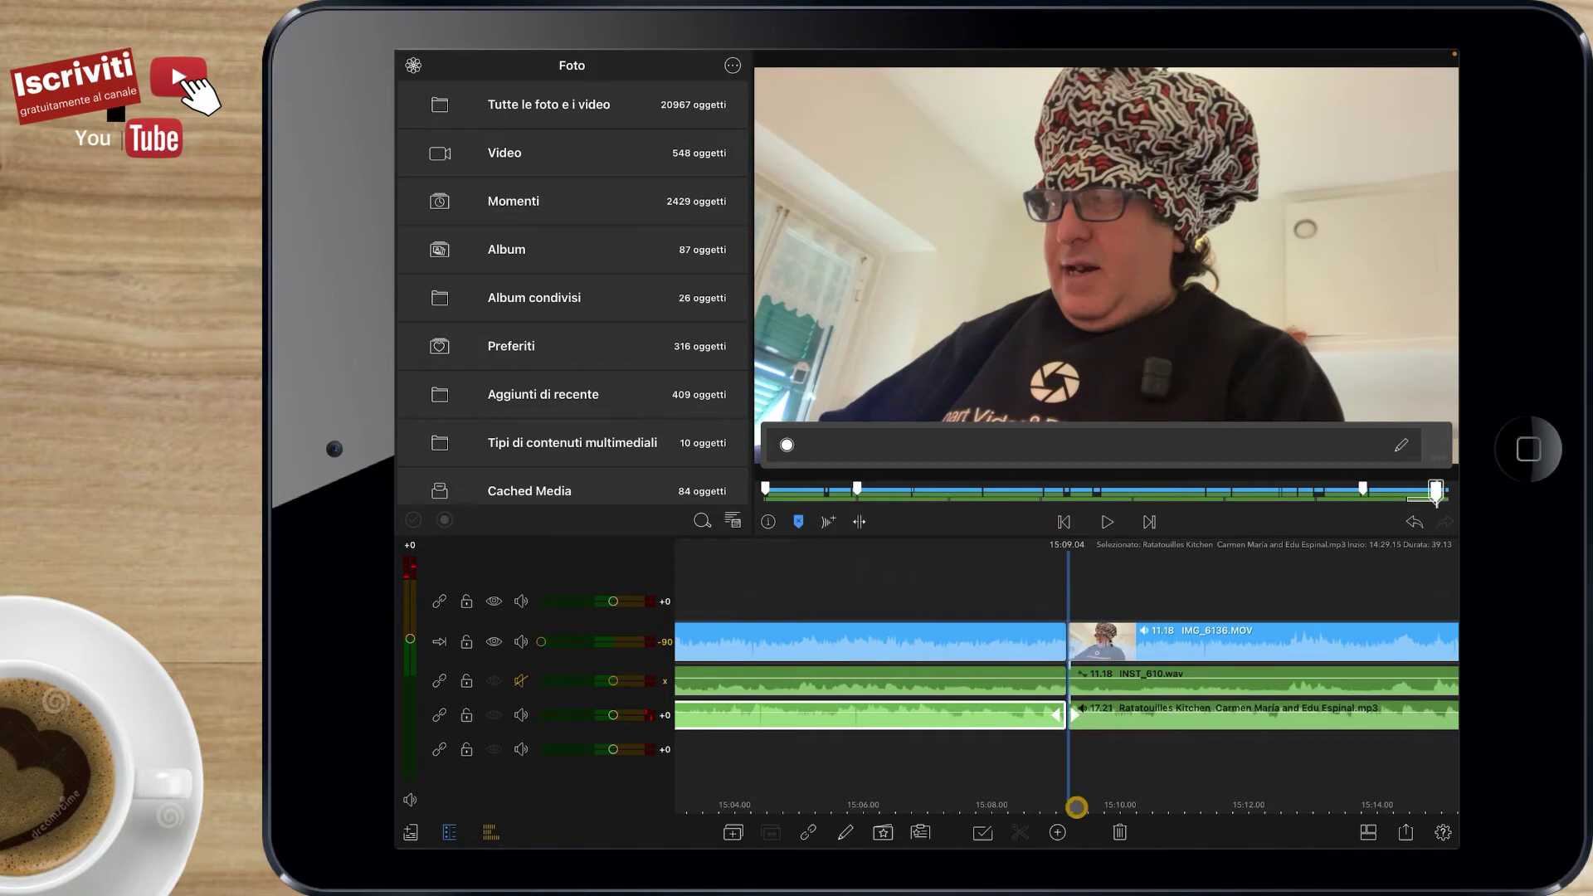
Add a Cross Dissolve at the music join where IMG_6136.MOV begins and play it back
left_click(1054, 832)
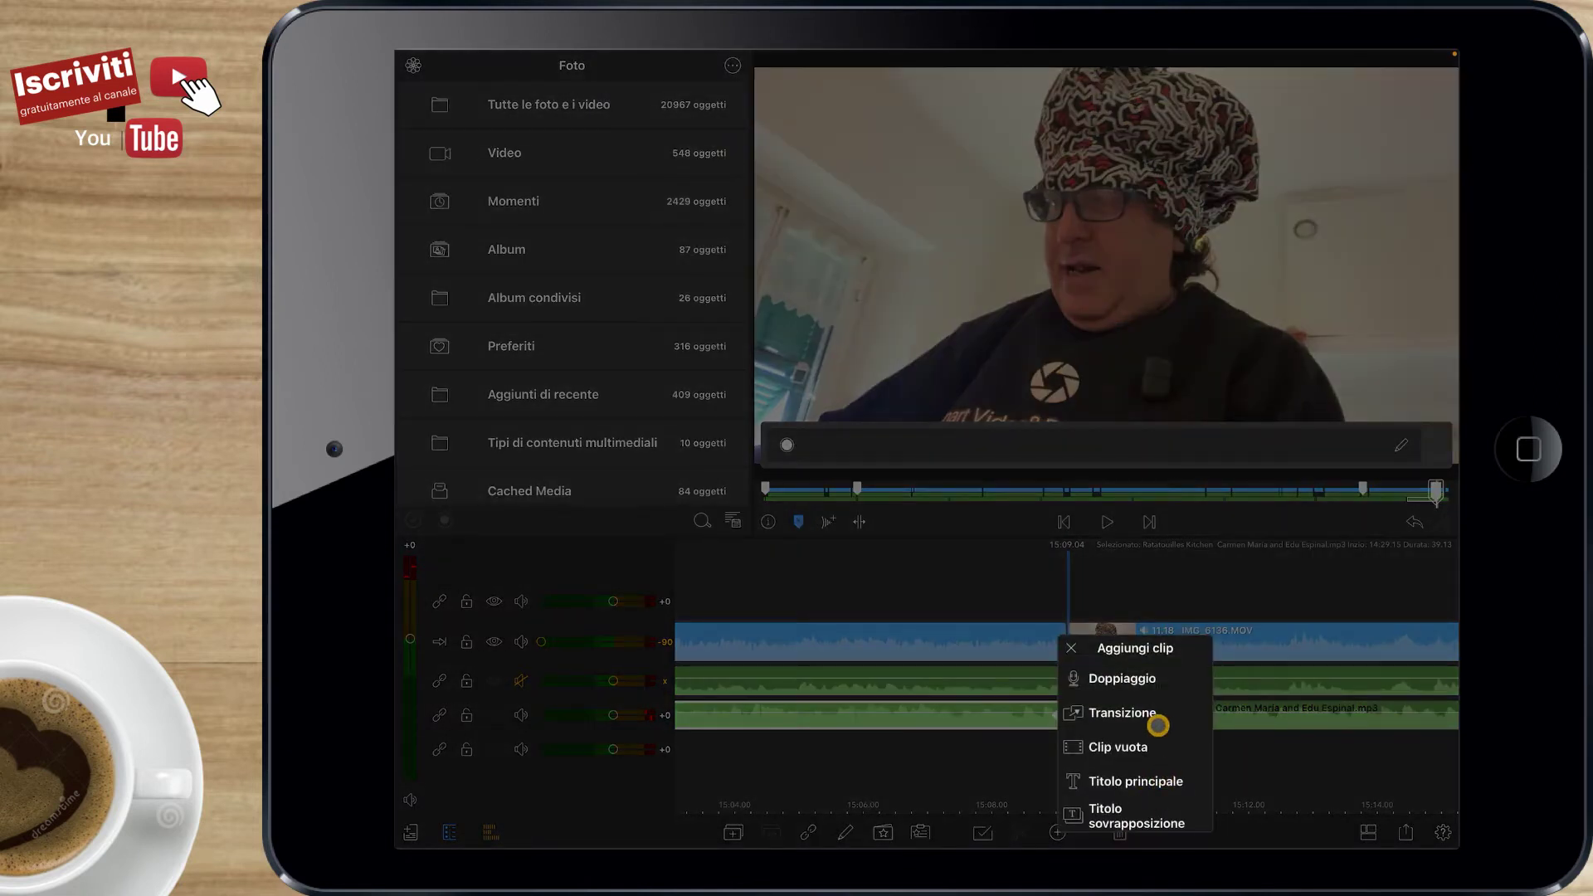
left_click(1157, 725)
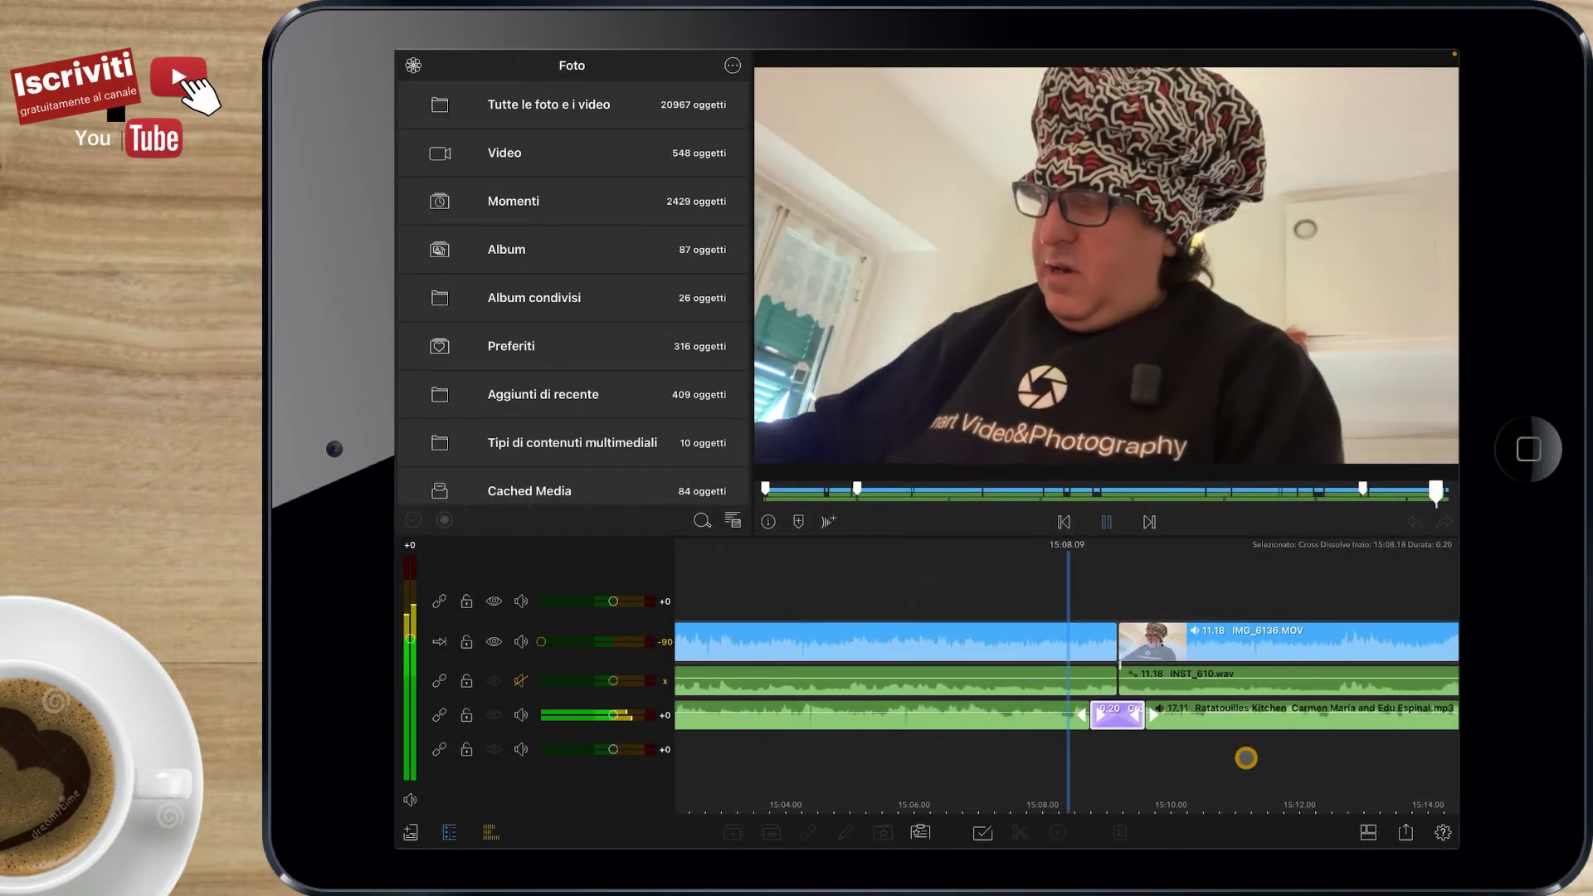
scroll(1246, 757, "down", 3)
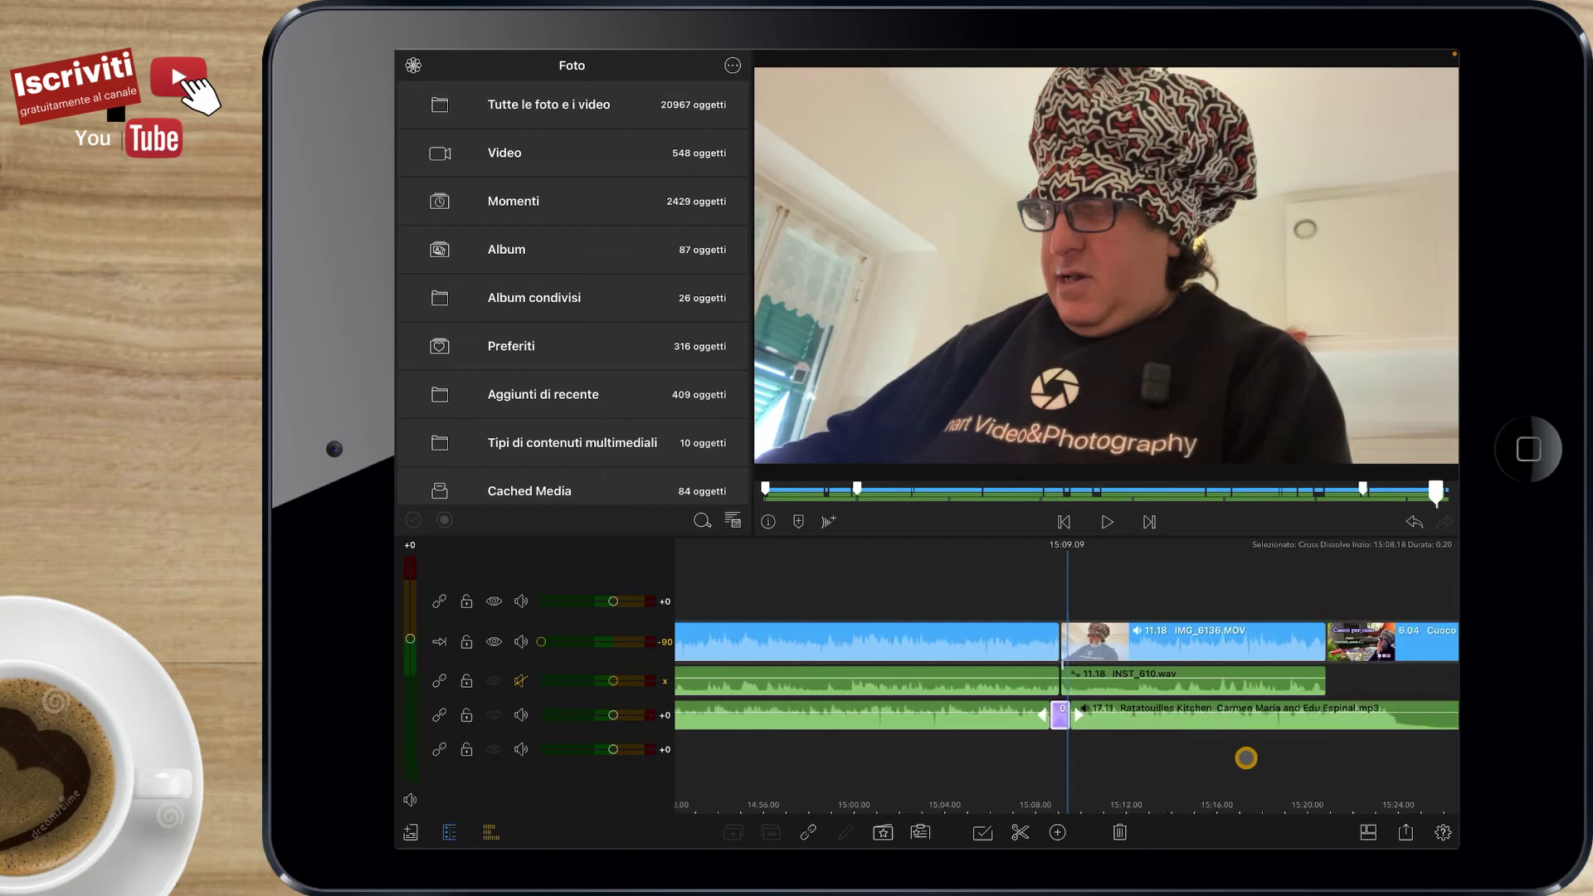
key("space")
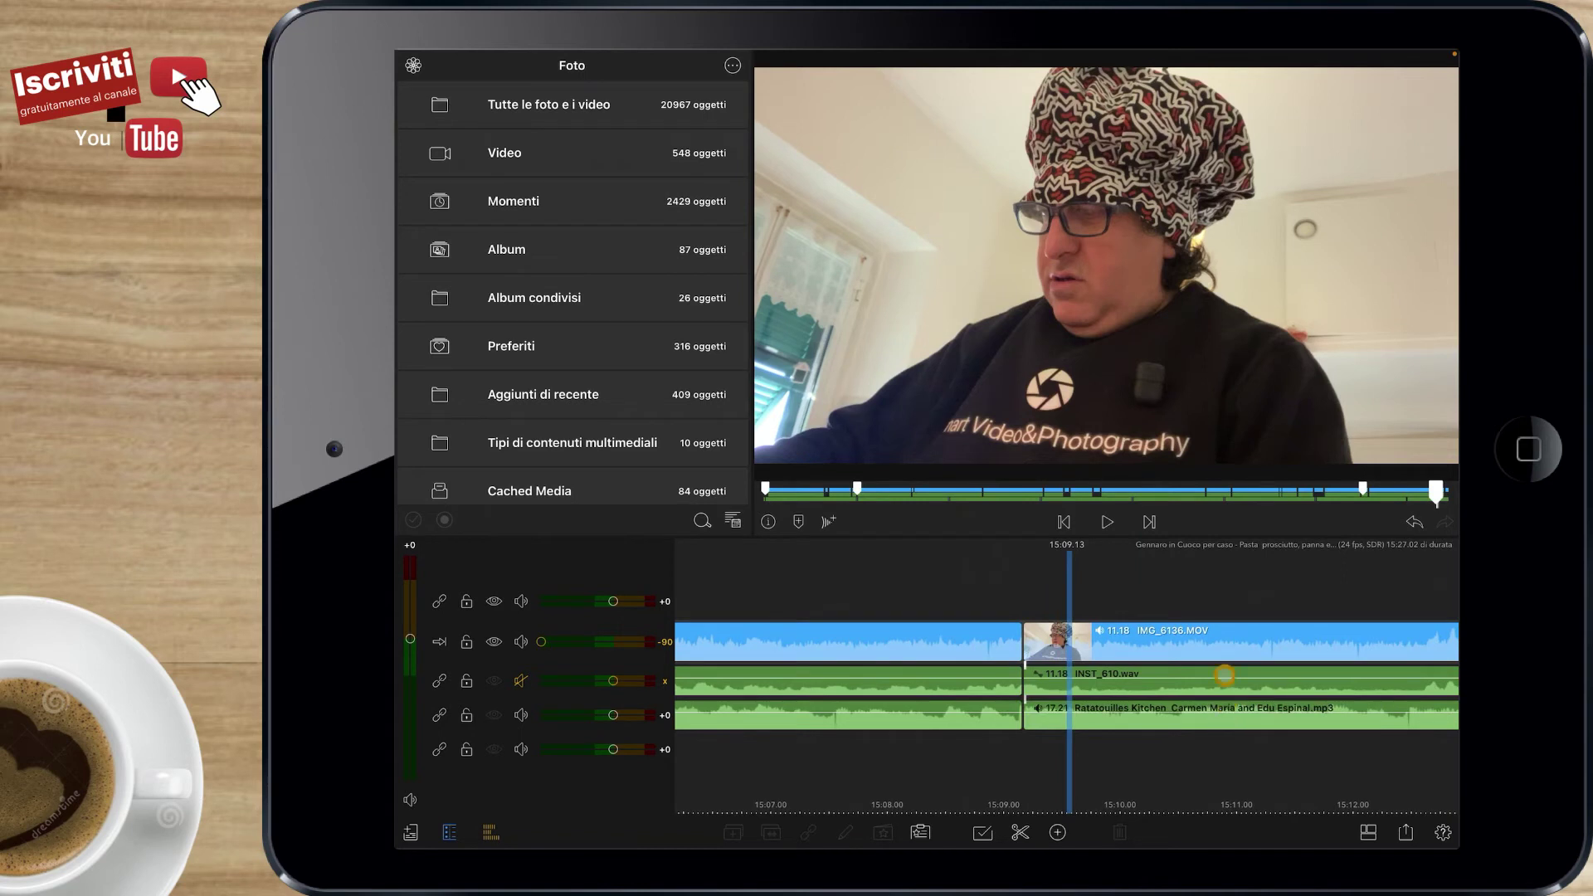
Play around the cut, then lengthen the first Ratatouilles Kitchen piece to about 39.18
mouse_move(1081, 728)
left_mouse_down()
mouse_move(1126, 748)
mouse_move(1082, 725)
left_mouse_up()
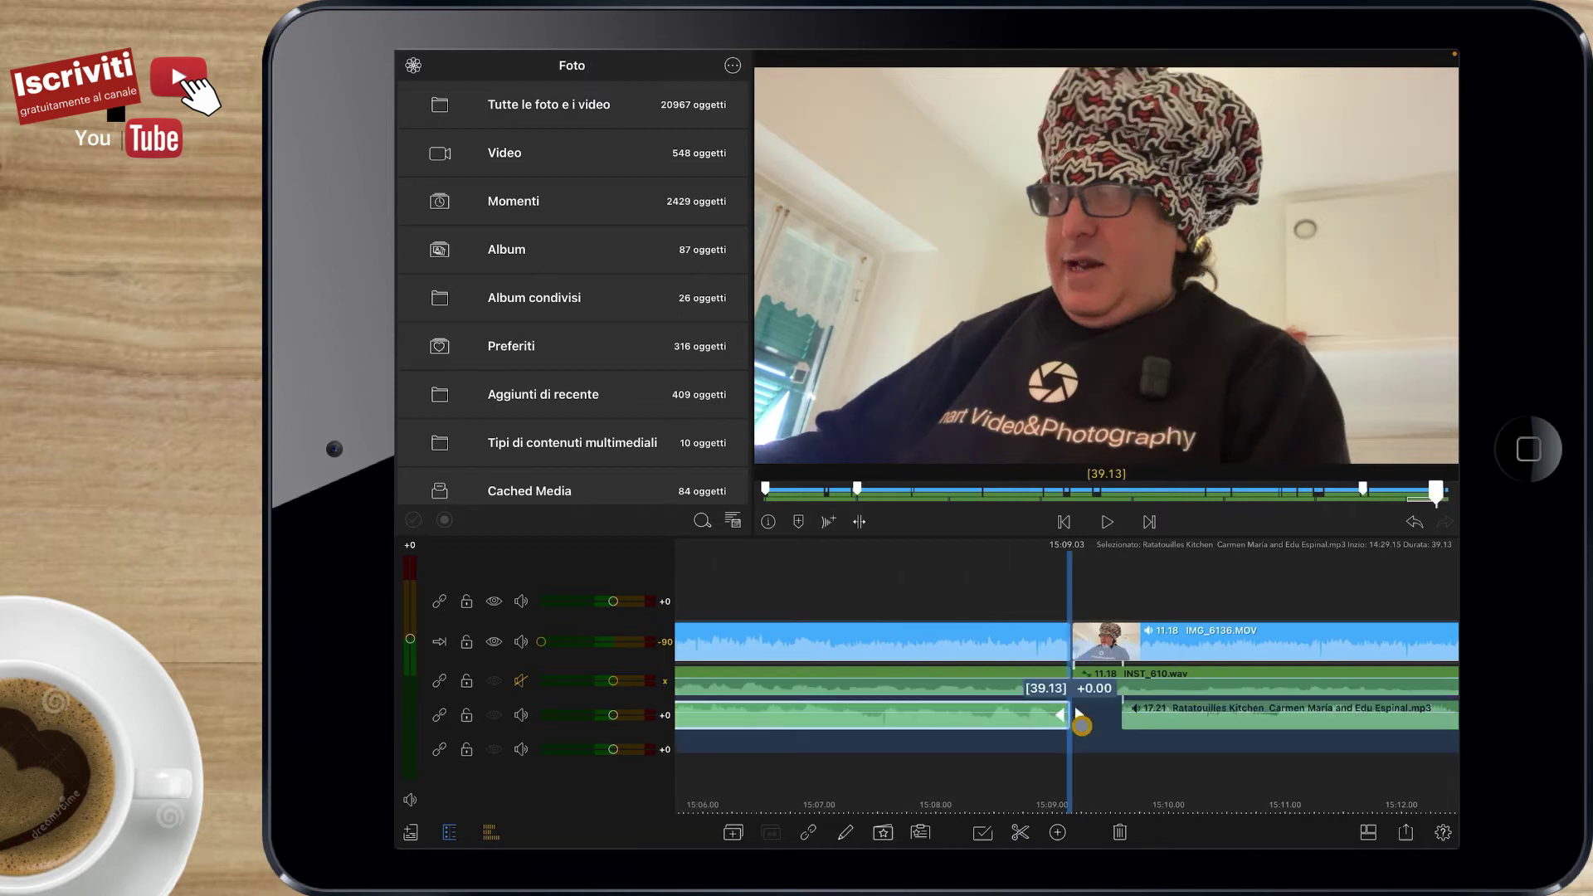
key("space")
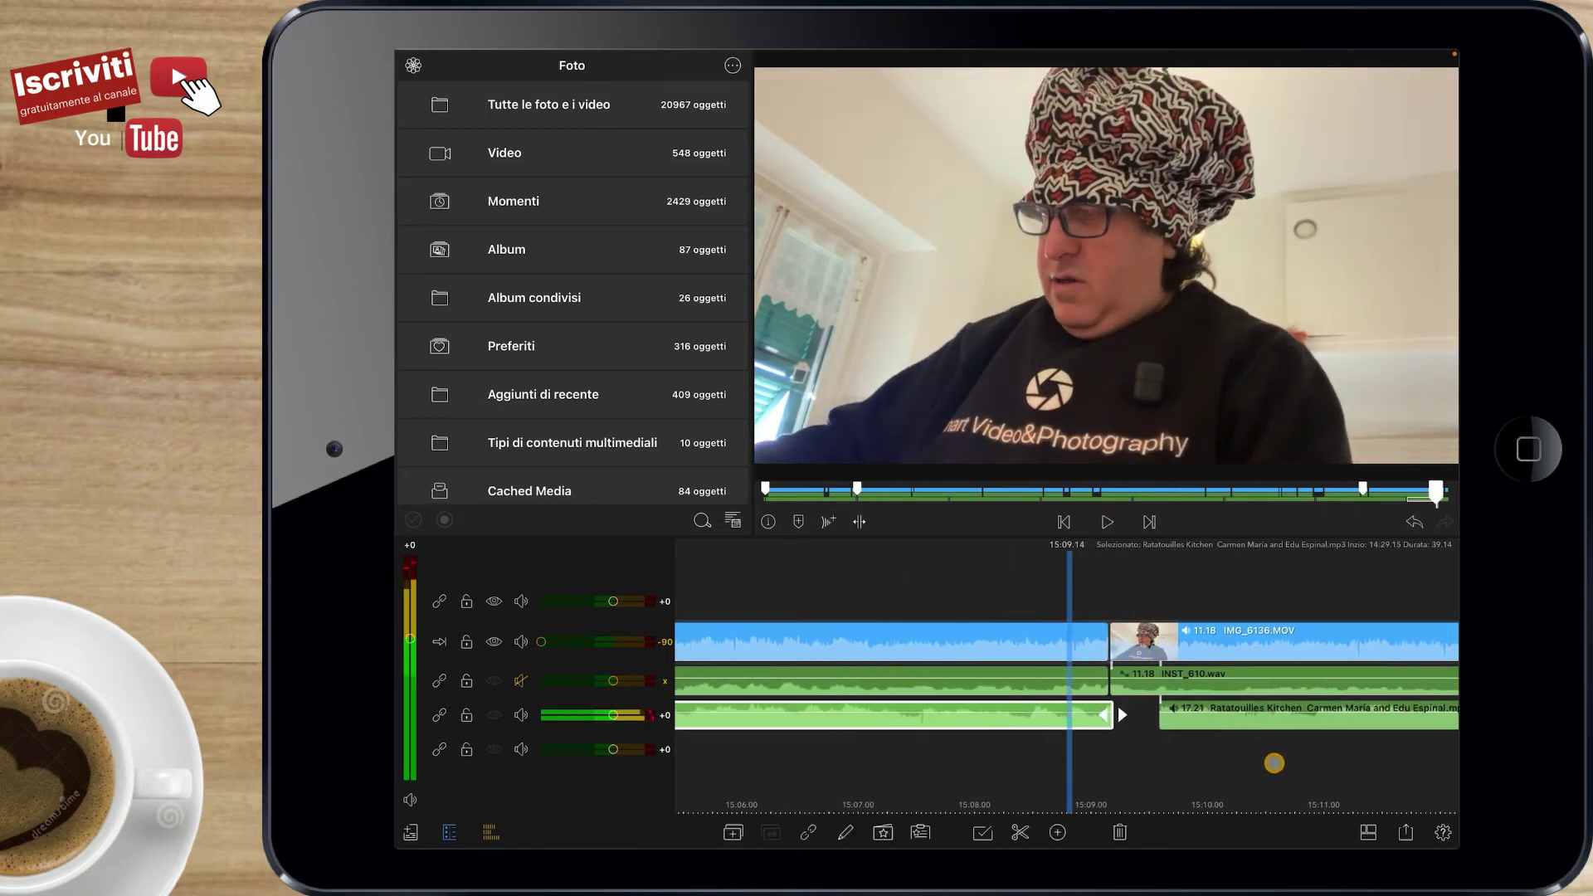
left_click_drag(1173, 761, 1366, 762)
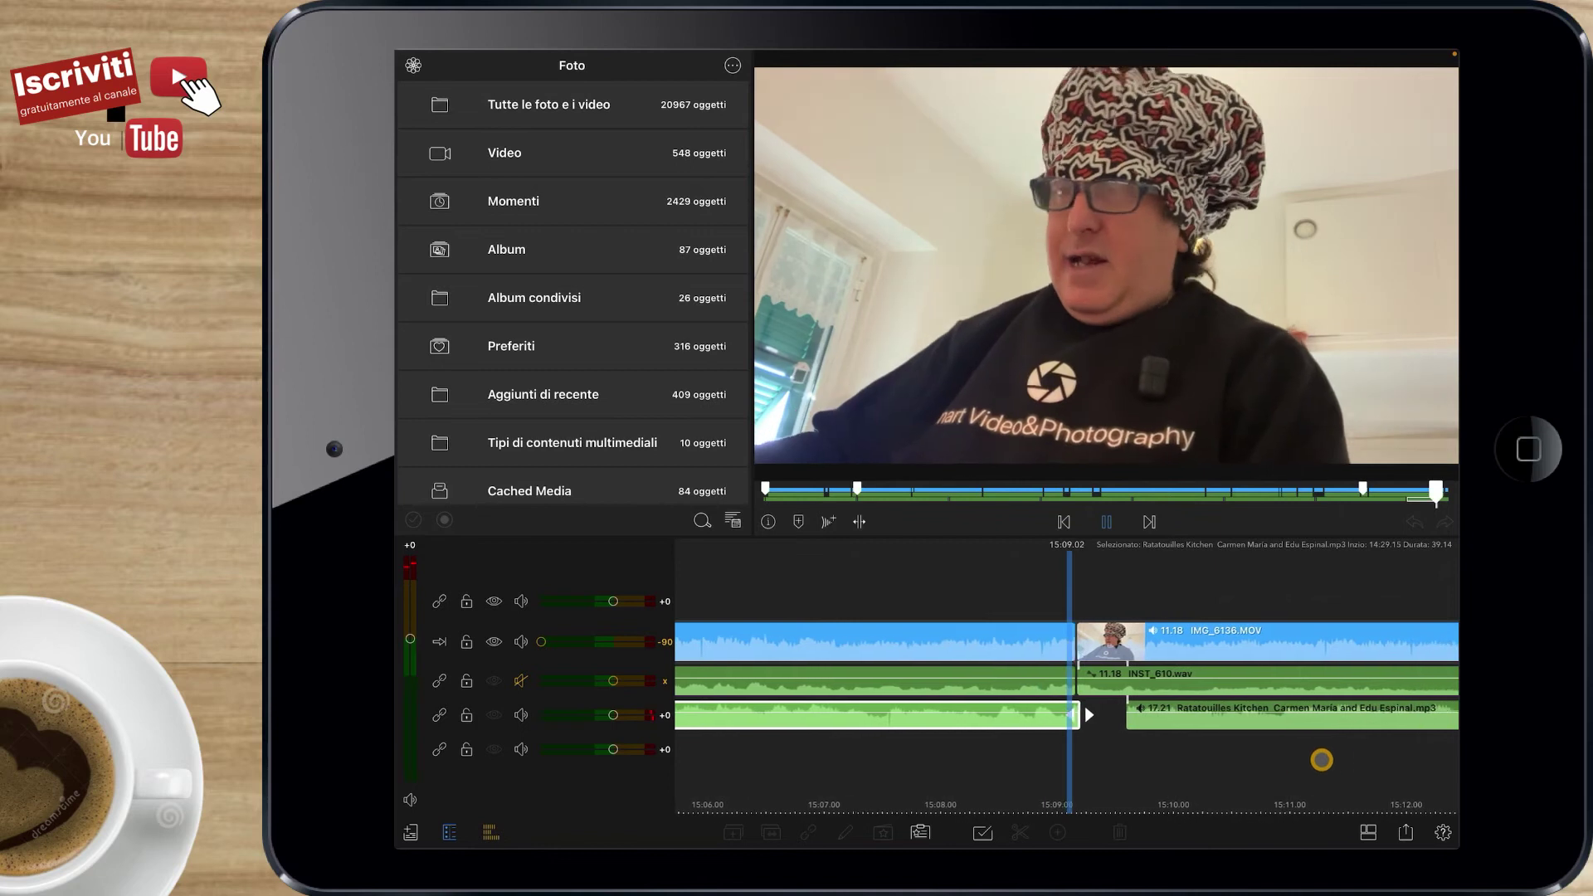
key("space")
left_click_drag(1014, 732, 1033, 718)
mouse_move(1086, 788)
left_mouse_down()
mouse_move(1177, 786)
mouse_move(1087, 769)
mouse_move(1182, 741)
mouse_move(1057, 754)
left_mouse_up()
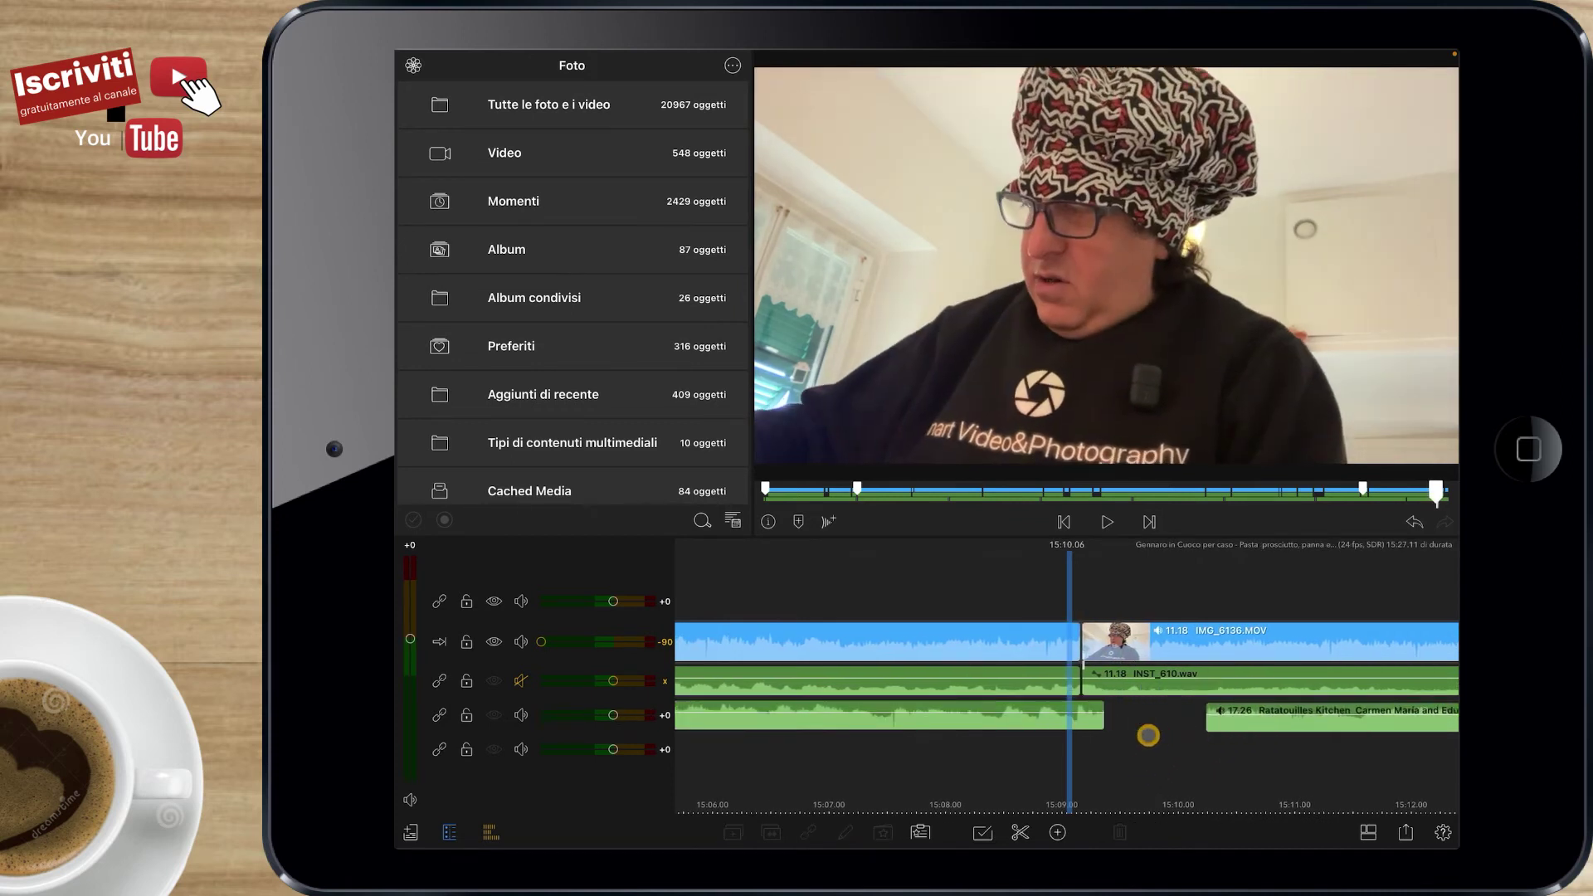
Play around the cut and fine-tune where the first music piece ends
left_click_drag(947, 697, 1001, 705)
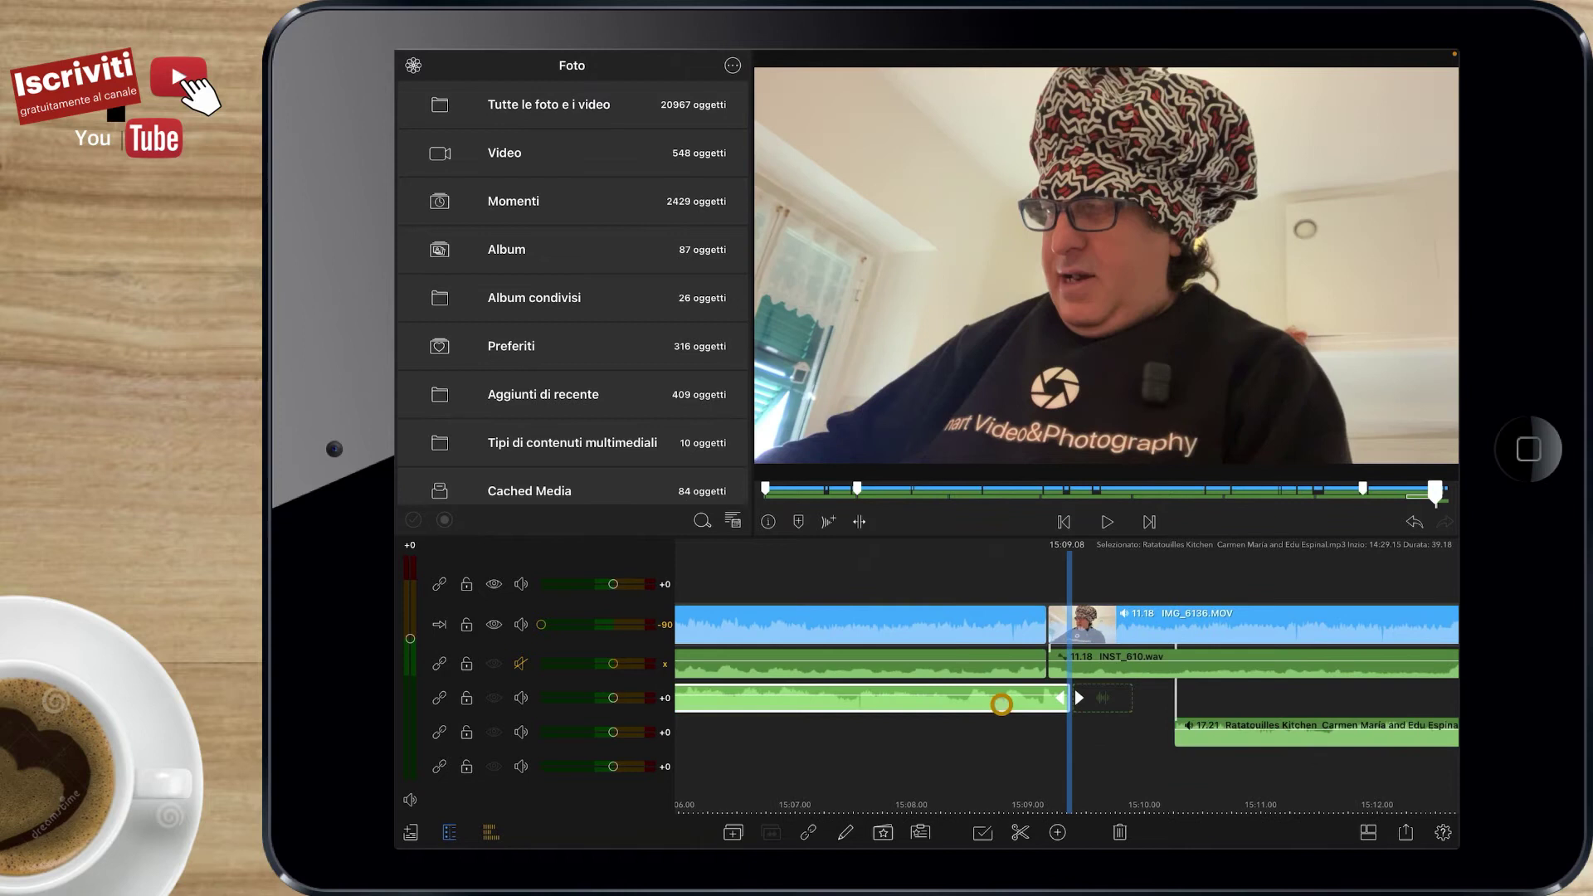
key("space")
left_click_drag(1046, 776, 1296, 782)
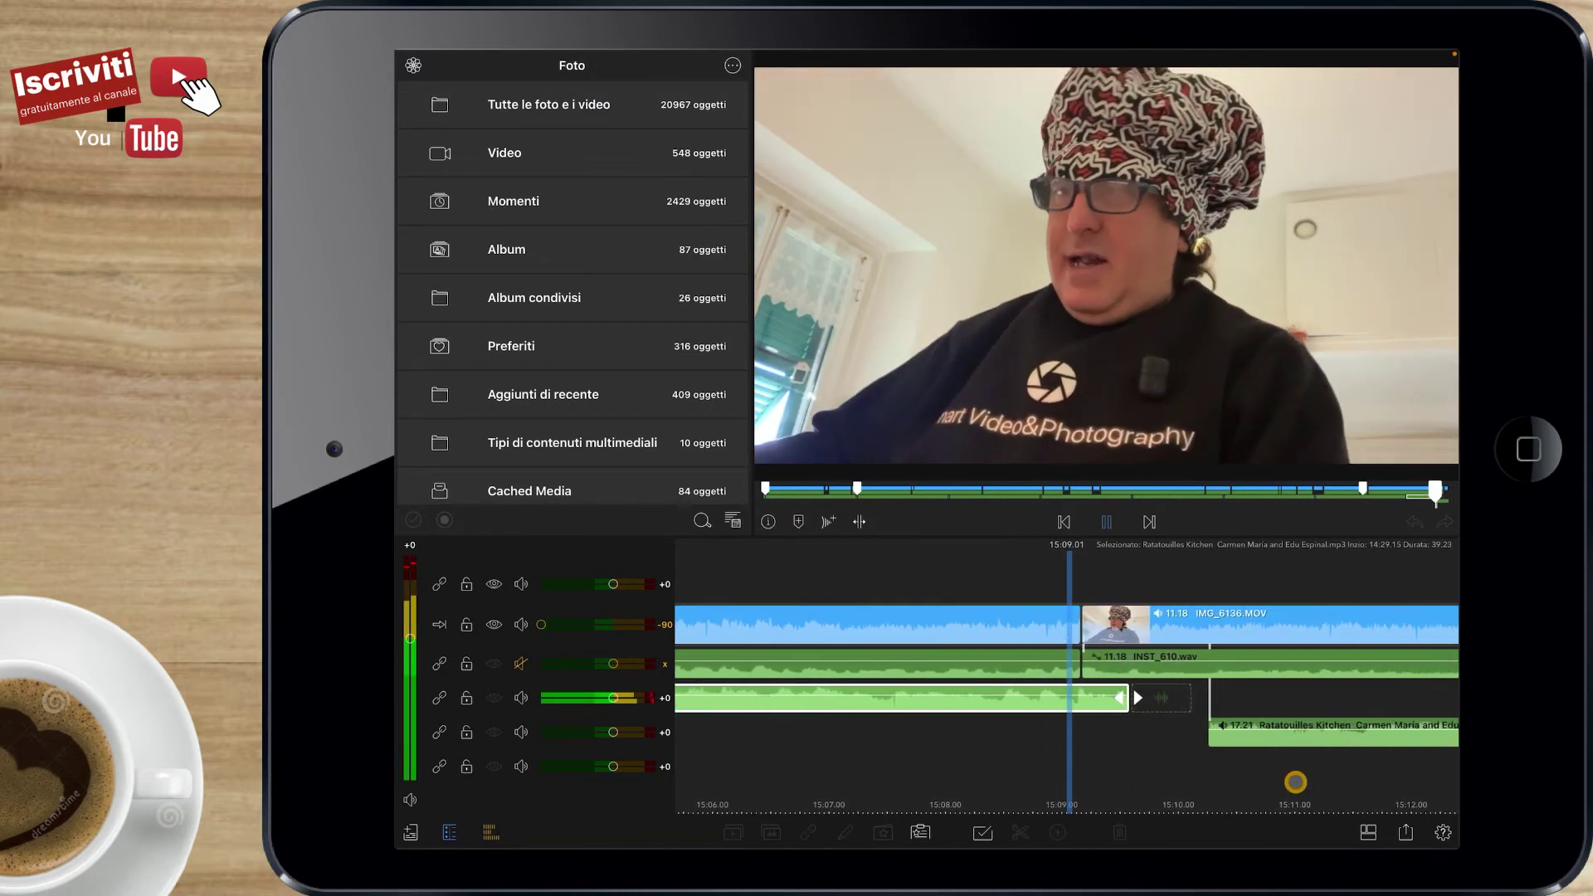
left_click(1045, 719)
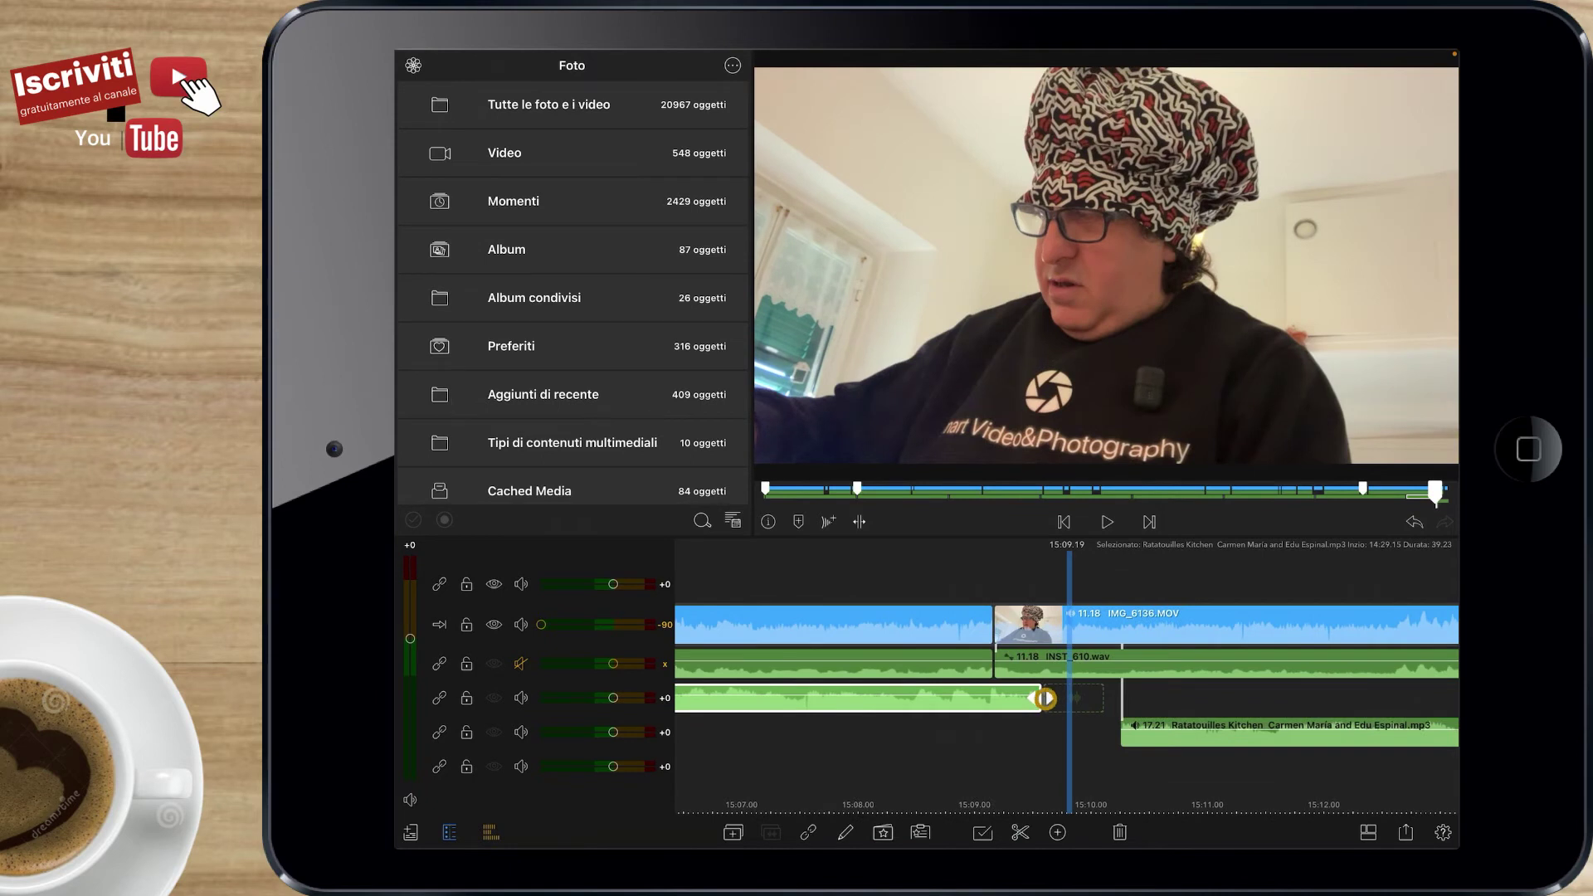
mouse_move(1045, 698)
left_mouse_down()
mouse_move(1033, 709)
mouse_move(1273, 754)
left_mouse_up()
key("space")
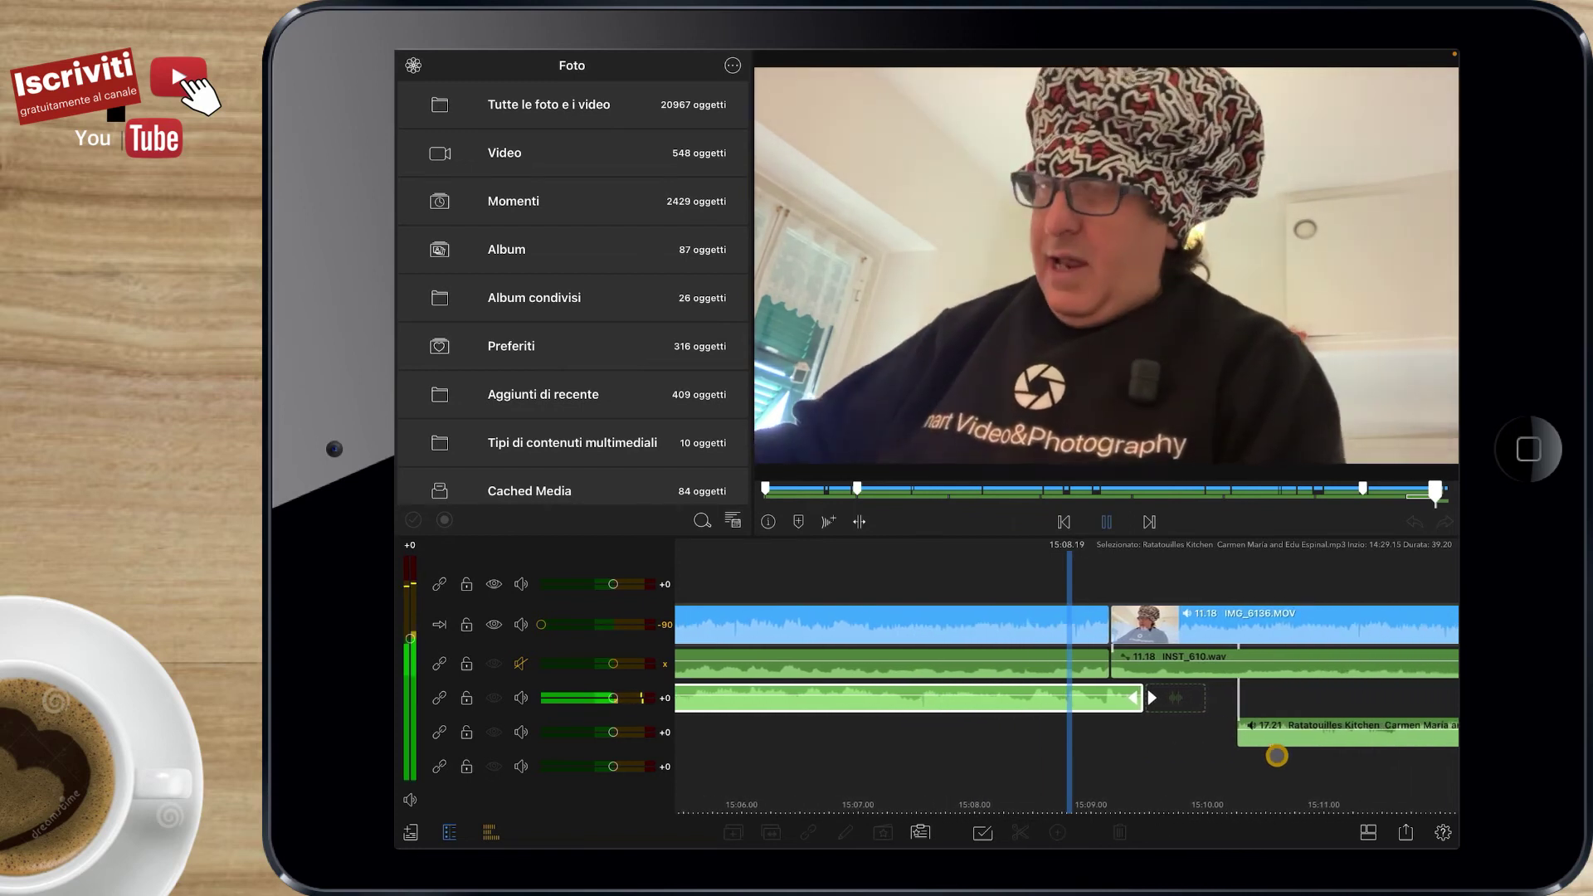
left_click(1276, 755)
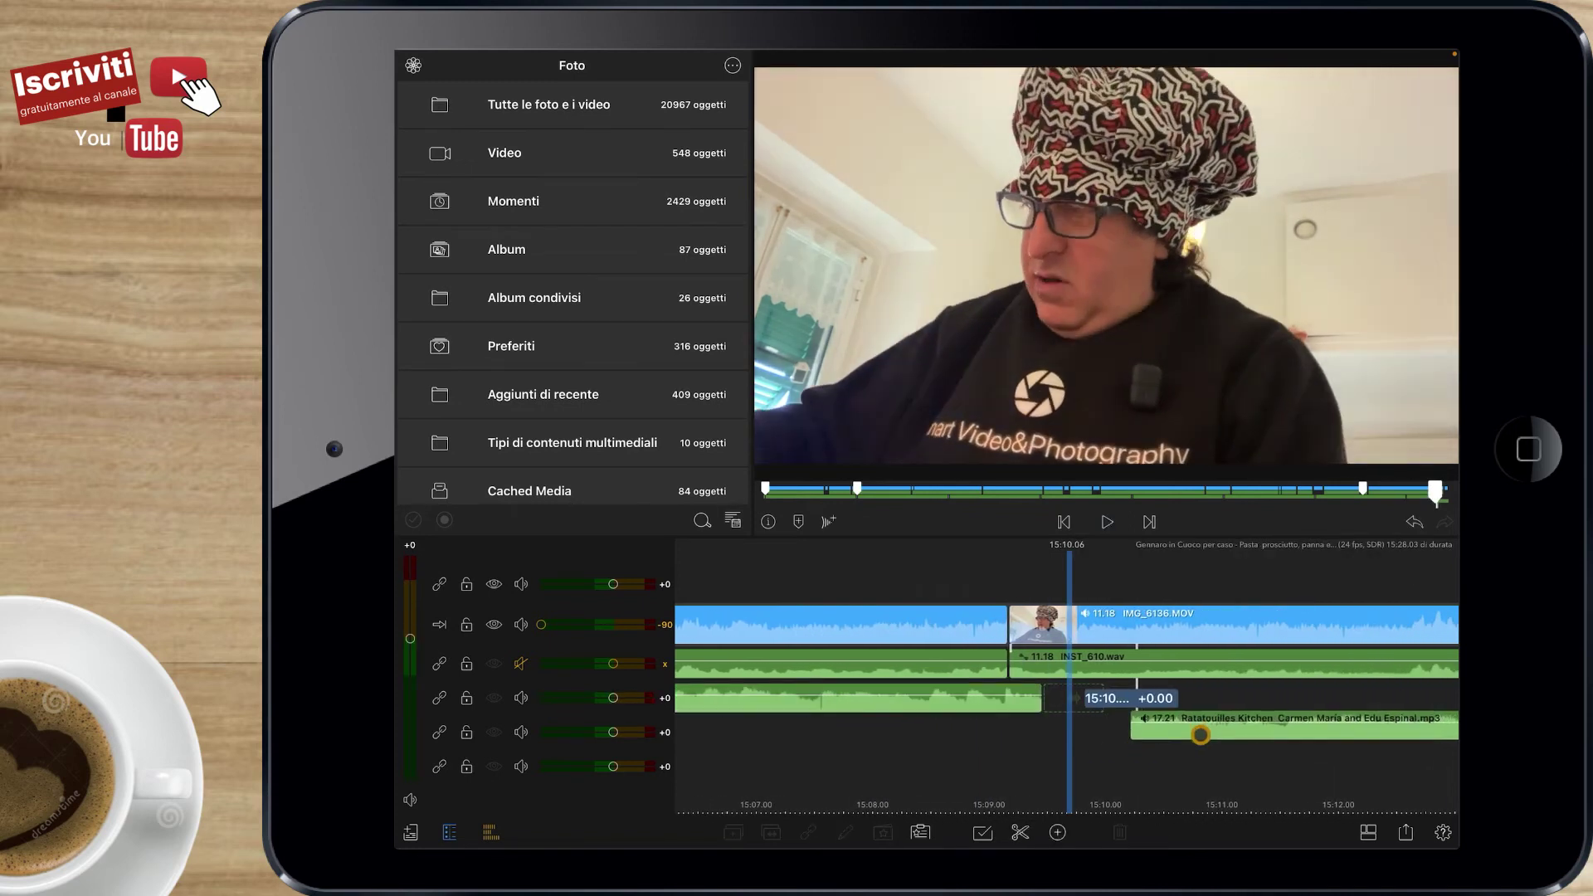
Move the closing Ratatouilles Kitchen piece onto track 4, starting at 15:09.11
left_click_drag(1209, 733, 1114, 701)
left_click_drag(1123, 762, 1288, 764)
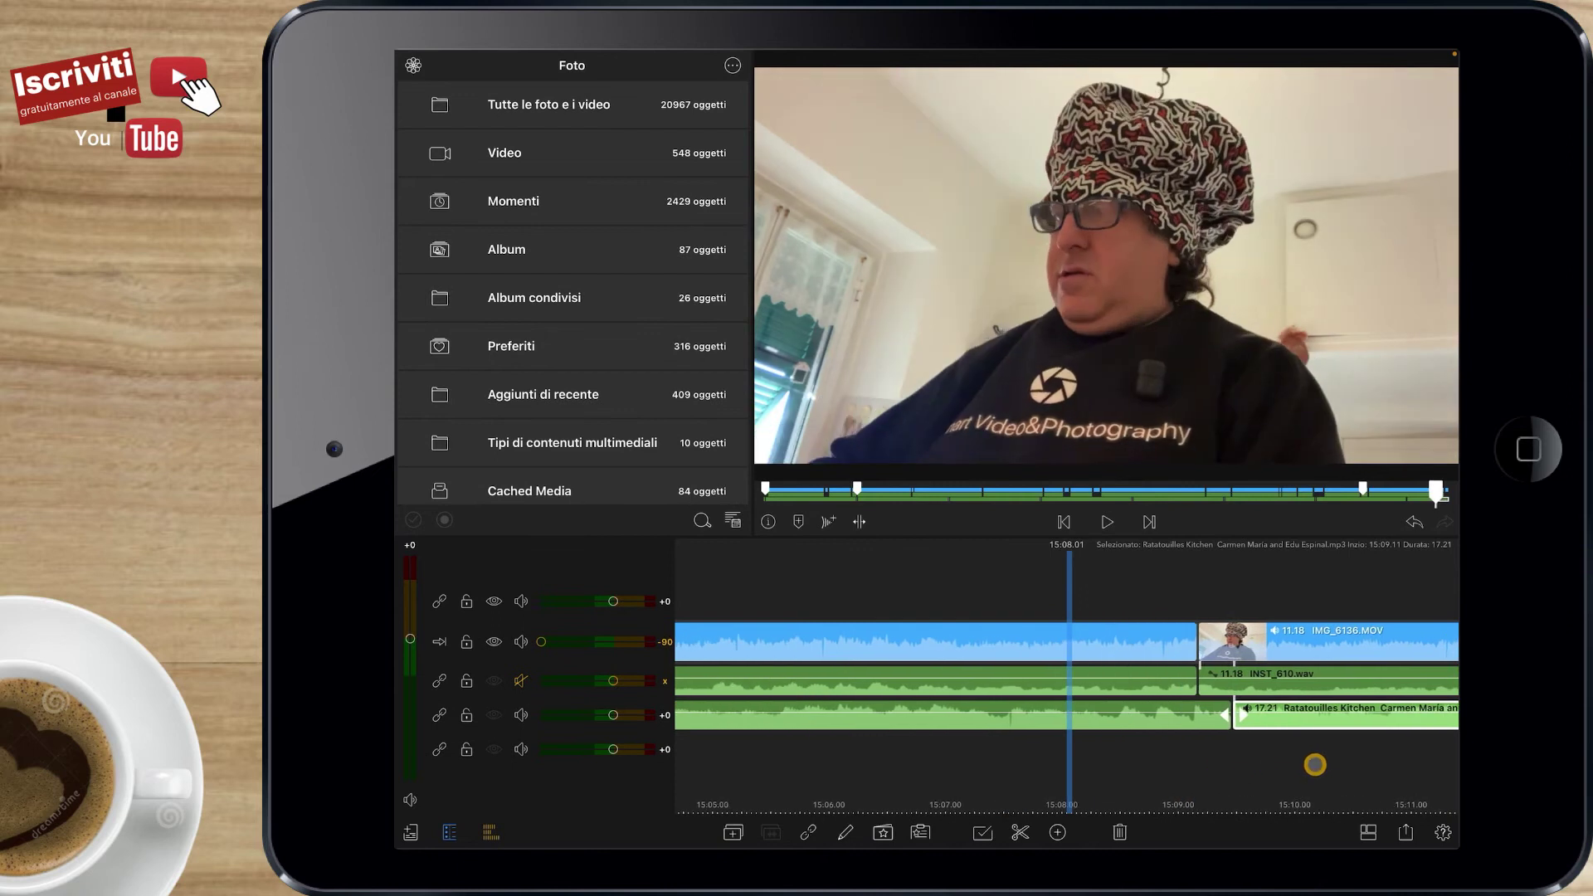
key("space")
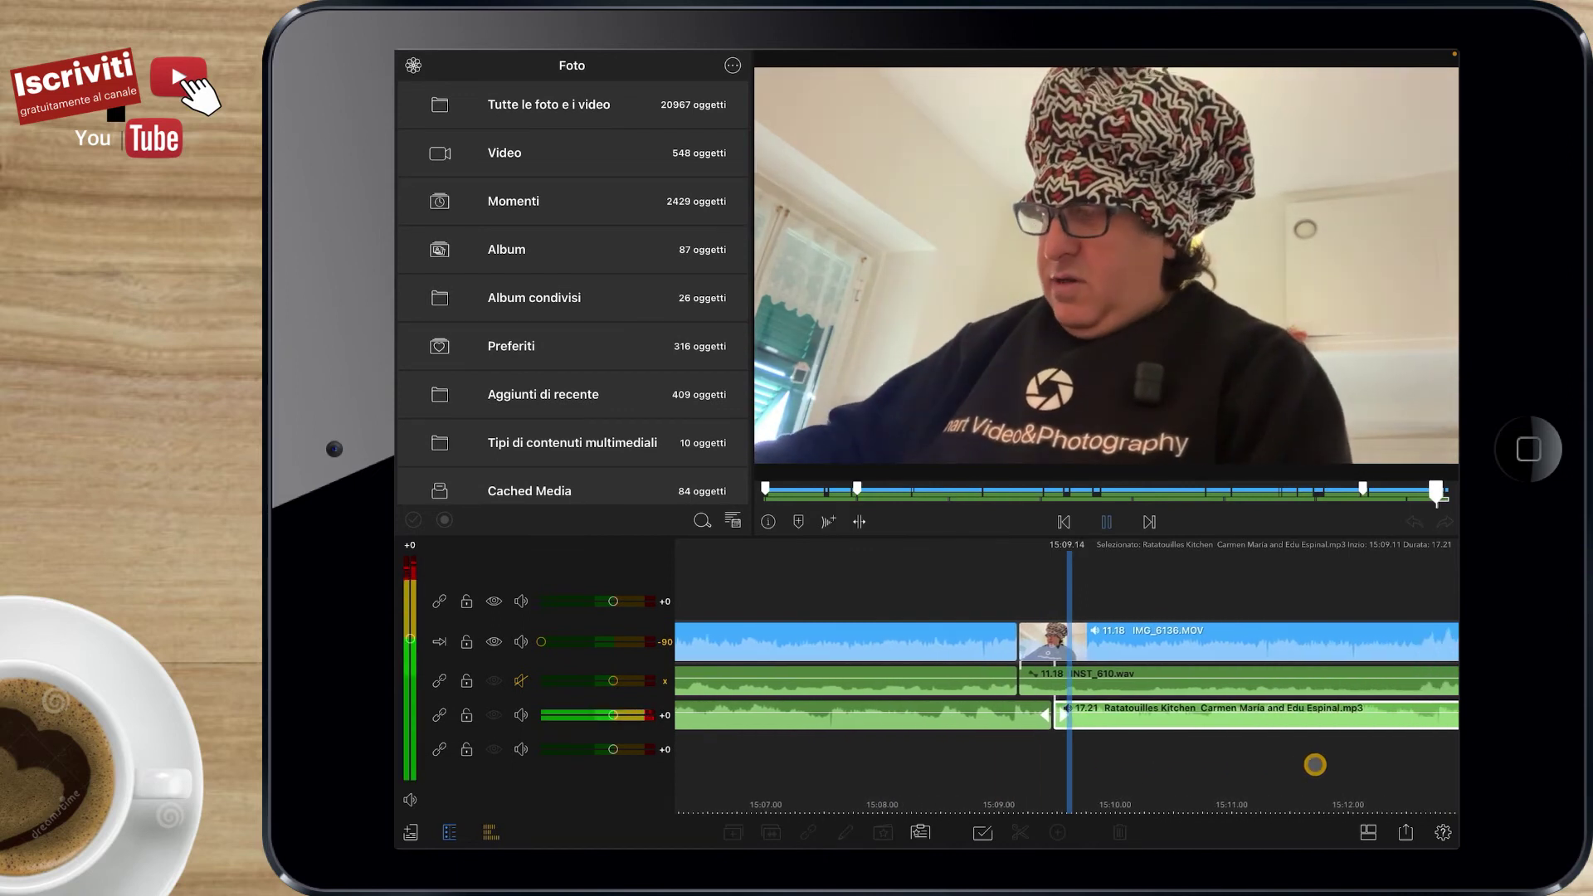
left_click(1316, 764)
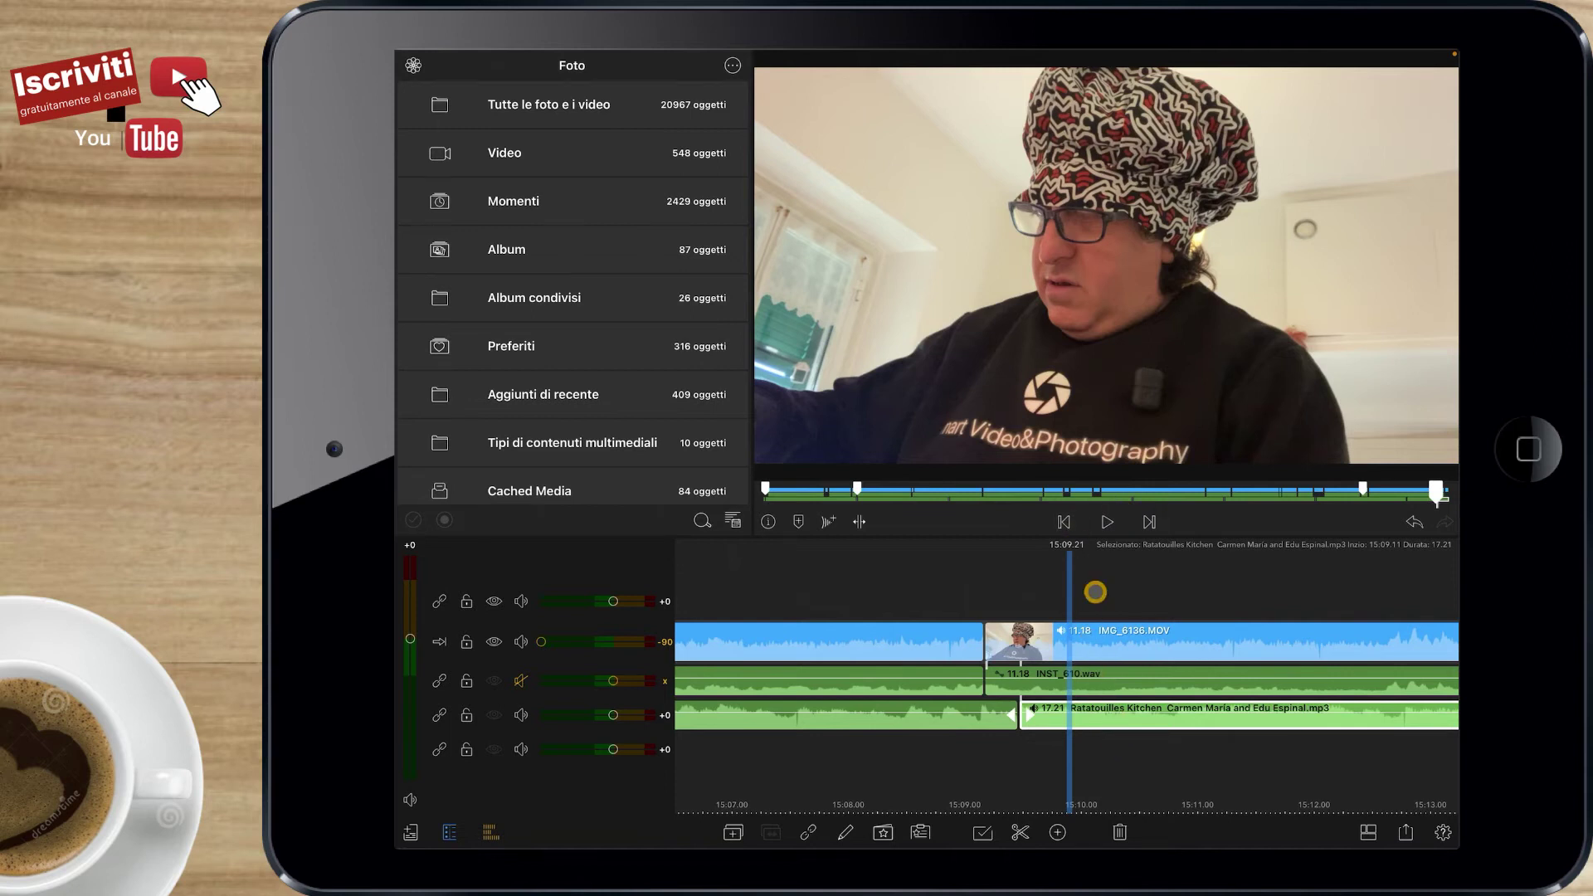
left_click(1062, 524)
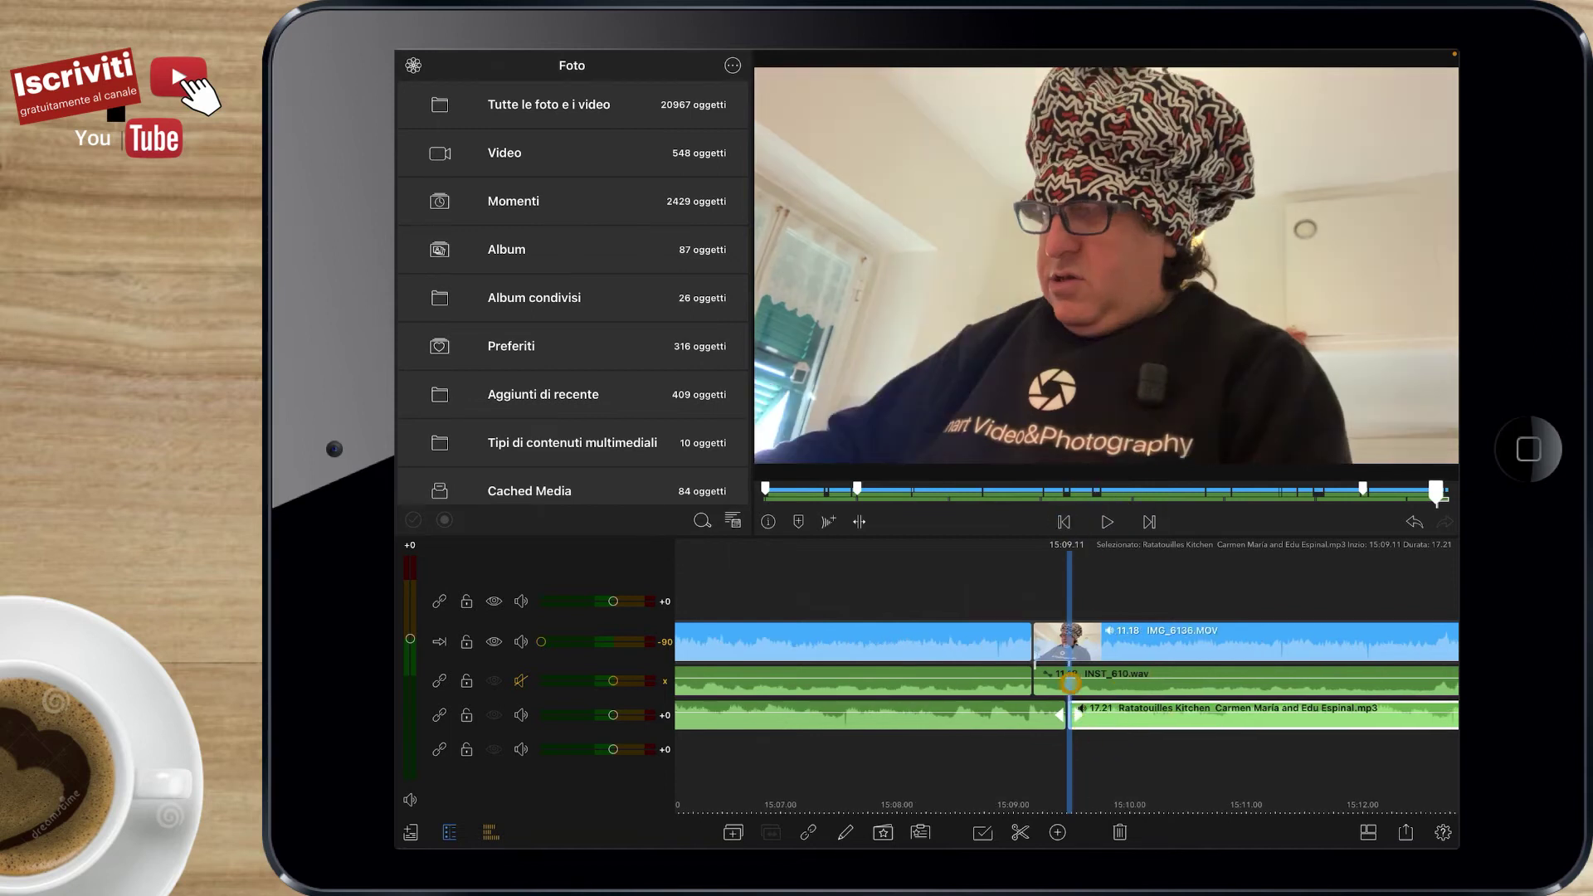
Insert a Cross Dissolve at the join between the two Ratatouilles Kitchen pieces
left_click(1059, 831)
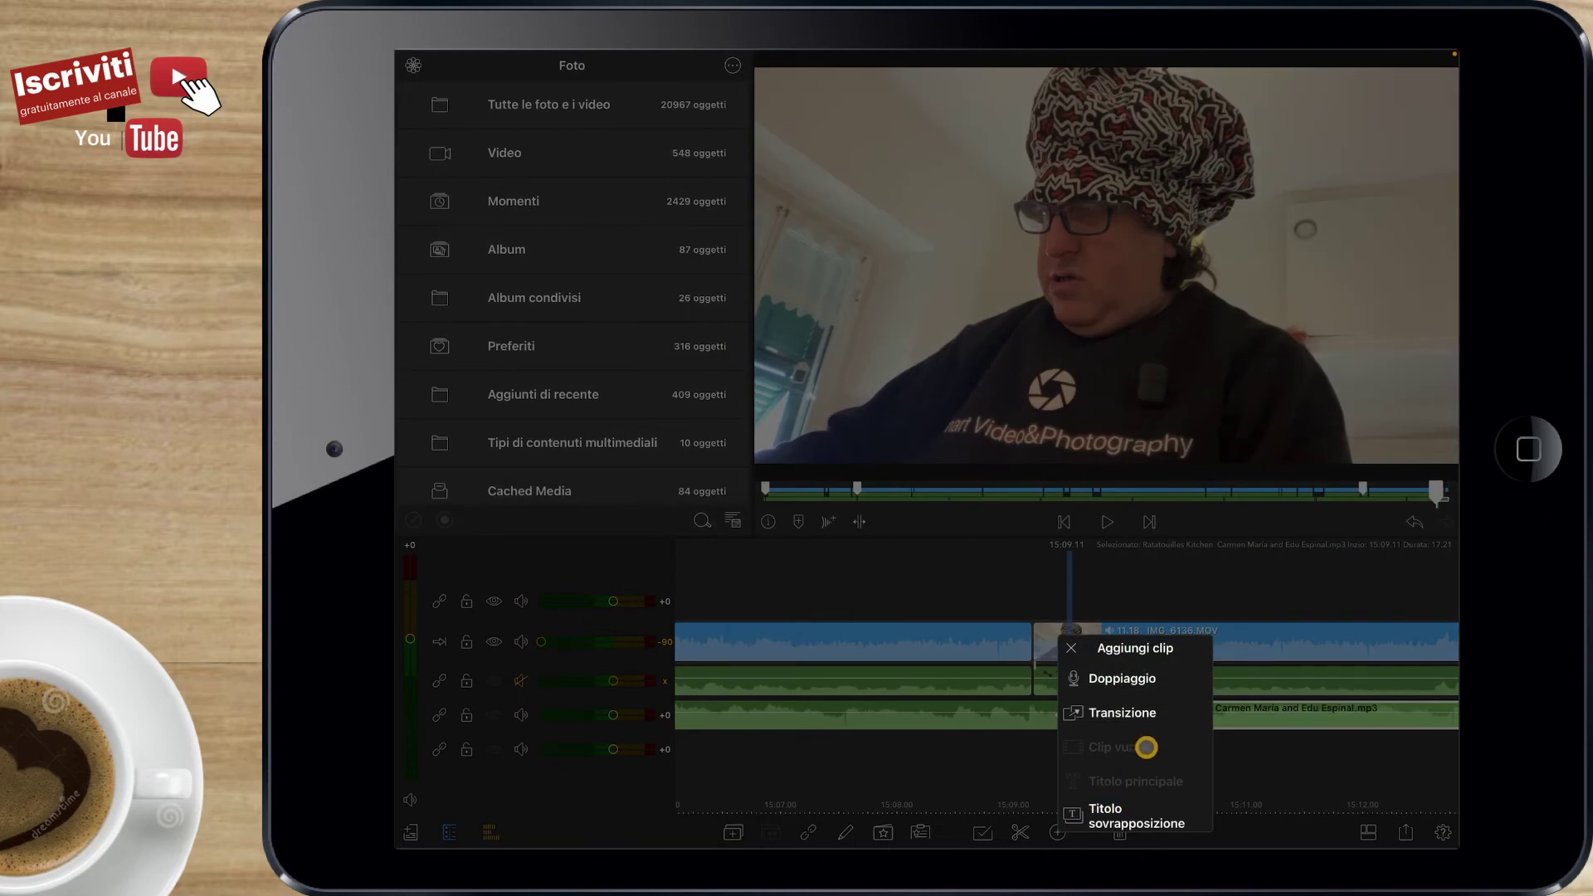
left_click(1145, 723)
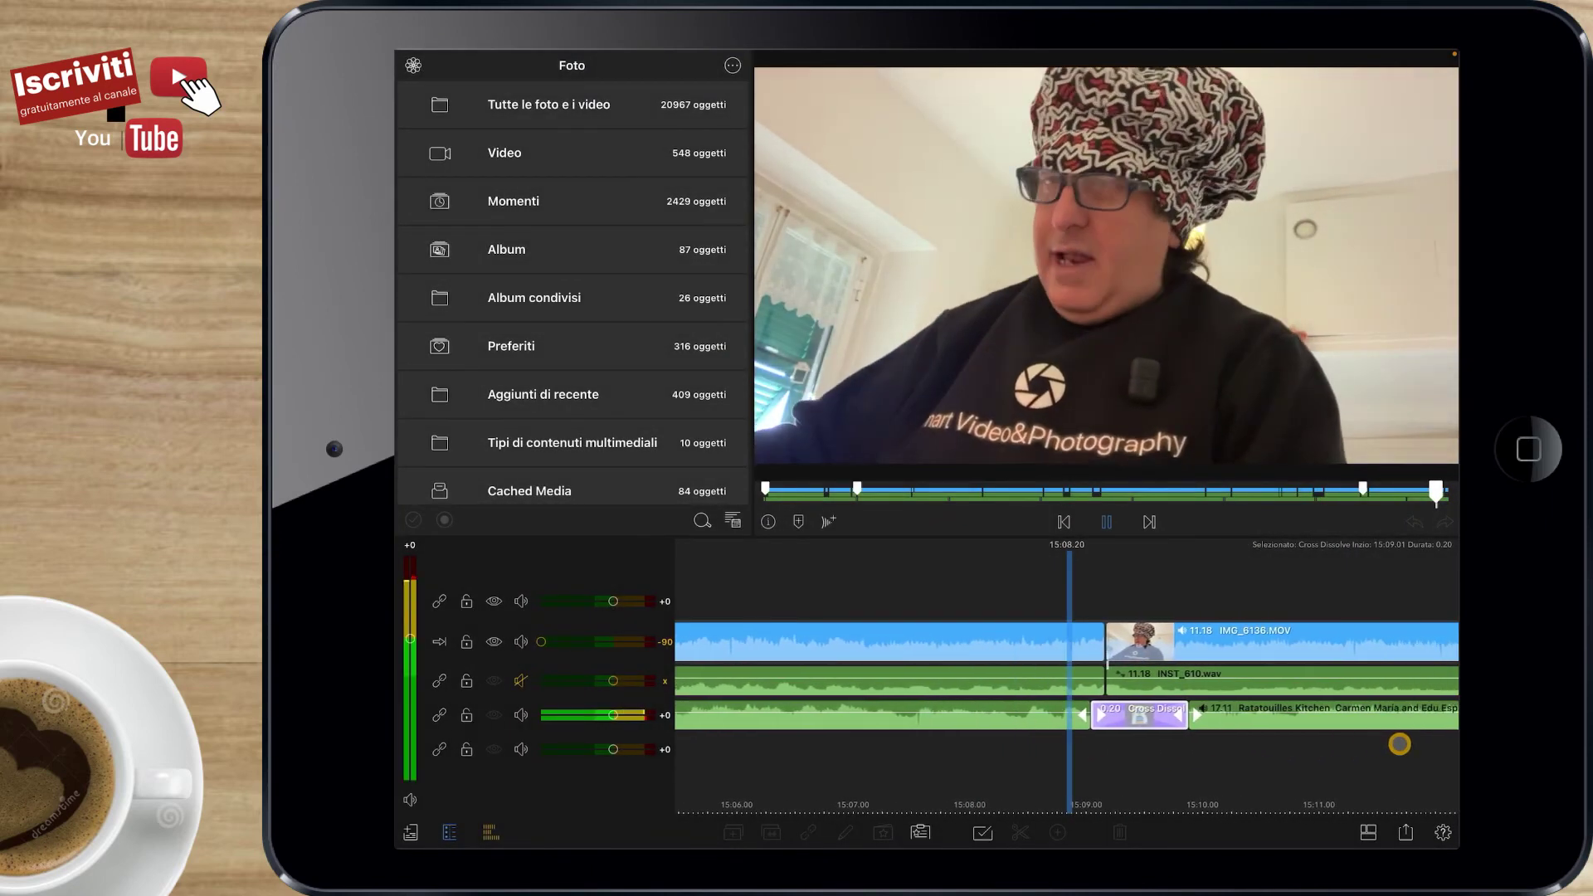
left_click(1400, 743)
Bring the closing Cuoco per caso 2.png title card at 15:20.22 into view
scroll(1400, 744, "down", 5)
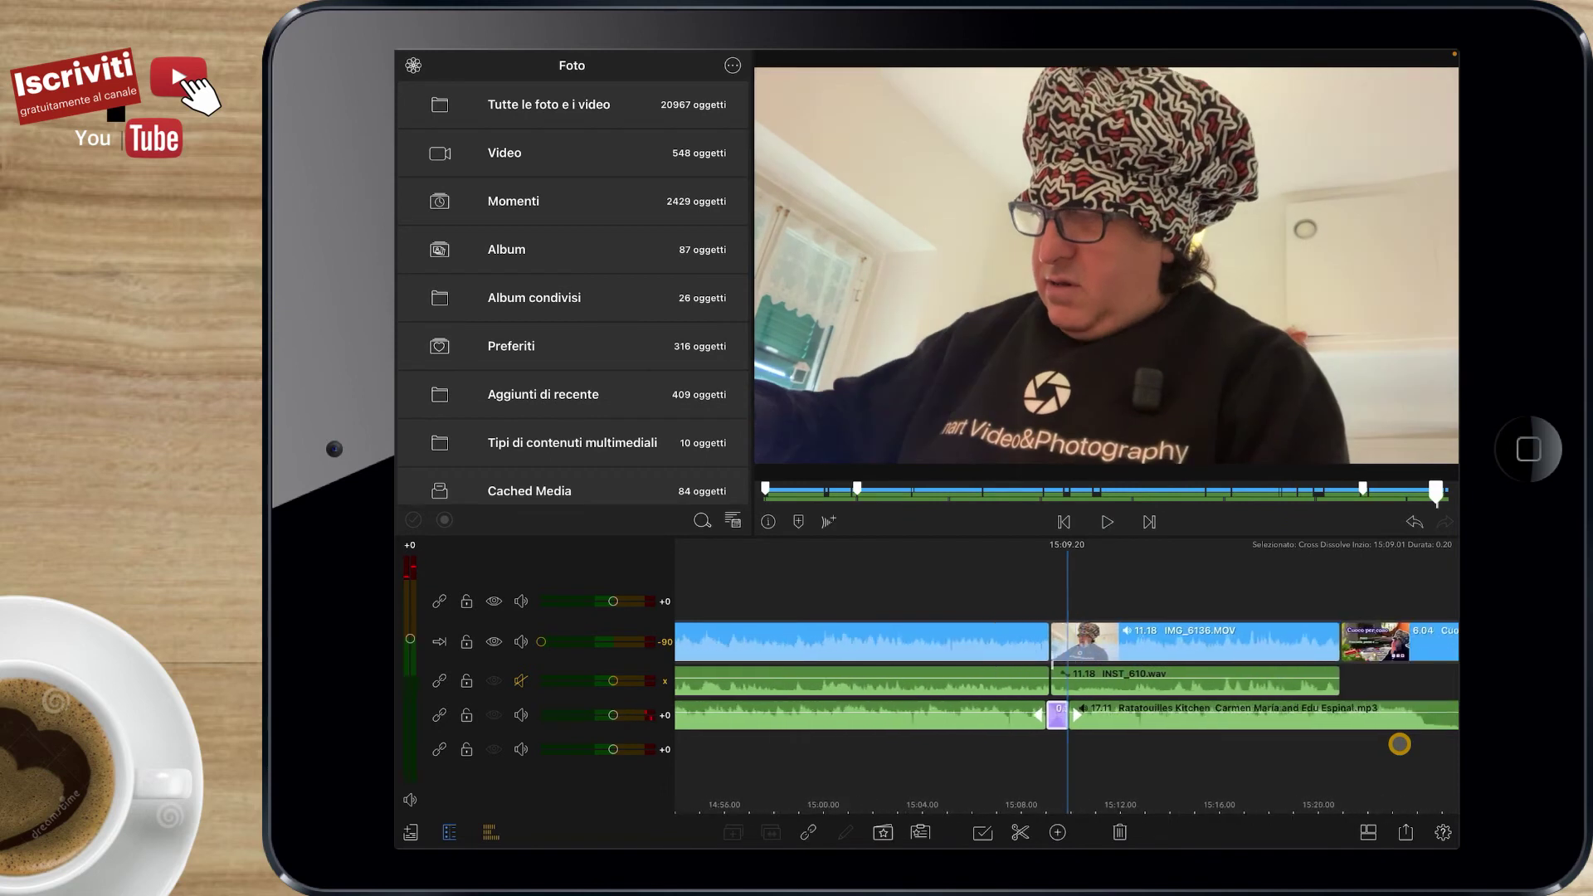
scroll(1400, 744, "right", 3)
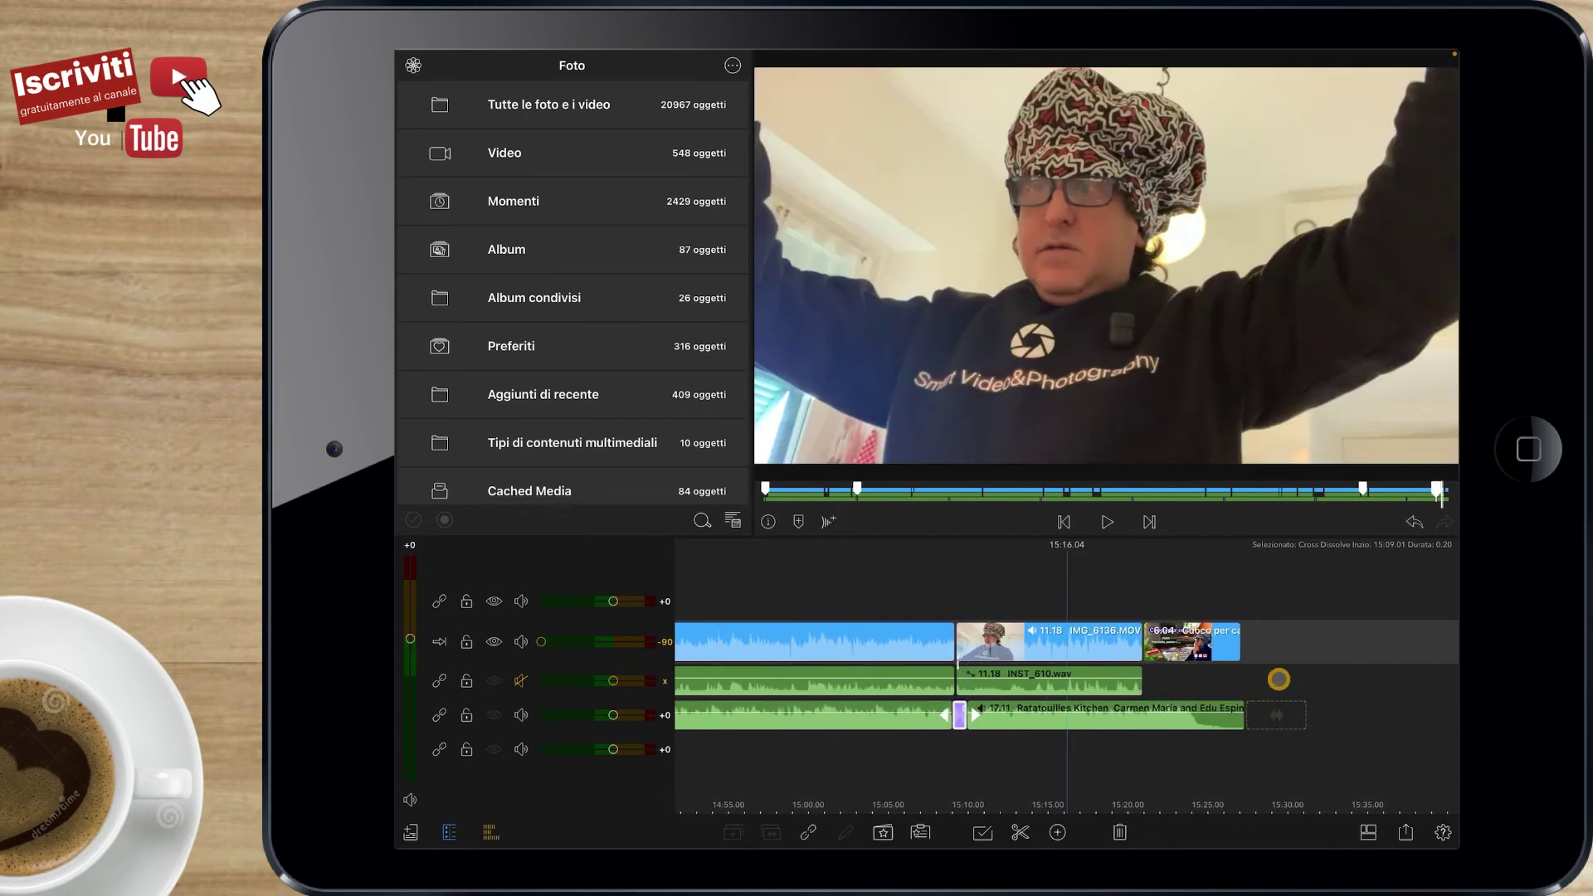
mouse_move(1277, 654)
left_mouse_down()
mouse_move(1178, 643)
mouse_move(1206, 641)
left_mouse_up()
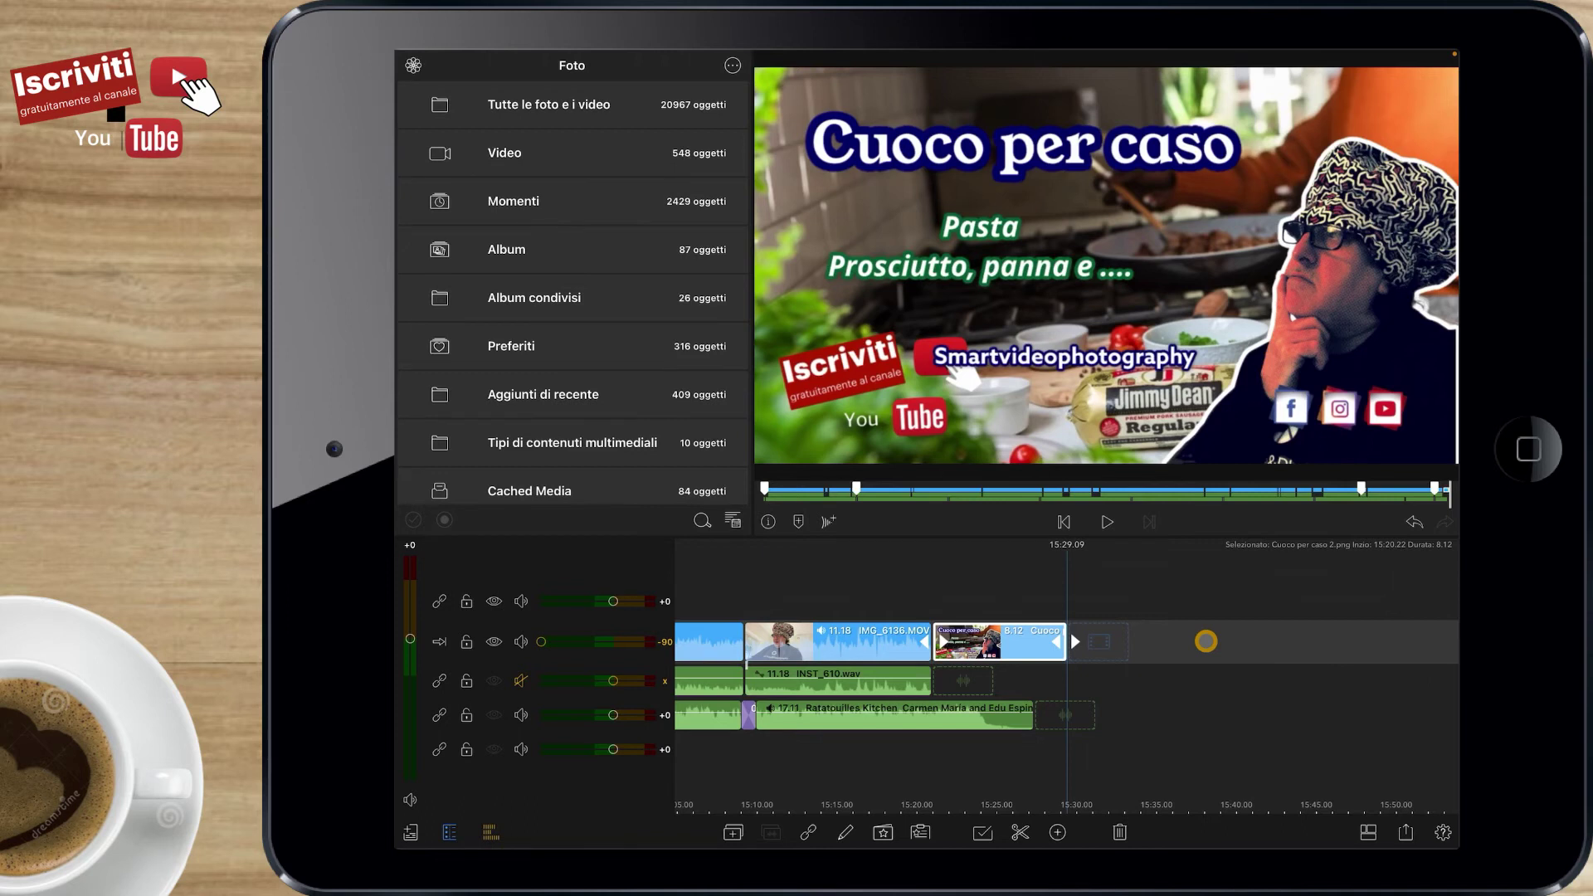
Stop playback and return to 0.00 with the Cuoco per caso title card showing
scroll(1064, 664, "left", 5)
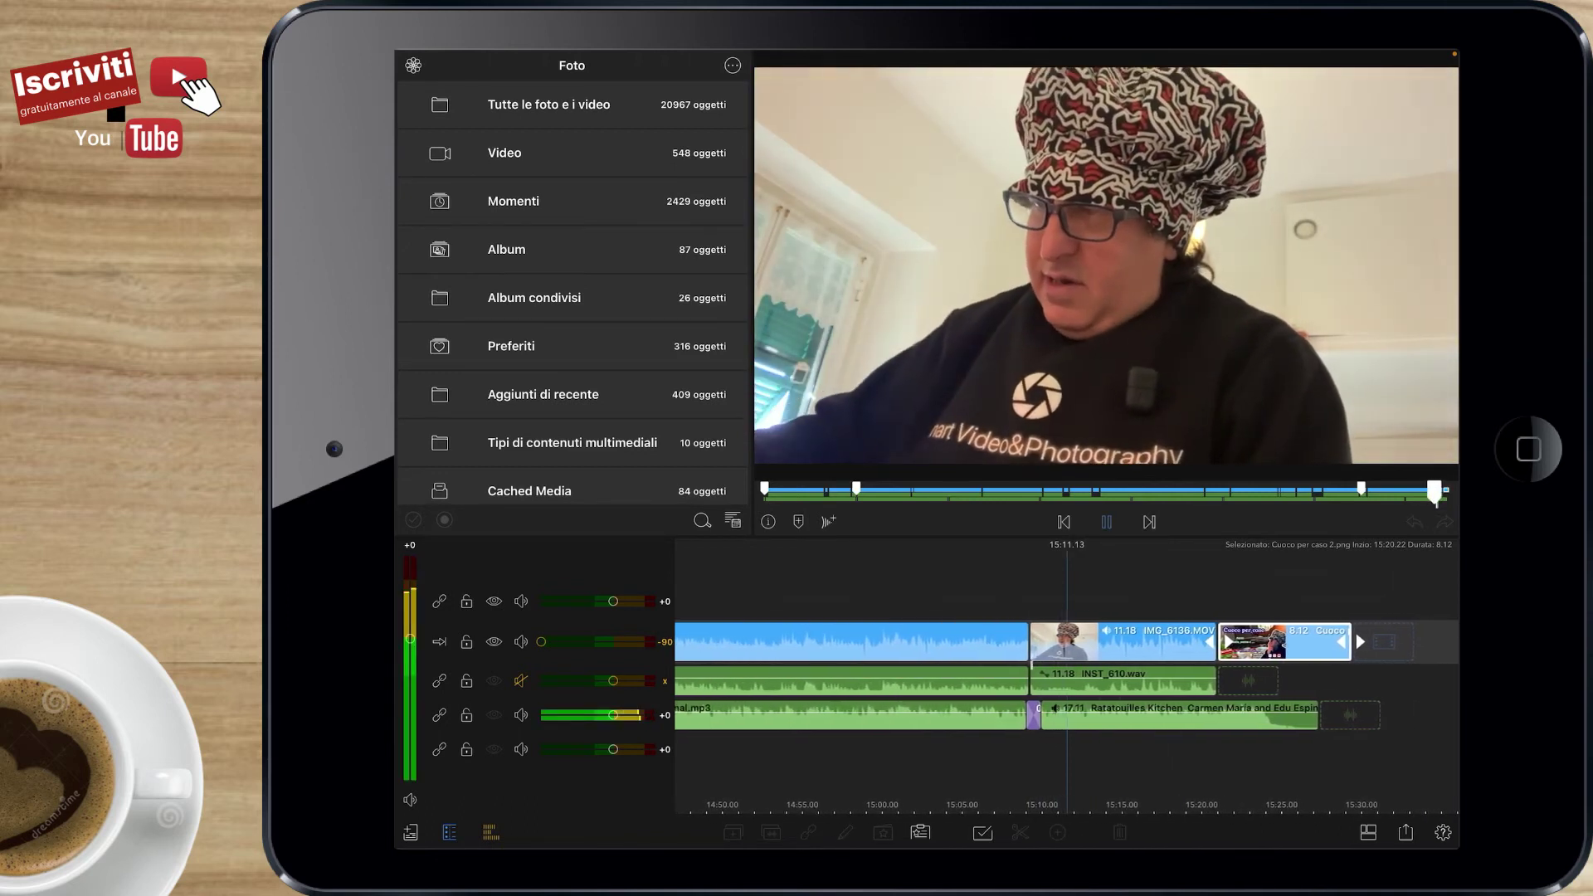
key("space")
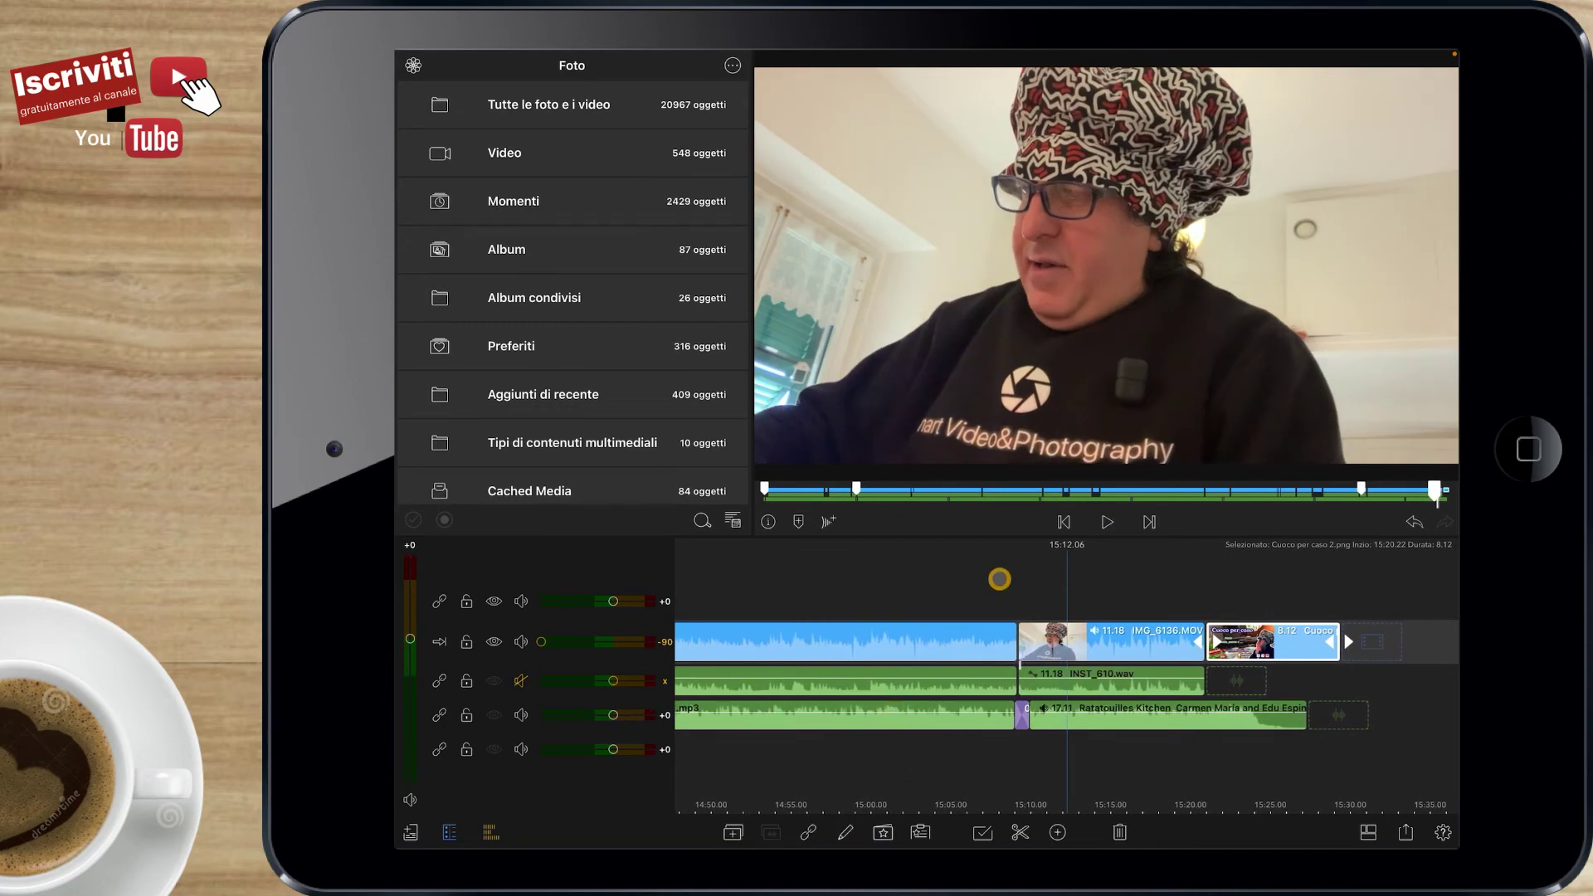
left_click(1059, 523)
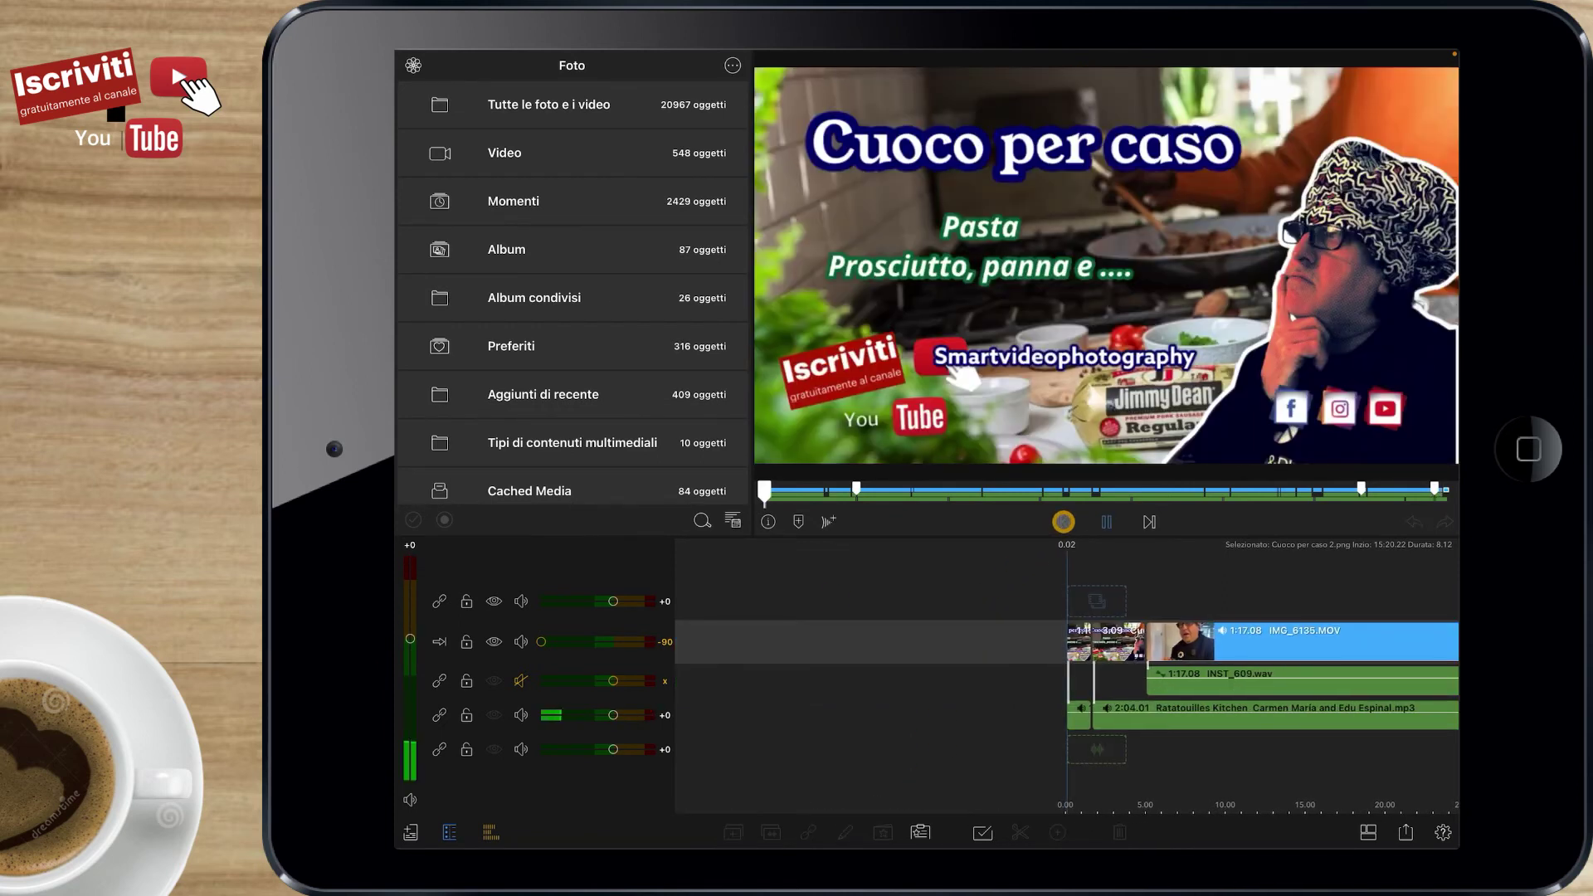
left_click_drag(1019, 566, 1170, 551)
key("space")
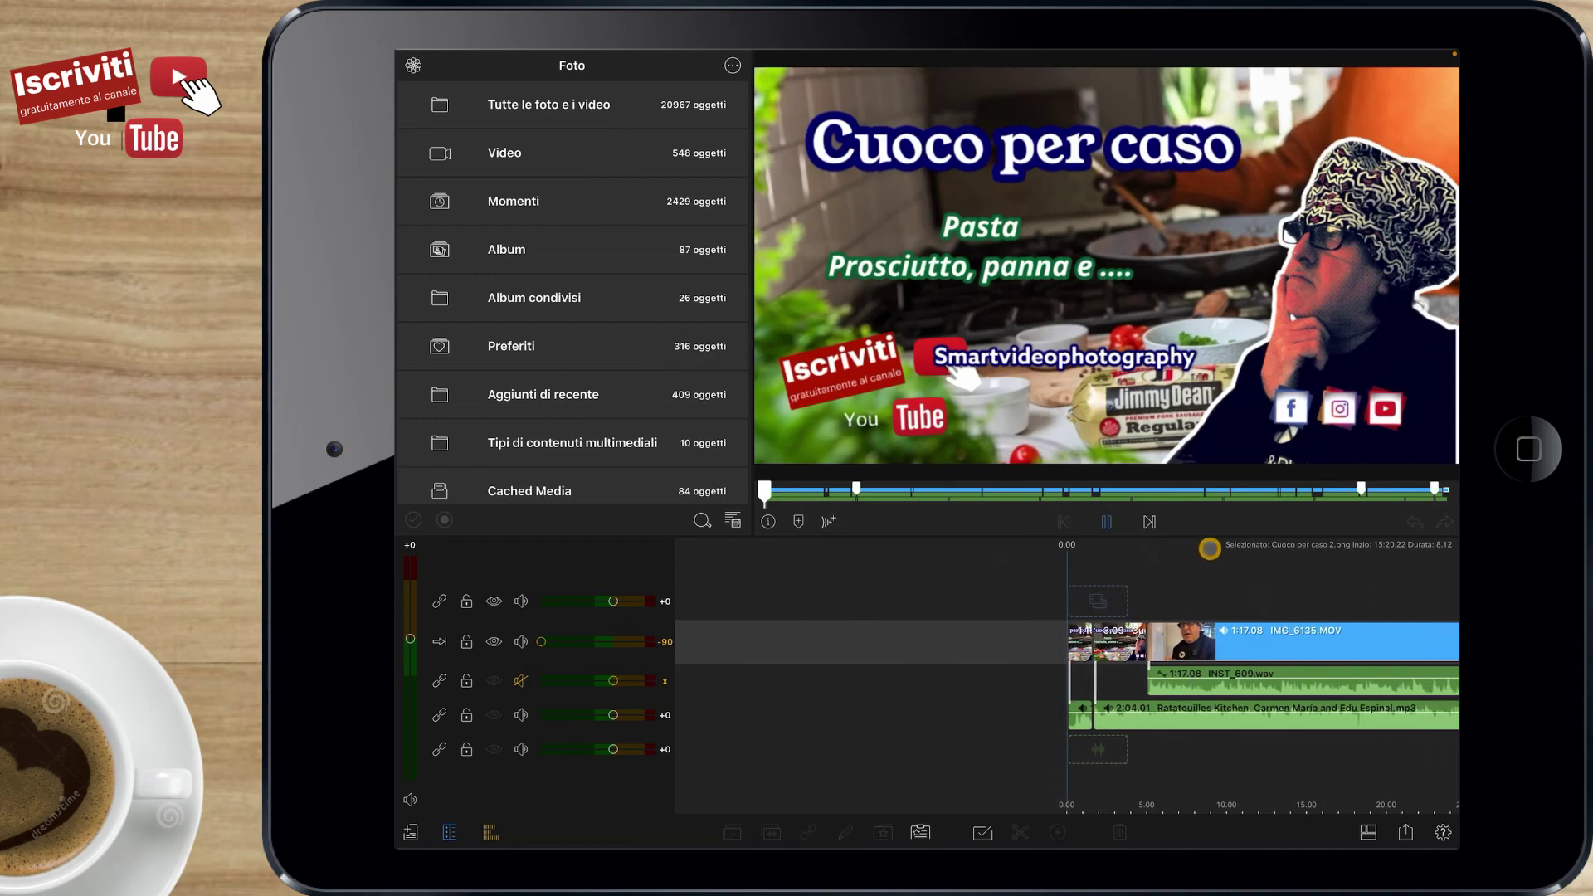
left_click_drag(1210, 549, 875, 566)
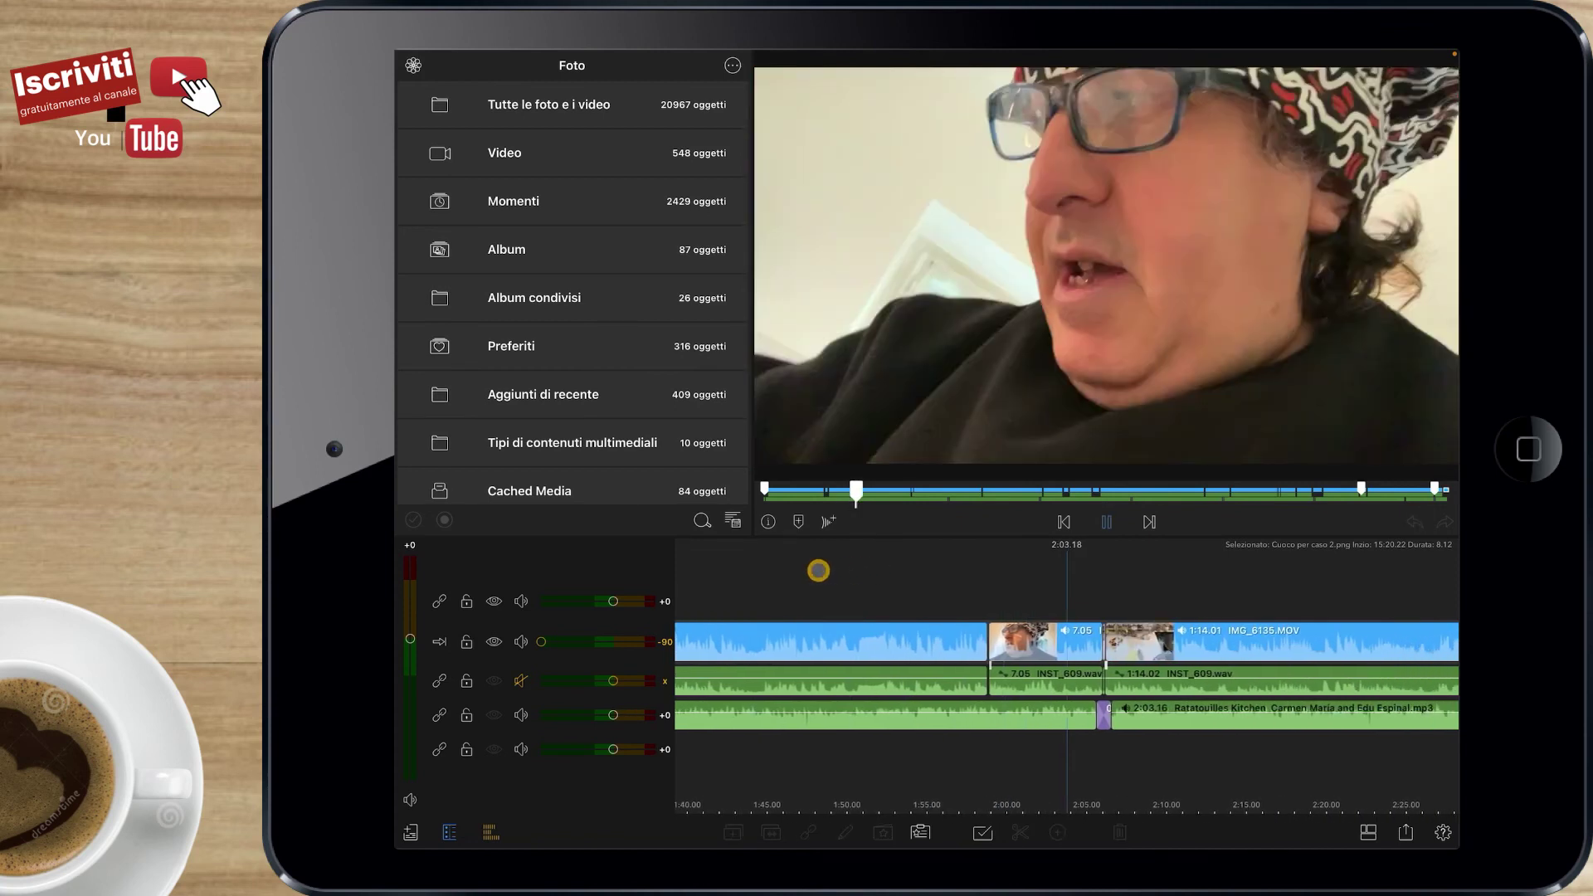
mouse_move(820, 570)
left_mouse_down()
mouse_move(888, 573)
mouse_move(852, 578)
left_mouse_up()
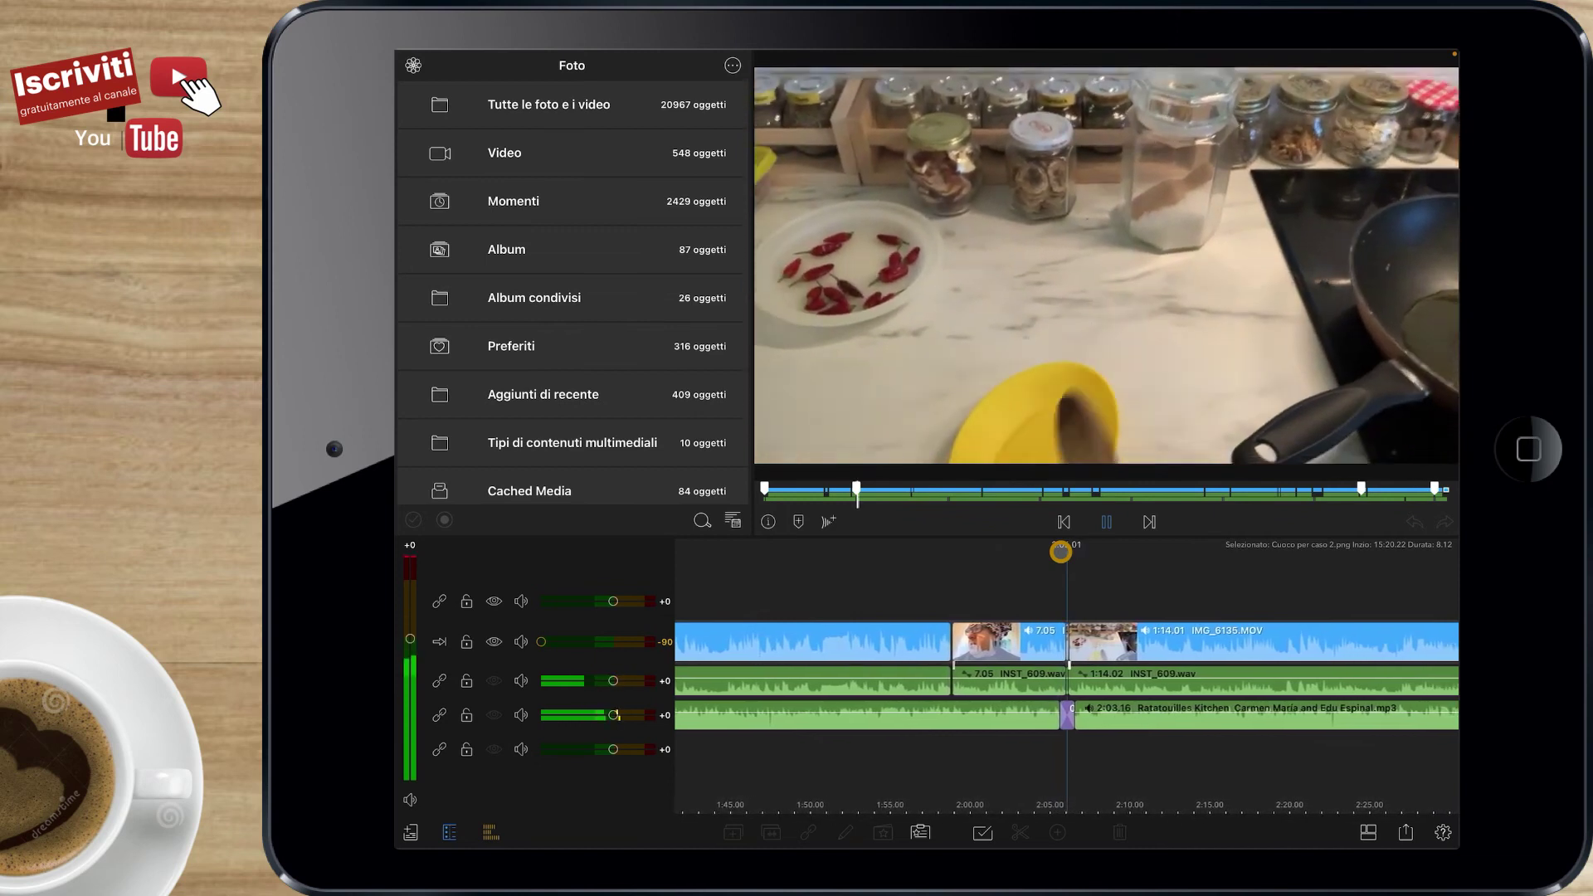
key("space")
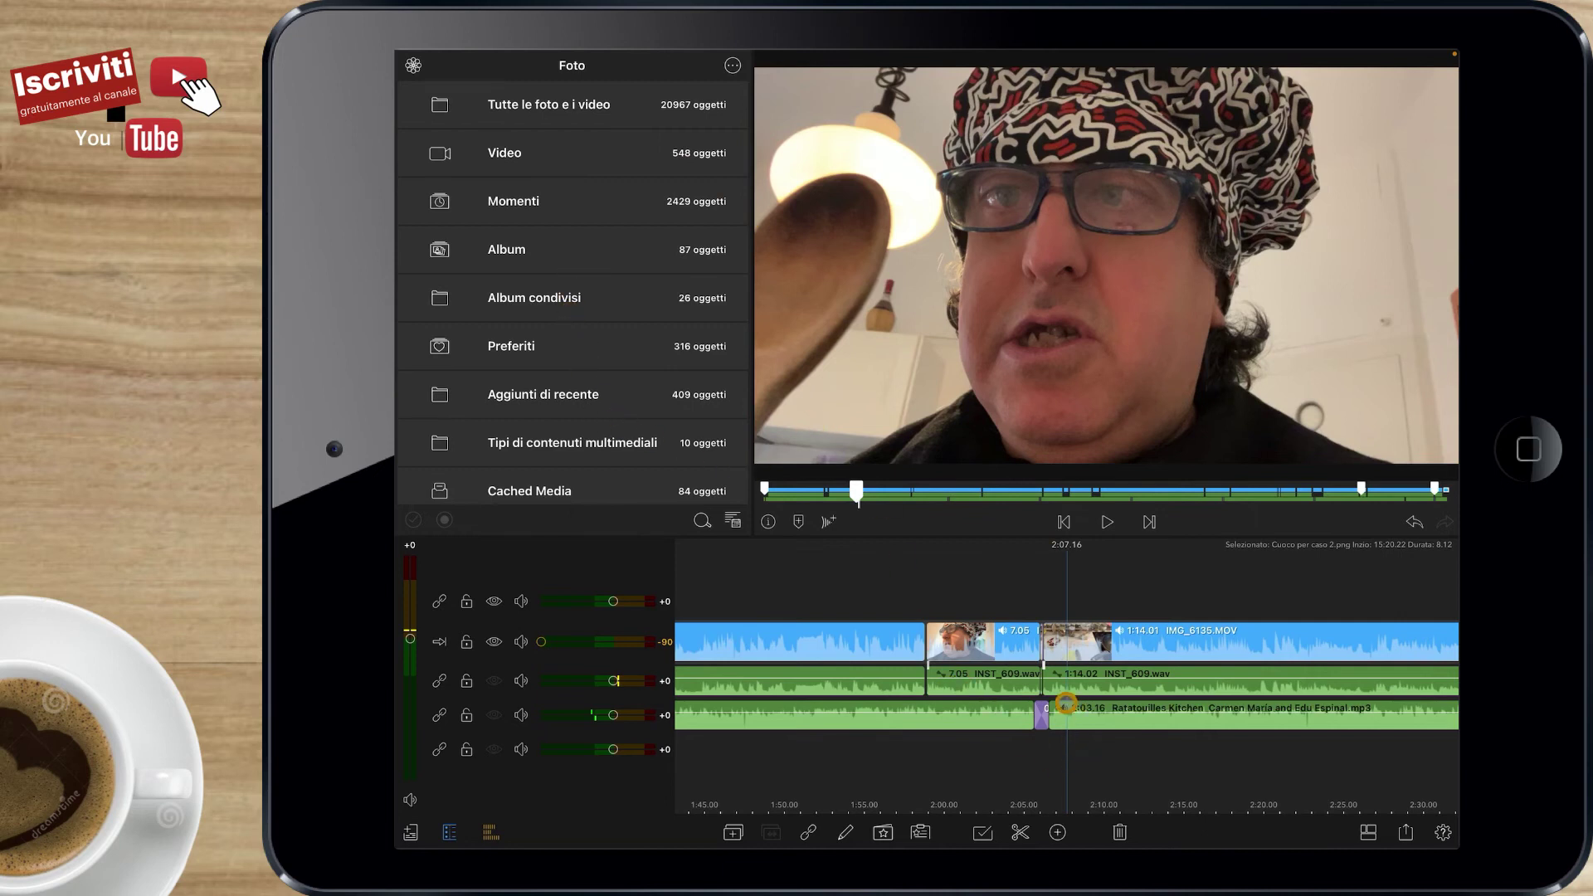
left_click(1039, 715)
left_click_drag(1263, 750, 1283, 750)
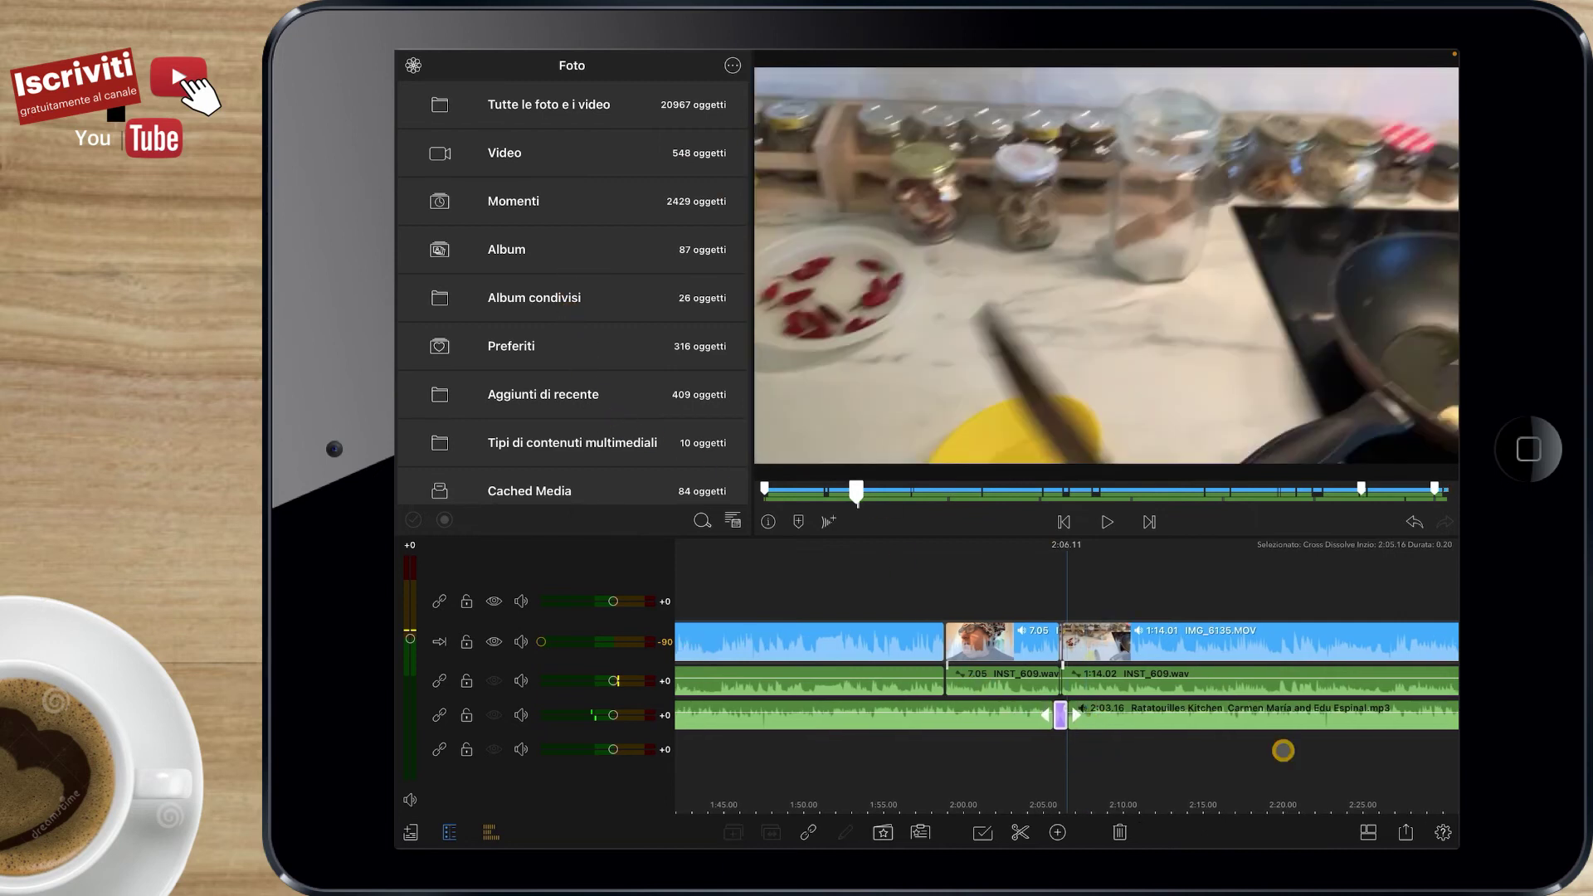
left_click(1442, 833)
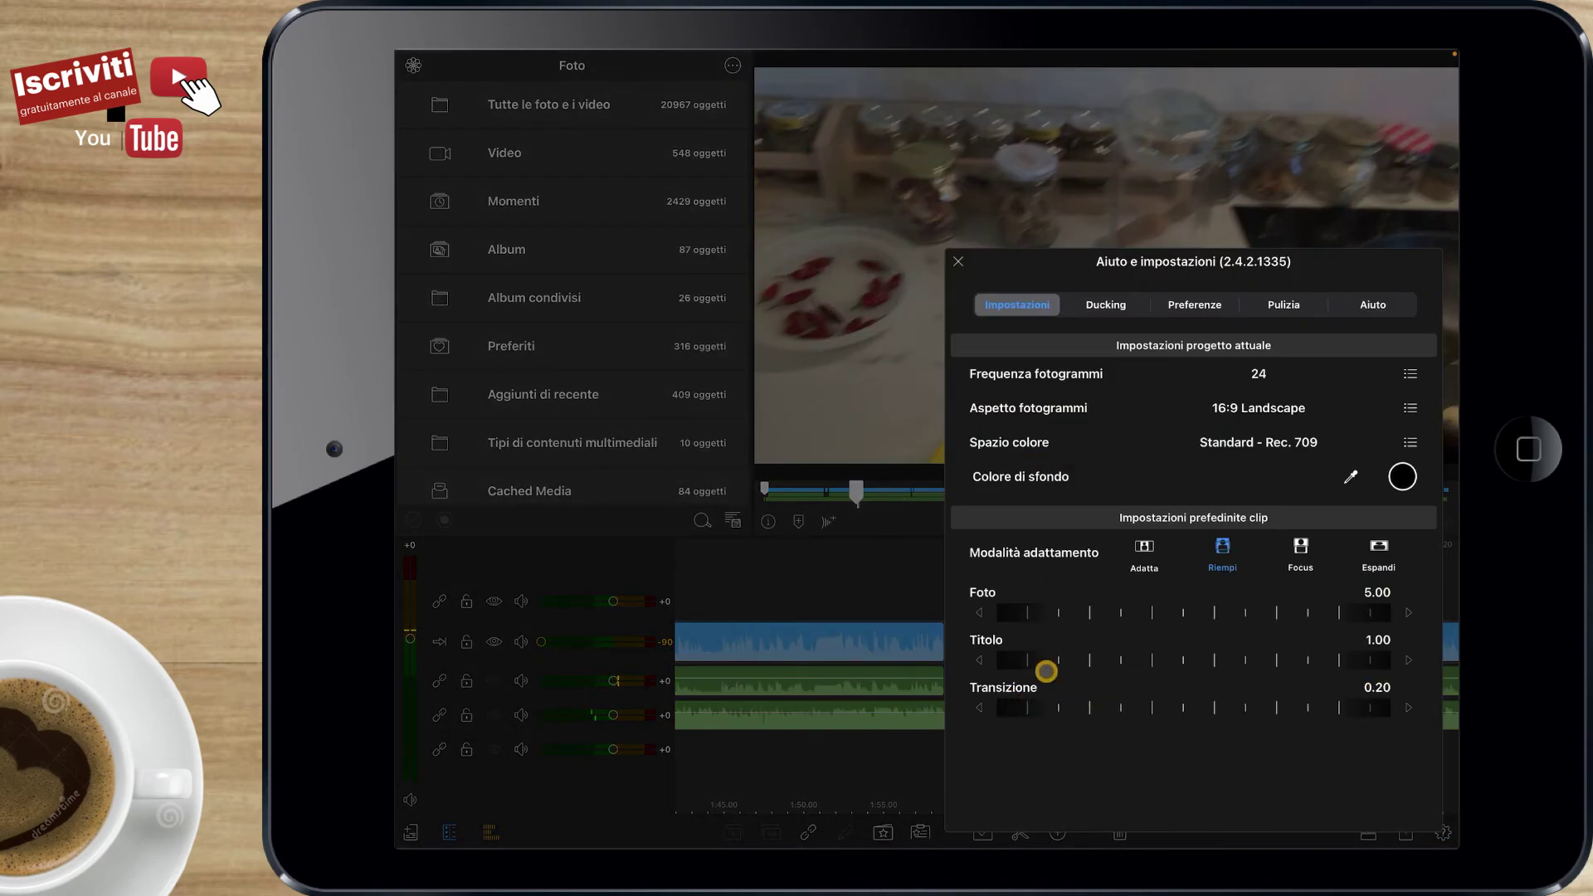
left_click(879, 603)
left_click_drag(878, 598, 1077, 591)
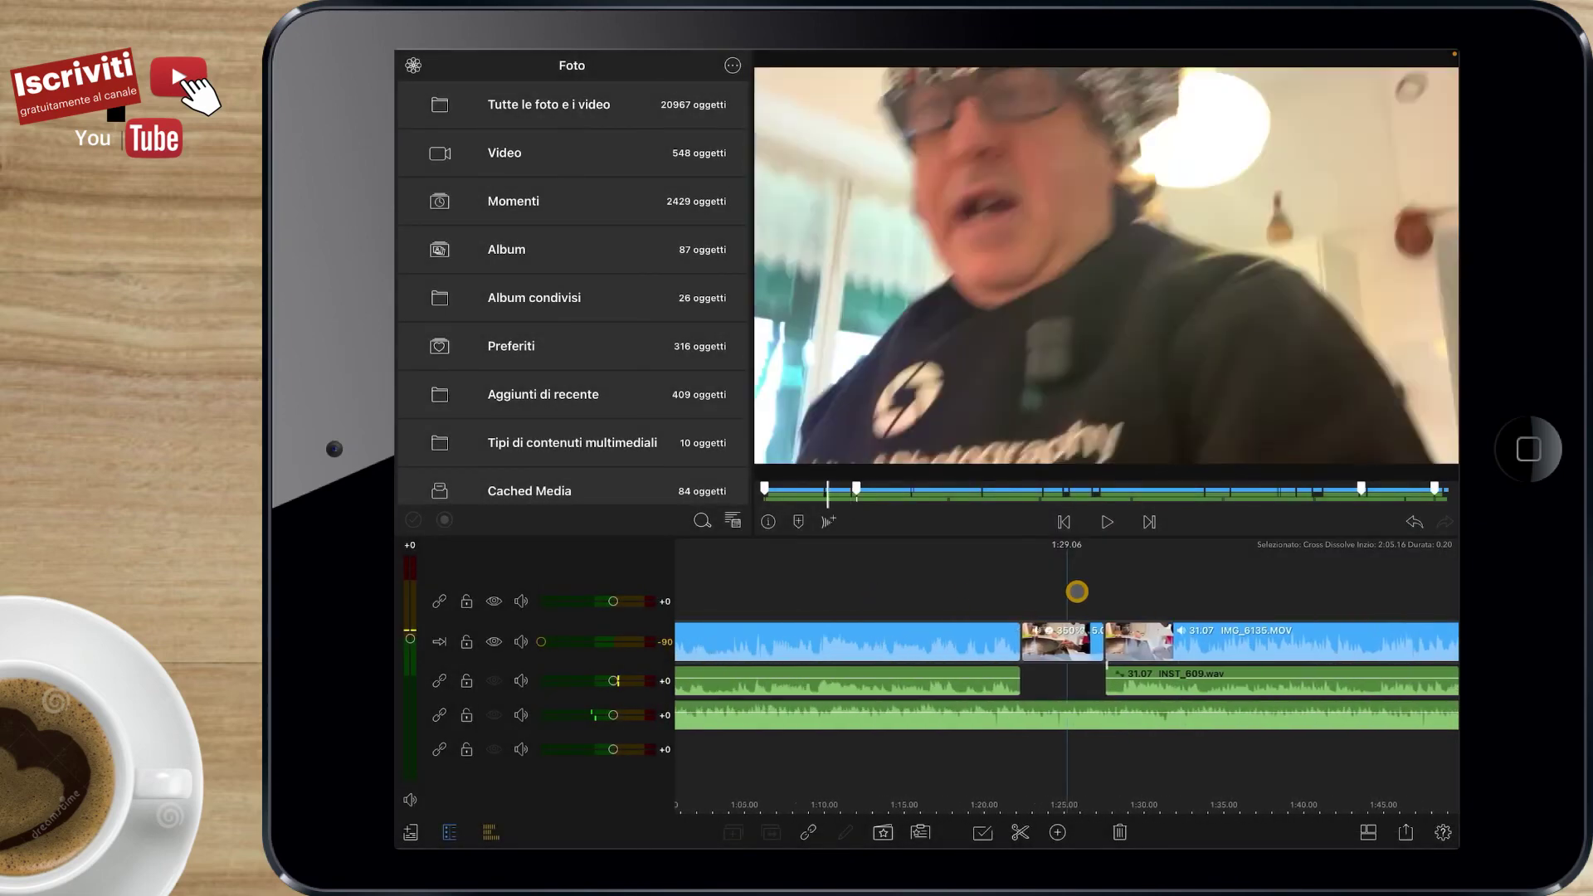